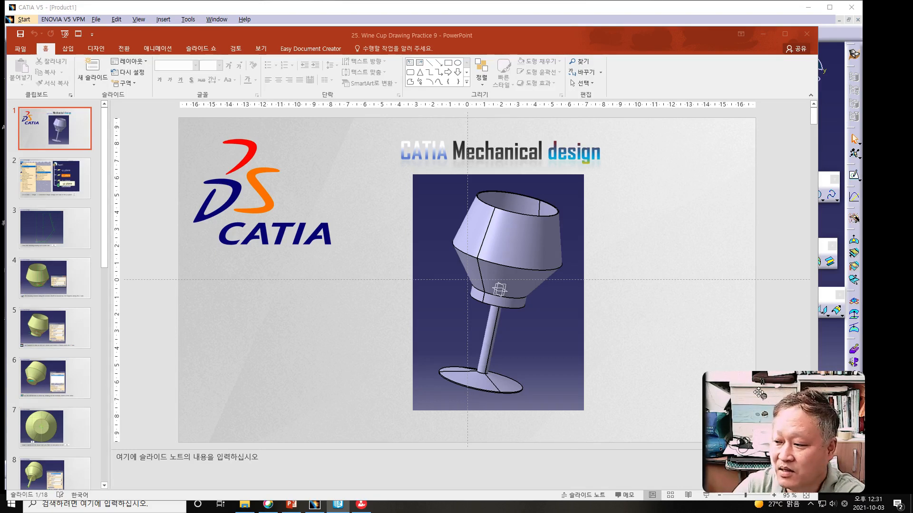
Step: Switch from the presentation to CATIA V5 and close the open Product1 document
click(279, 341)
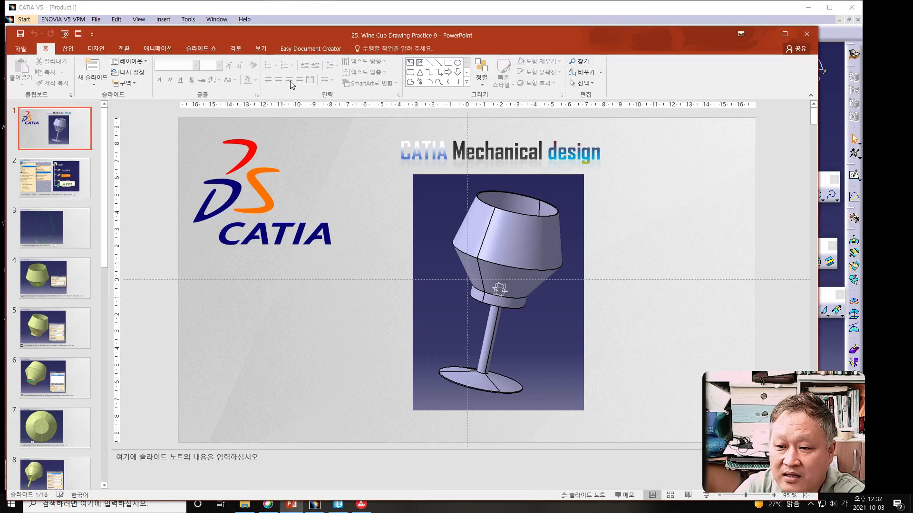
drag(304, 33, 296, 37)
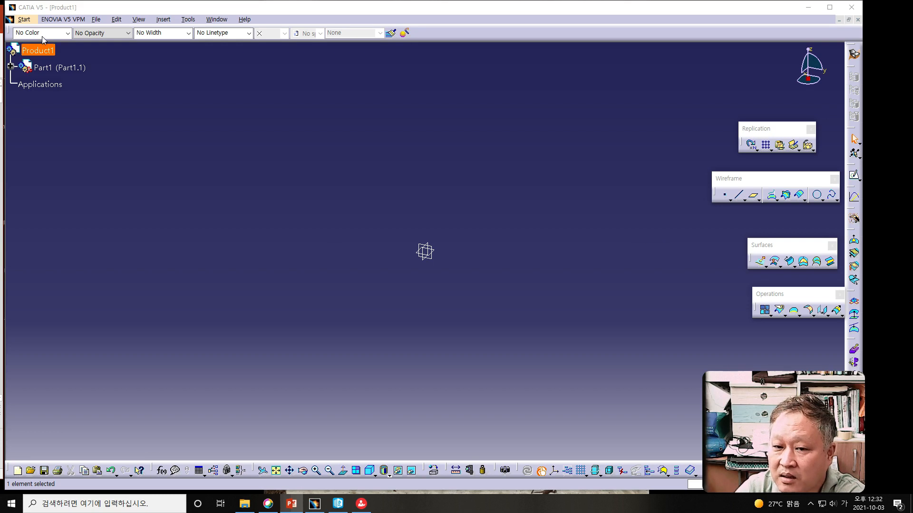
click(858, 20)
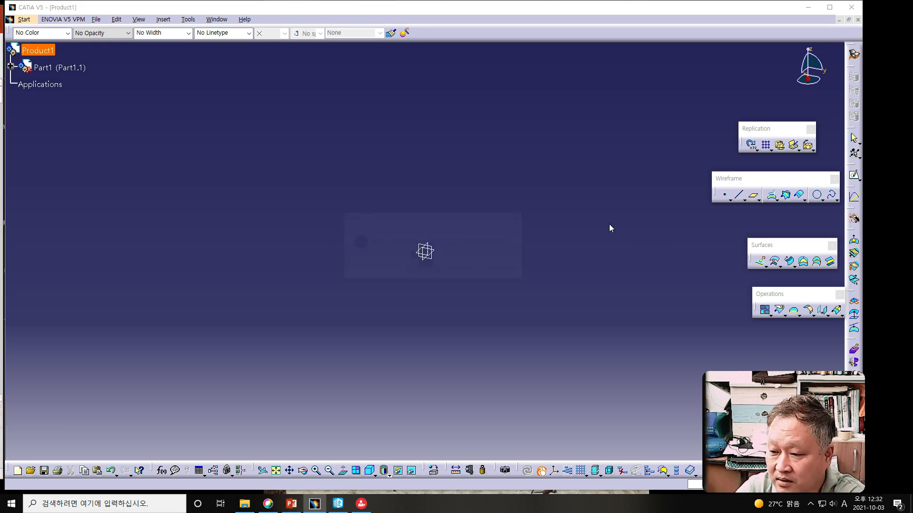
click(450, 270)
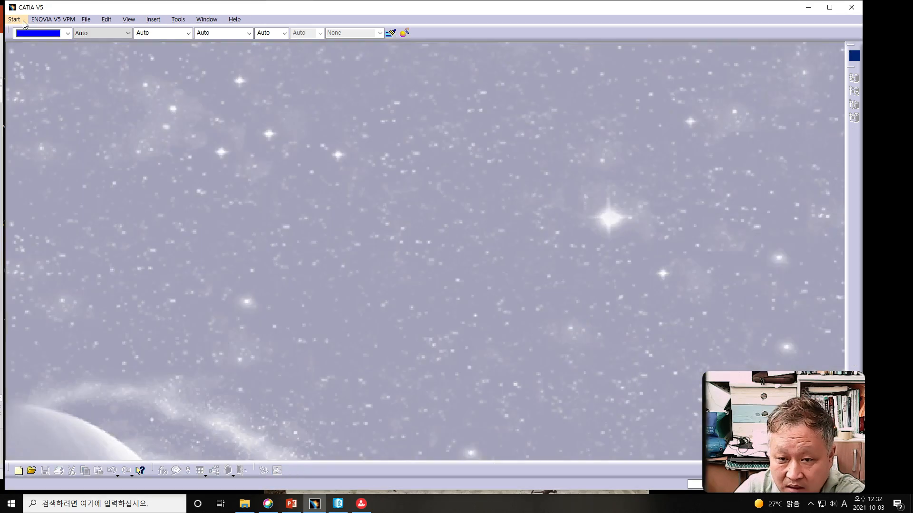
Step: Create a new part in the Generative Shape Design workbench
click(13, 19)
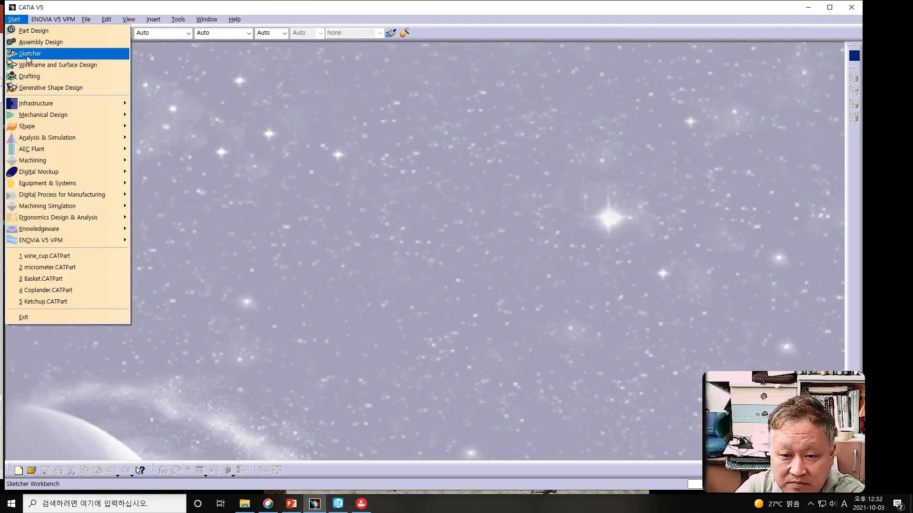
mouse_move(48, 115)
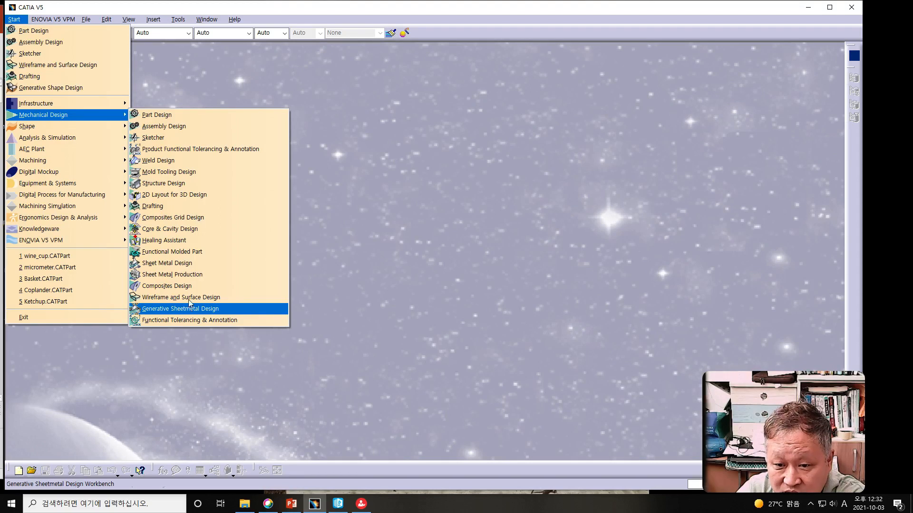
mouse_move(96, 129)
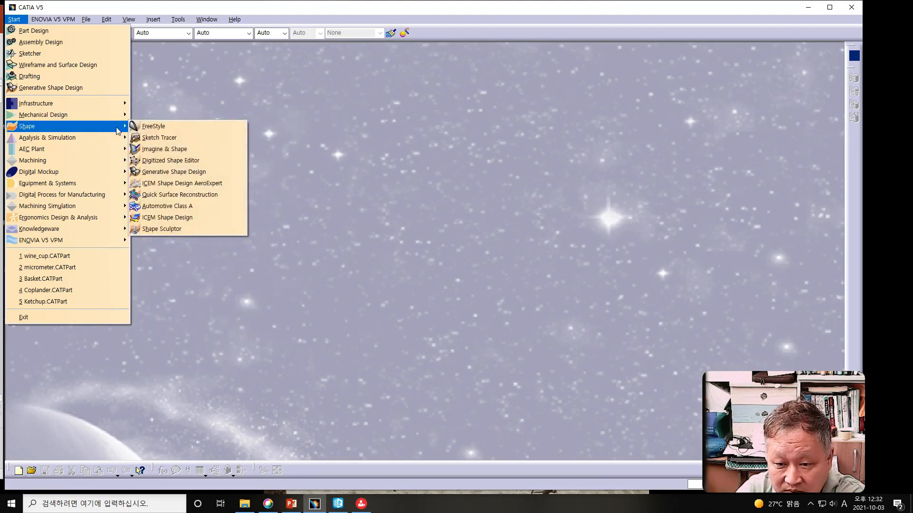
click(174, 174)
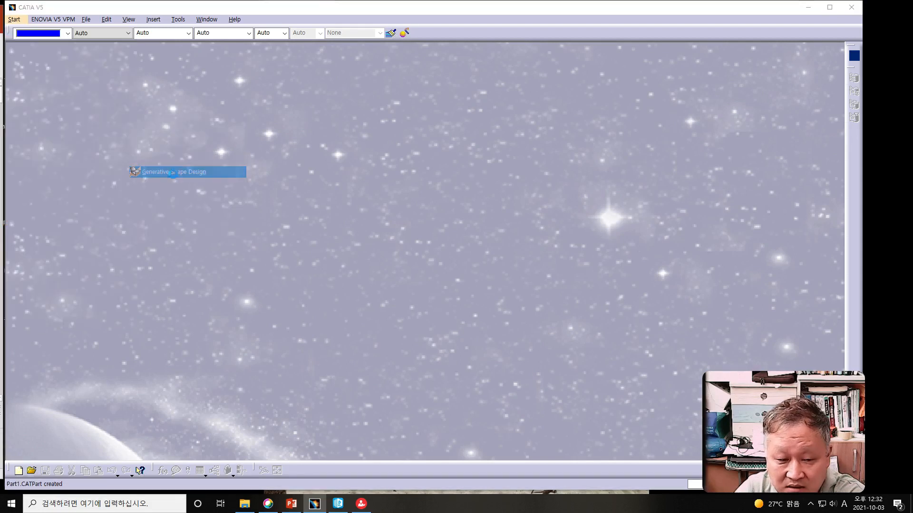
click(249, 152)
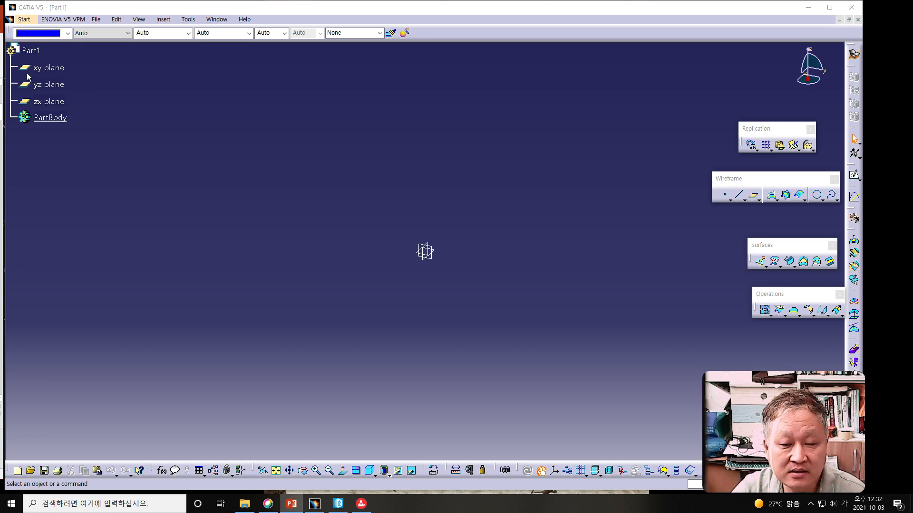
Step: Sketch an open profile on the yz plane from the origin: about 101 mm horizontal, 119 mm slanting up and outward, 130 mm slanting up and inward
click(47, 87)
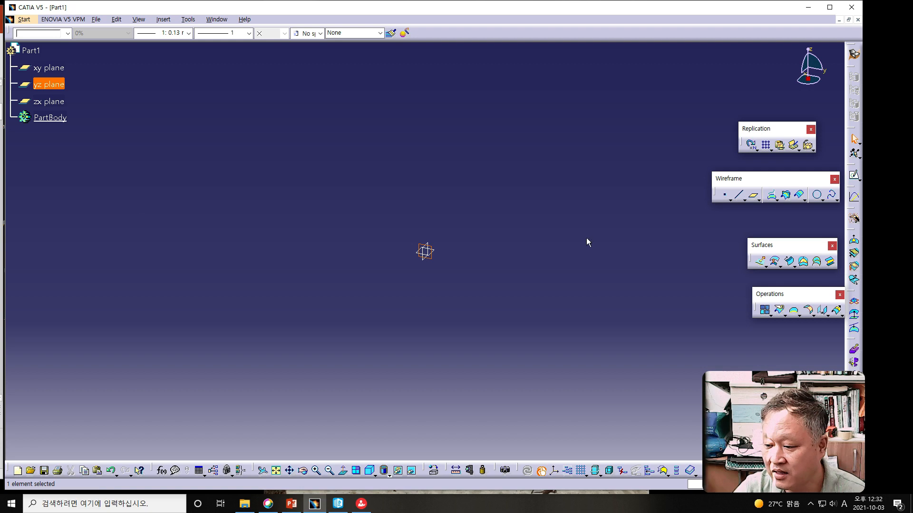
click(854, 176)
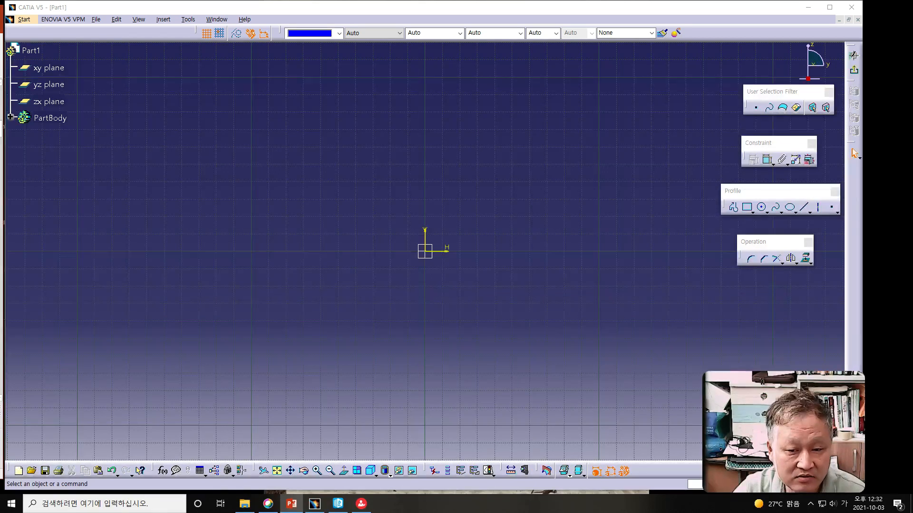
mouse_move(335, 300)
middle_down()
mouse_move(273, 304)
mouse_move(131, 351)
mouse_move(67, 395)
middle_up()
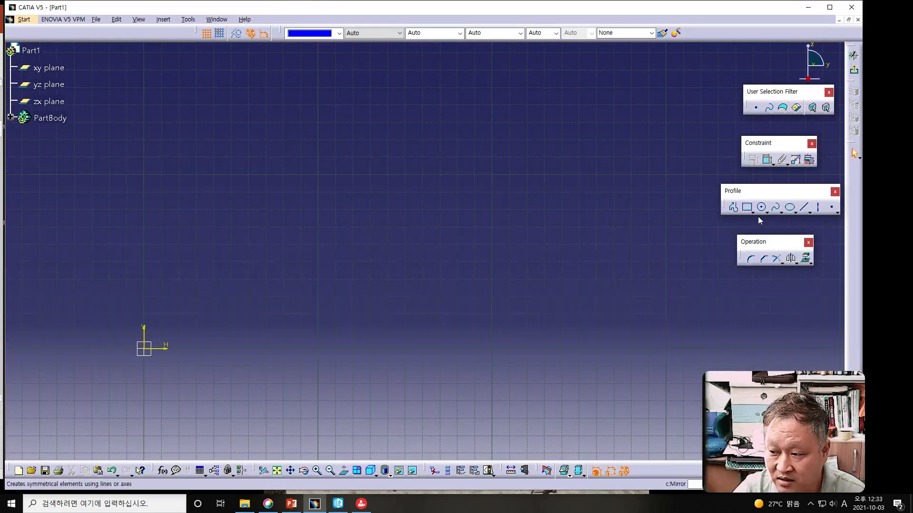
click(740, 212)
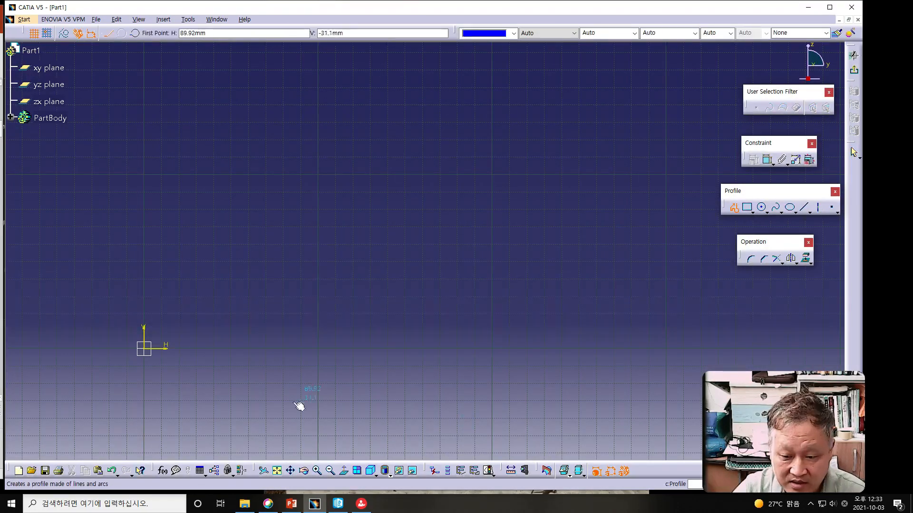
click(144, 349)
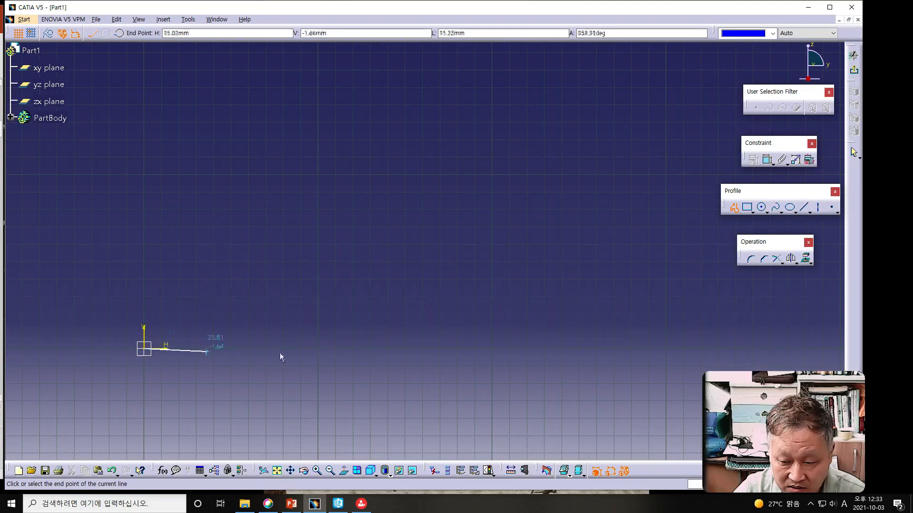
click(320, 350)
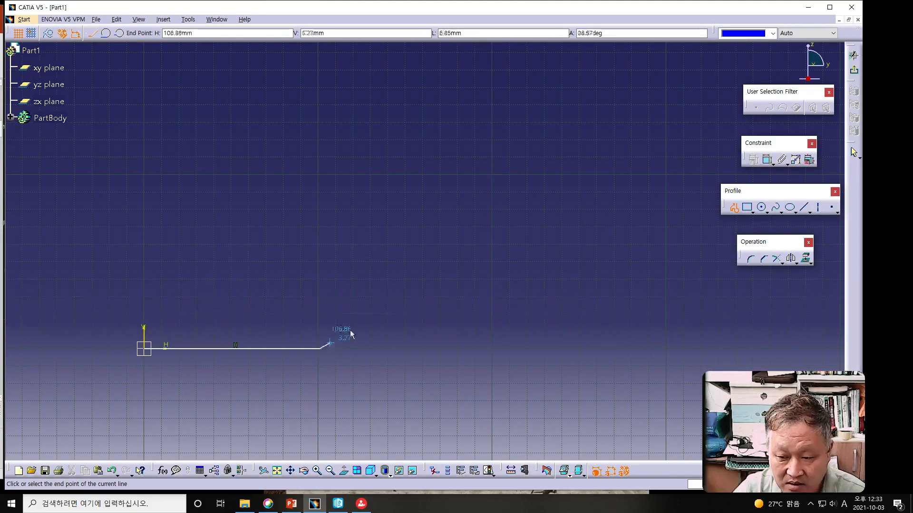
click(422, 171)
middle_drag(422, 173, 412, 293)
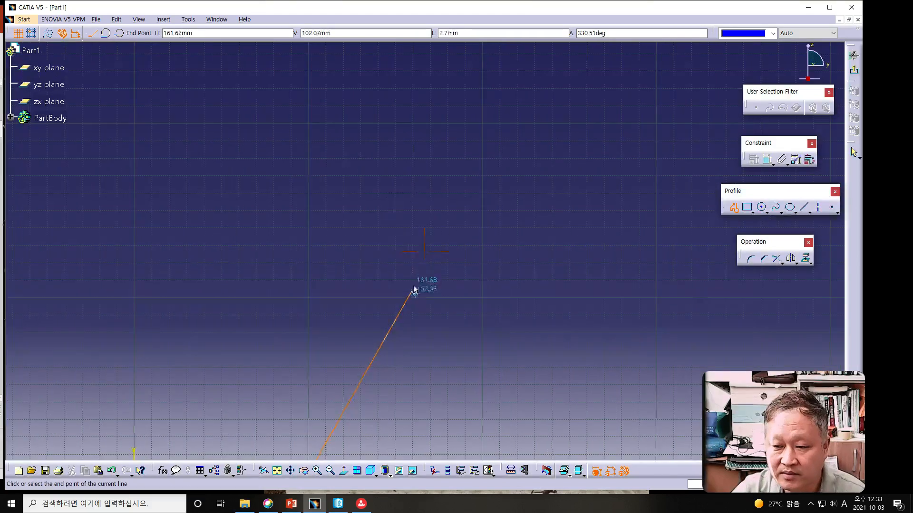
click(300, 92)
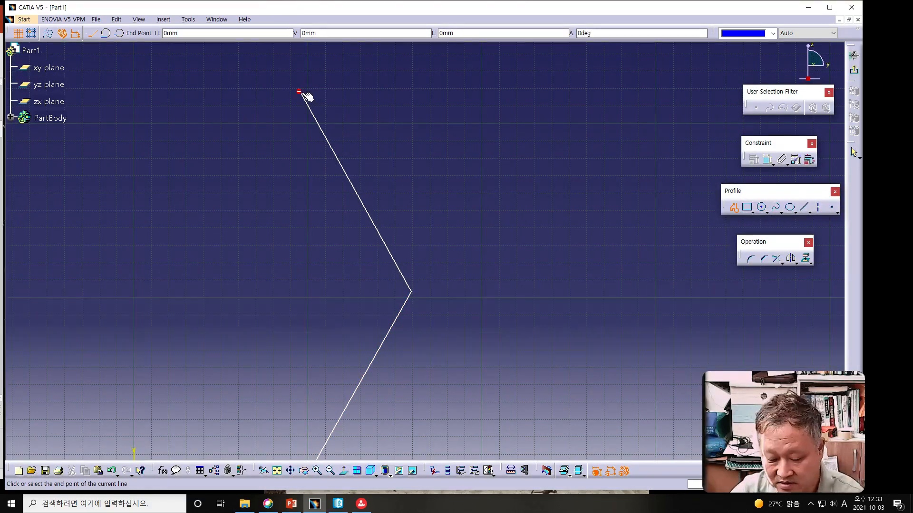
double_click(303, 93)
Step: Dimension the profile's horizontal base line and set its length to 85 mm
middle_drag(486, 355, 506, 241)
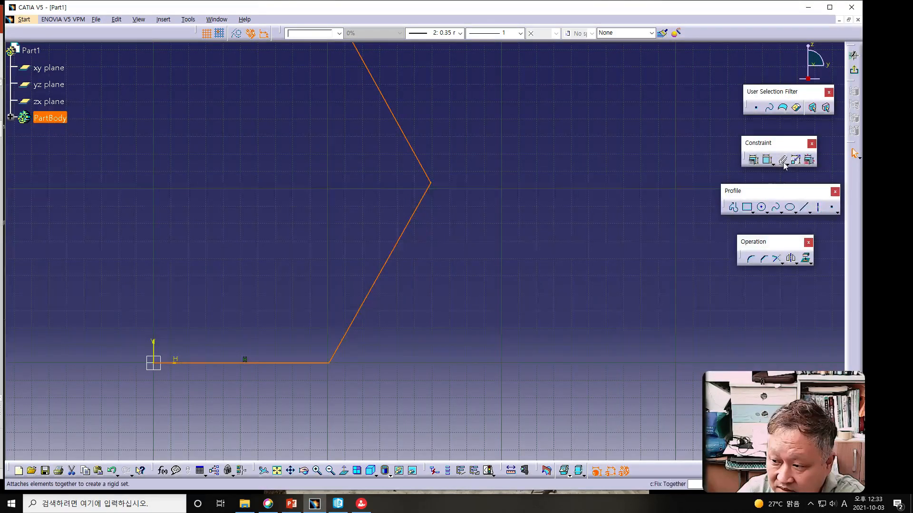
click(767, 163)
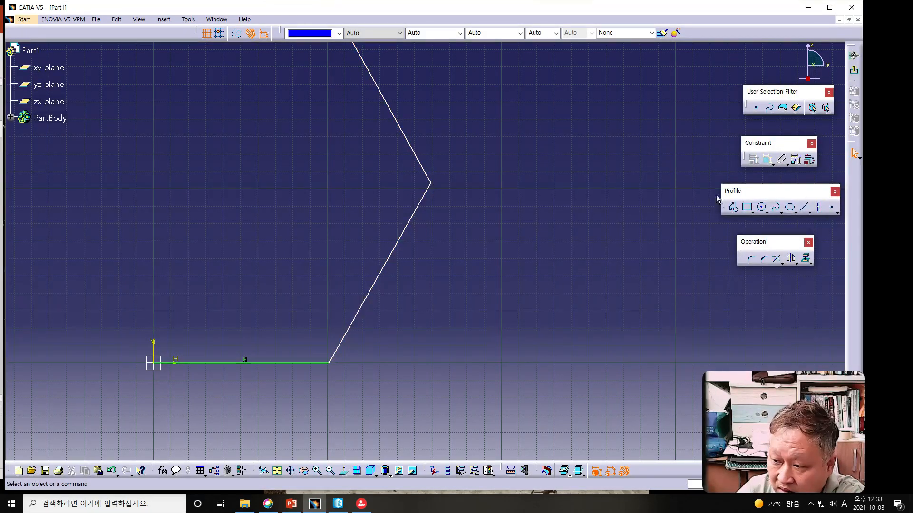
click(770, 163)
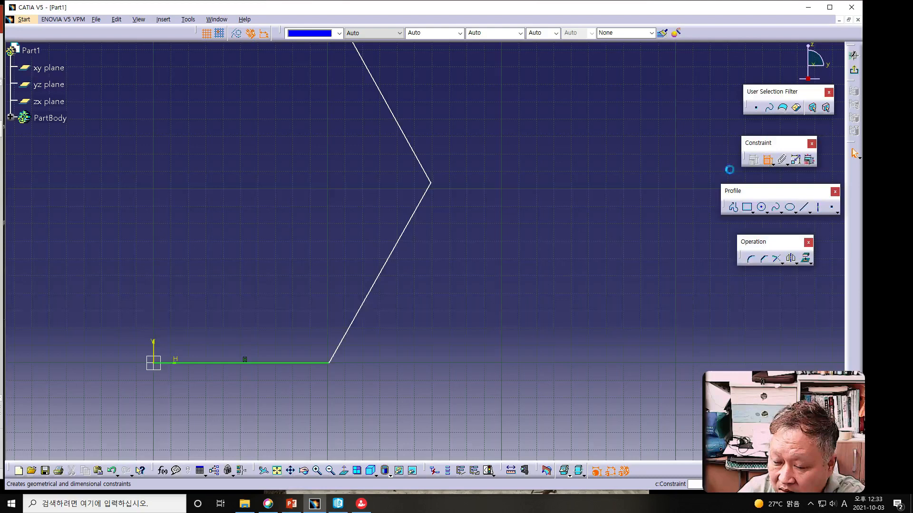
click(282, 365)
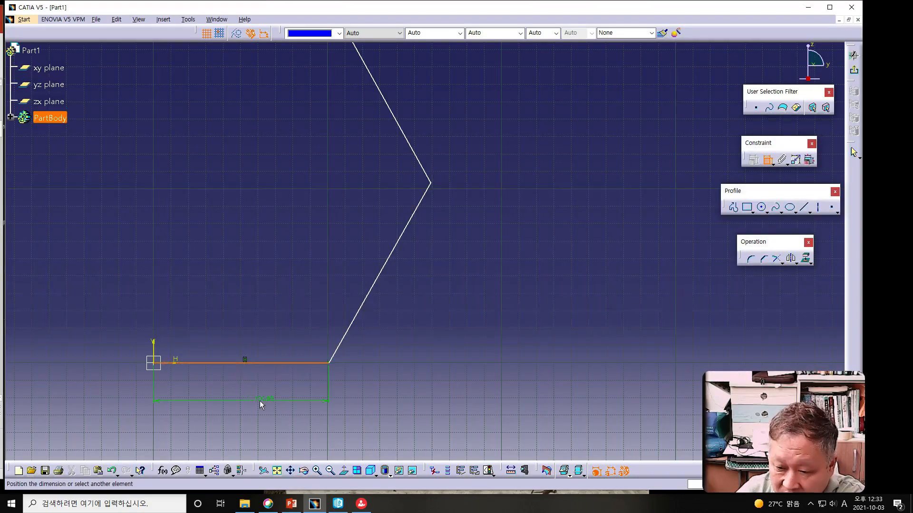
click(251, 405)
double_click(251, 405)
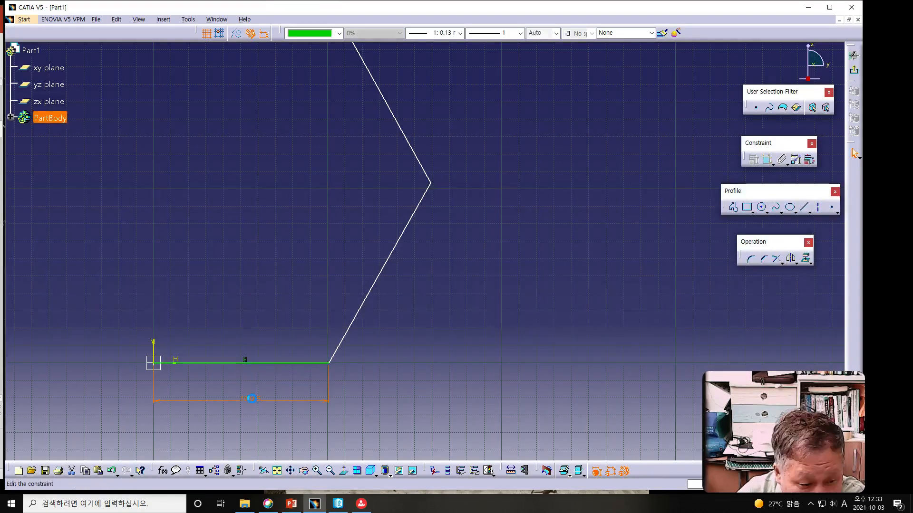
text(85)
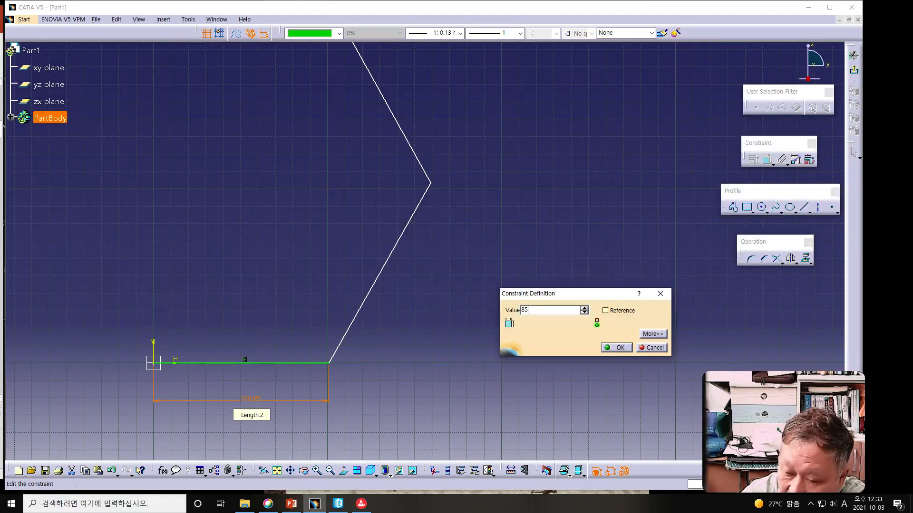
key(Return)
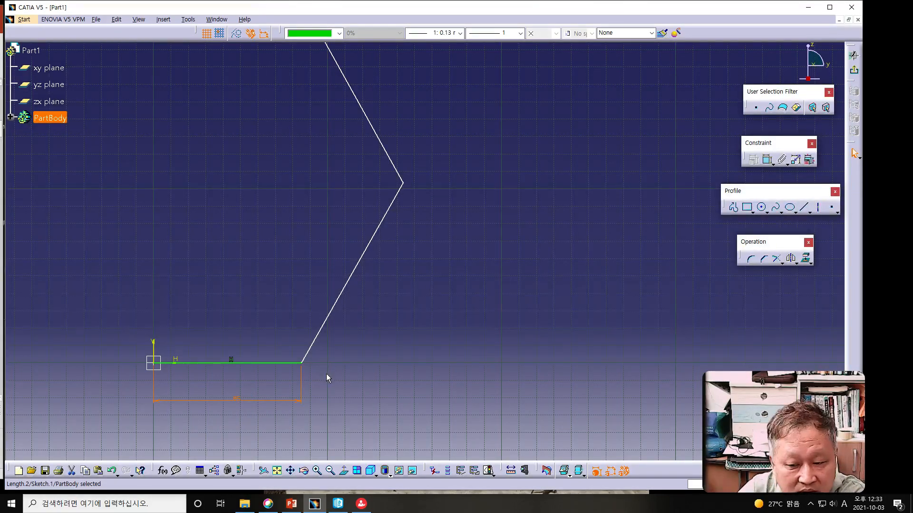
Step: Dimension the lower slanted line of the profile and set its length to 150 mm
click(343, 290)
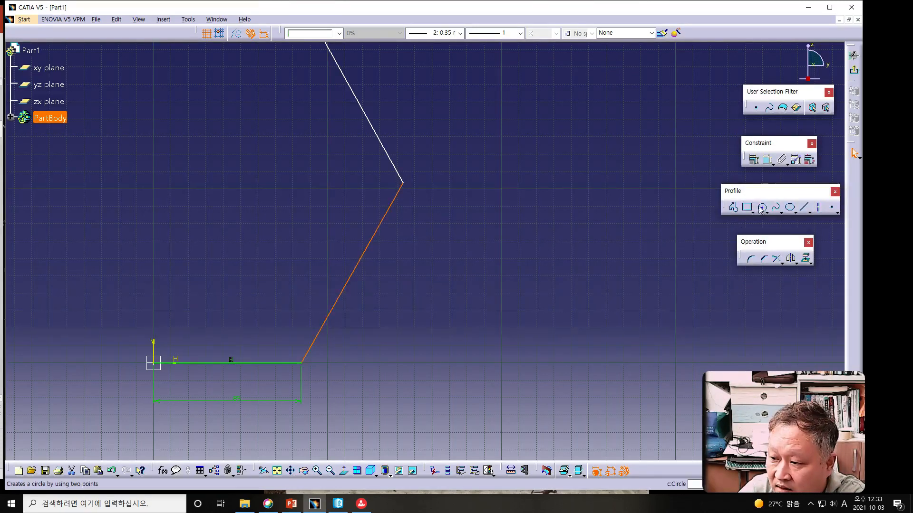
click(766, 160)
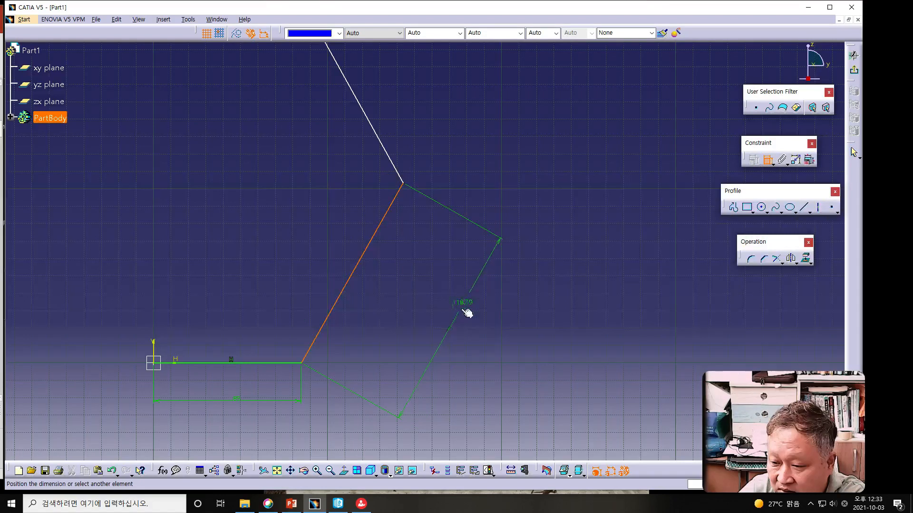
click(459, 316)
double_click(459, 315)
text(150)
key(Return)
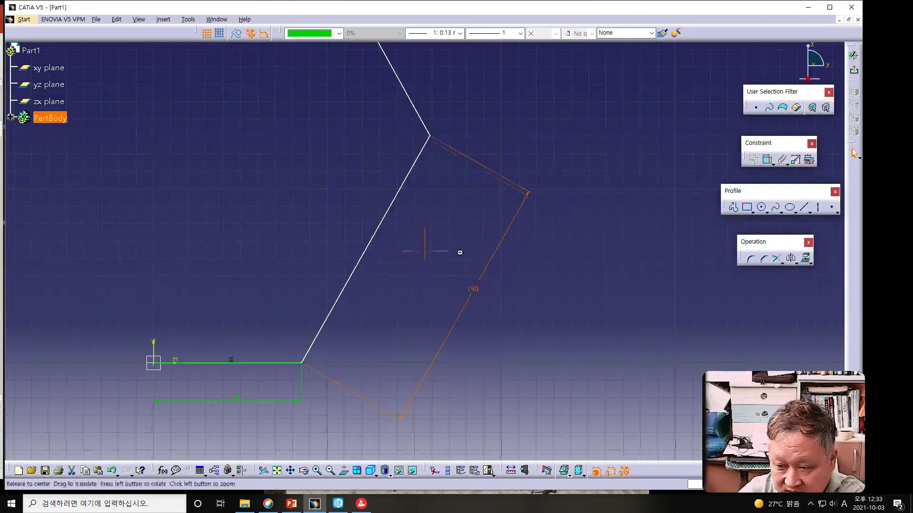
Step: Dimension the upper slanted line of the profile and set its length to 170 mm
middle_drag(395, 64, 389, 124)
scroll(387, 124, down, 1)
click(380, 106)
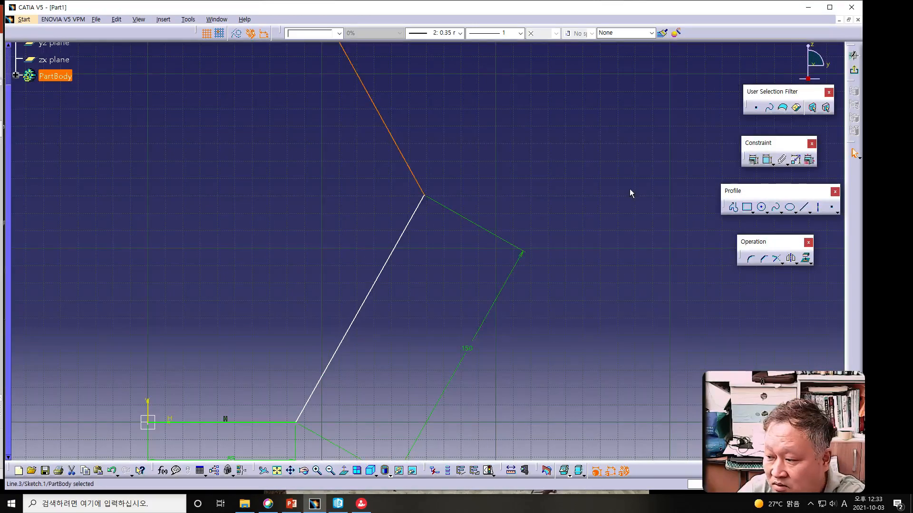
click(771, 157)
click(465, 113)
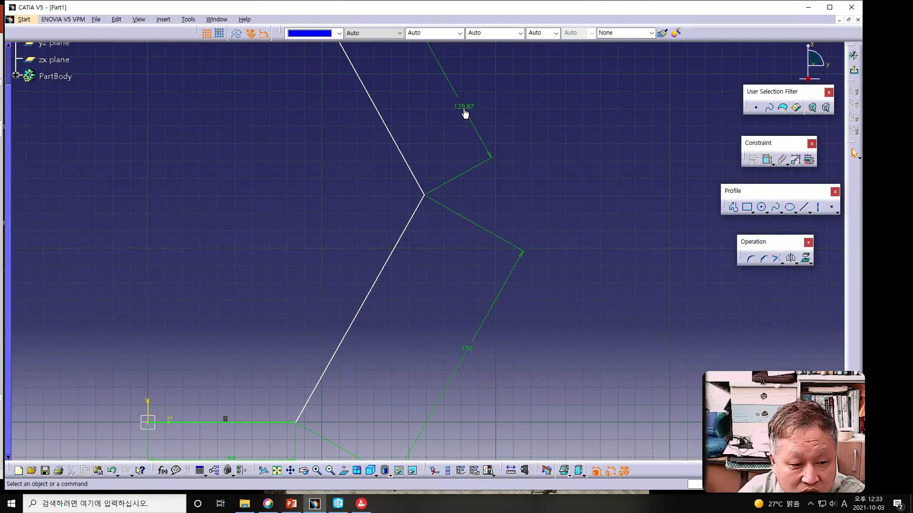
double_click(464, 109)
text(170)
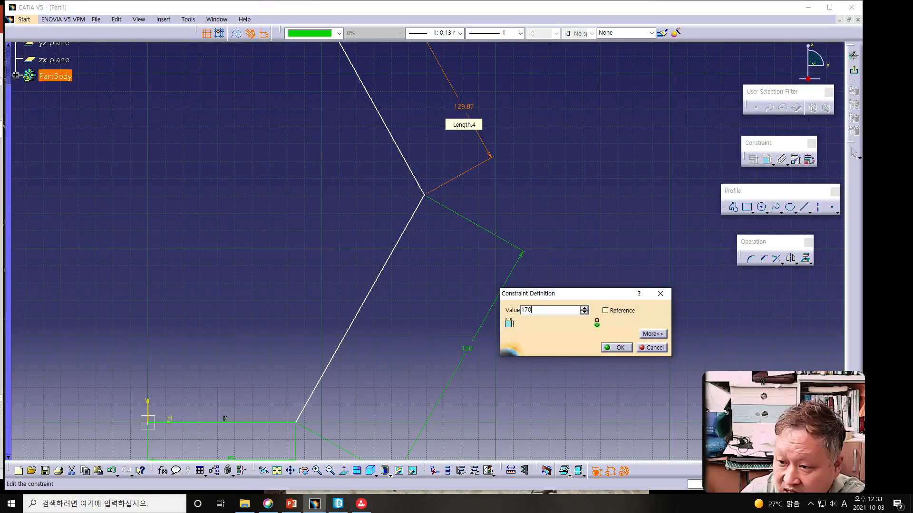
key(Return)
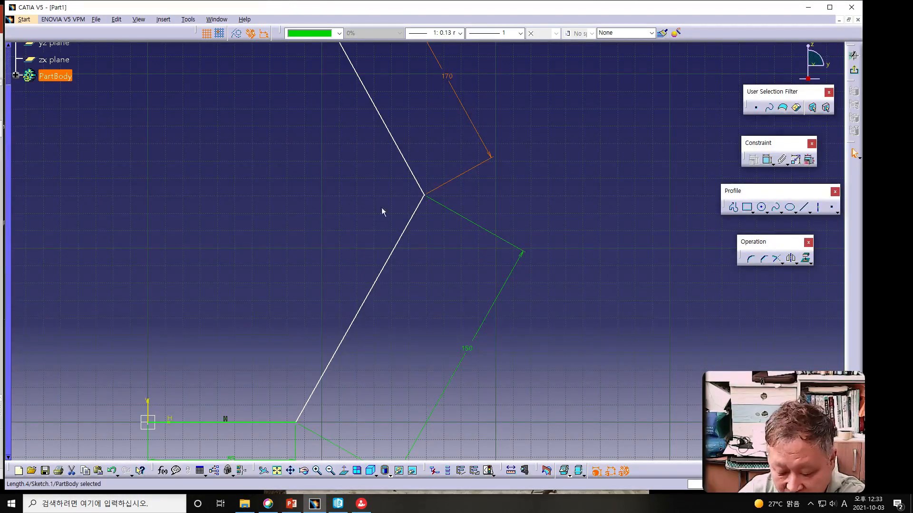
Step: Dimension the vertical height from the profile's base line to its upper endpoint and set it to 285 mm
middle_drag(371, 218, 385, 258)
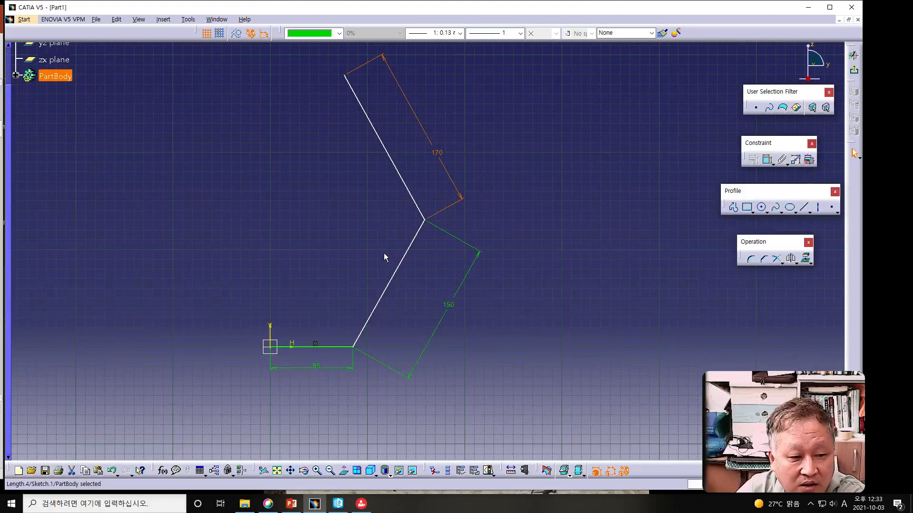
click(345, 75)
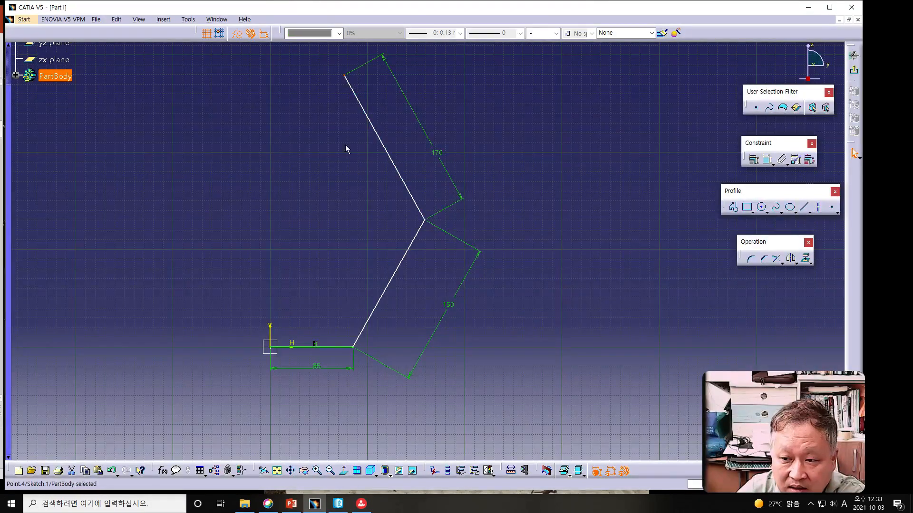
ctrl+click(335, 348)
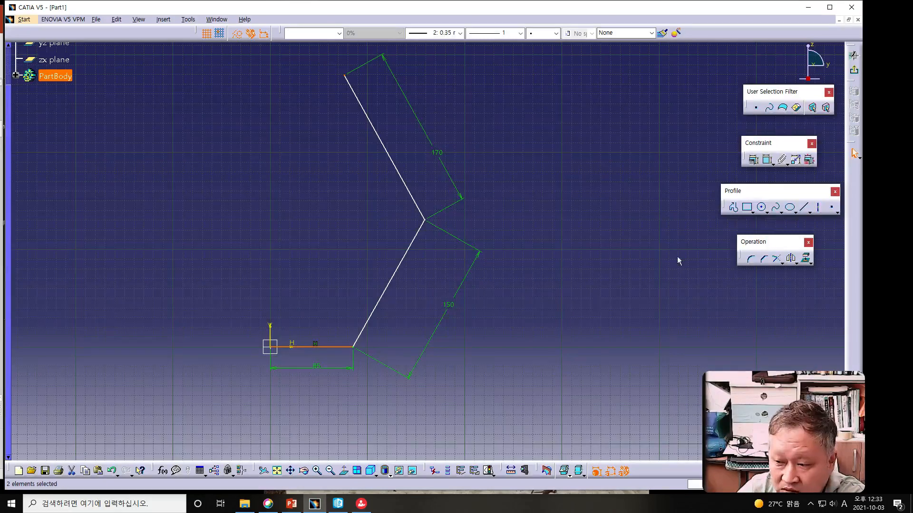
click(767, 160)
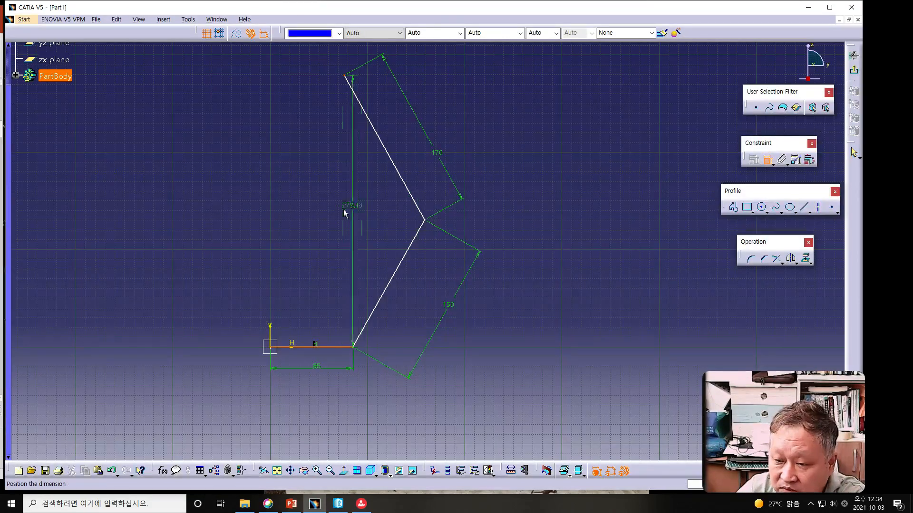
click(535, 215)
double_click(523, 215)
text(285)
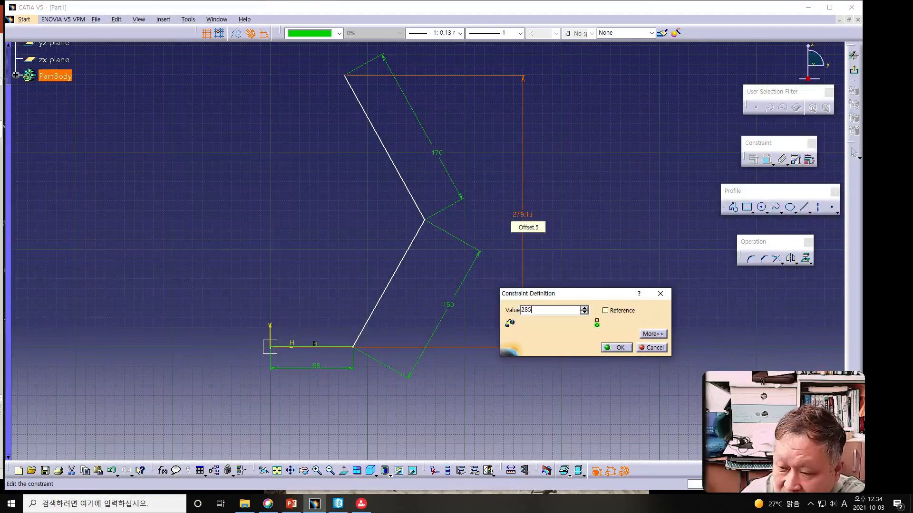
key(Return)
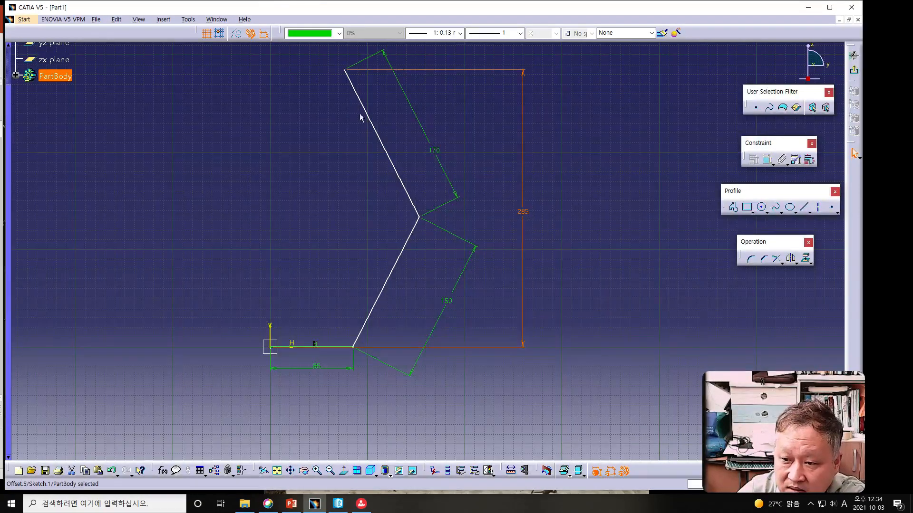
Step: Dimension the horizontal distance from the vertical axis to the profile's upper endpoint, set it to 130 mm, and exit the sketch
click(345, 70)
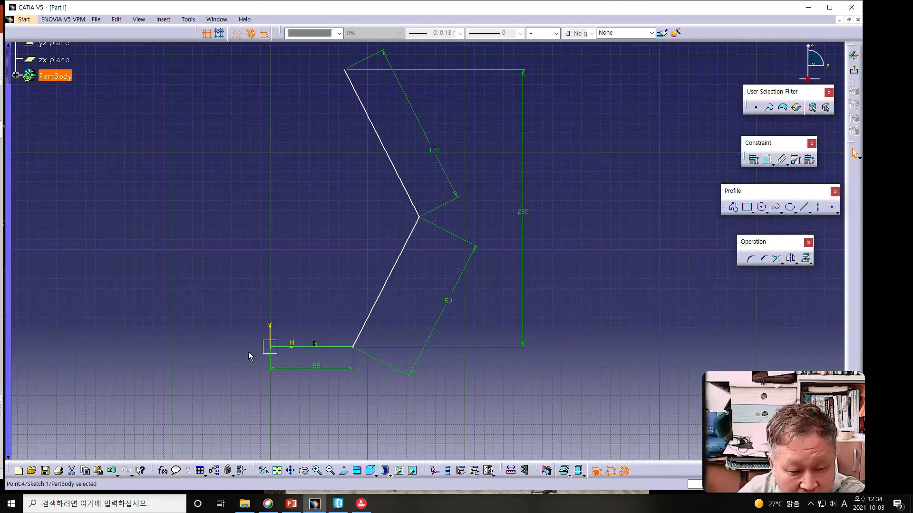
ctrl+click(271, 337)
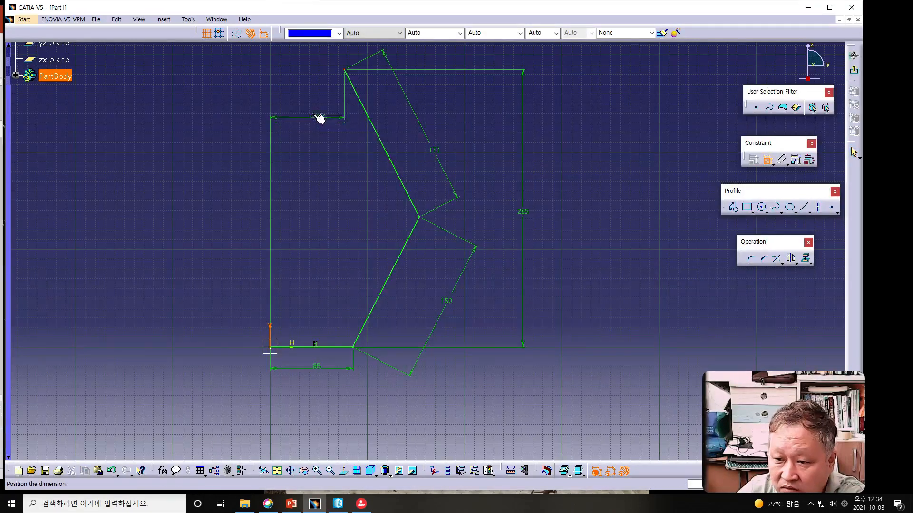
click(307, 108)
double_click(307, 108)
text(130)
key(Return)
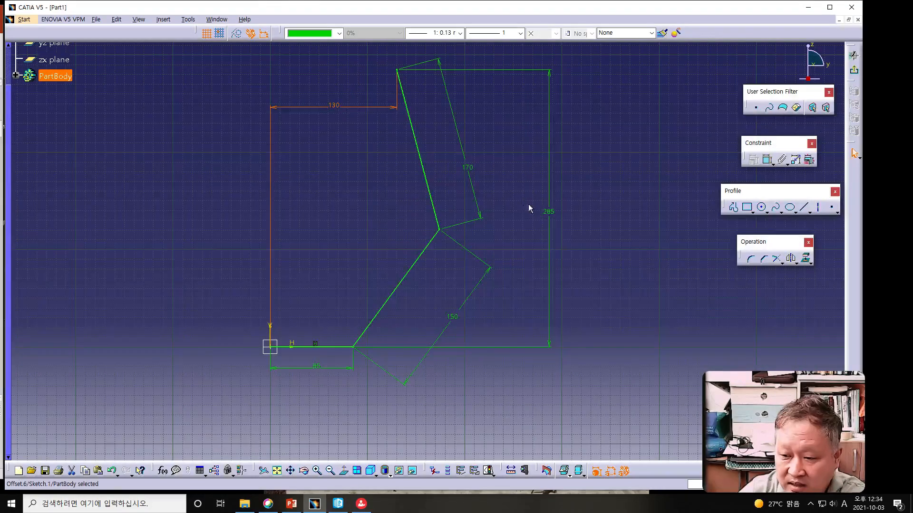
click(560, 236)
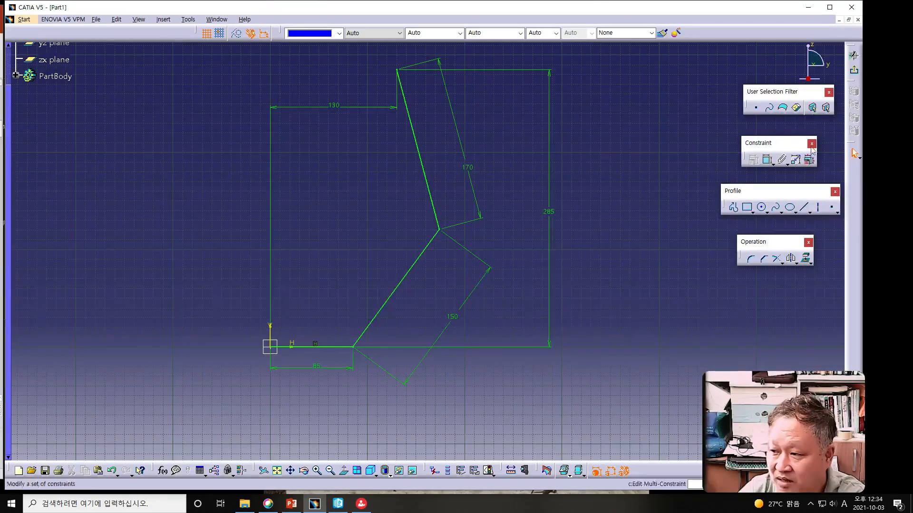
click(854, 72)
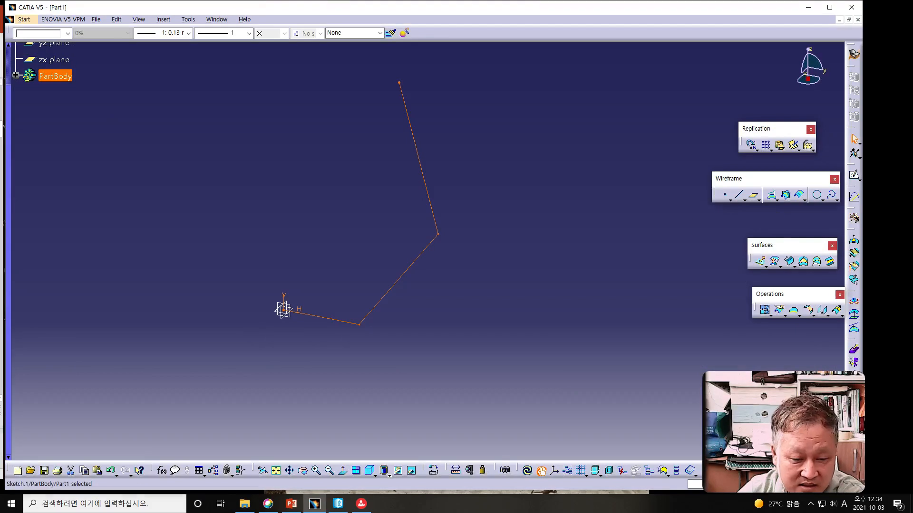
Step: Start a Revolve surface from the bowl profile sketch with the Z axis as its revolution axis
click(1, 286)
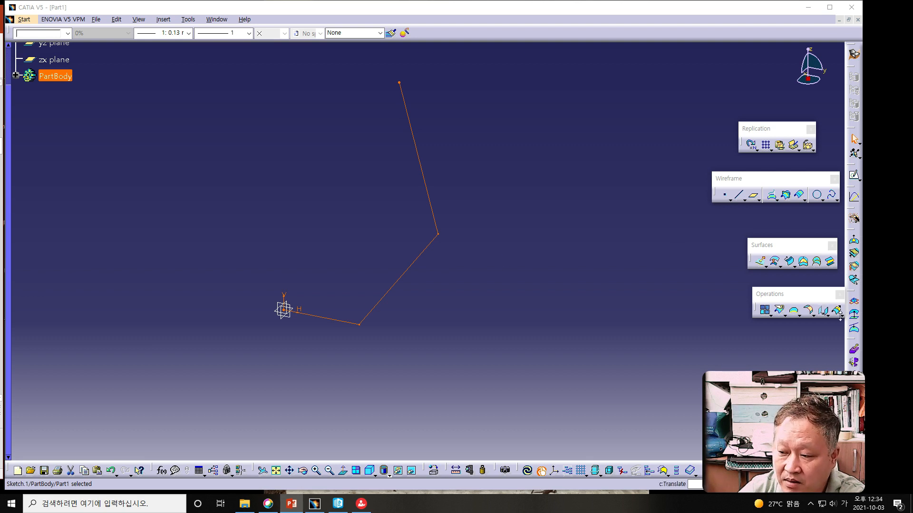
click(766, 268)
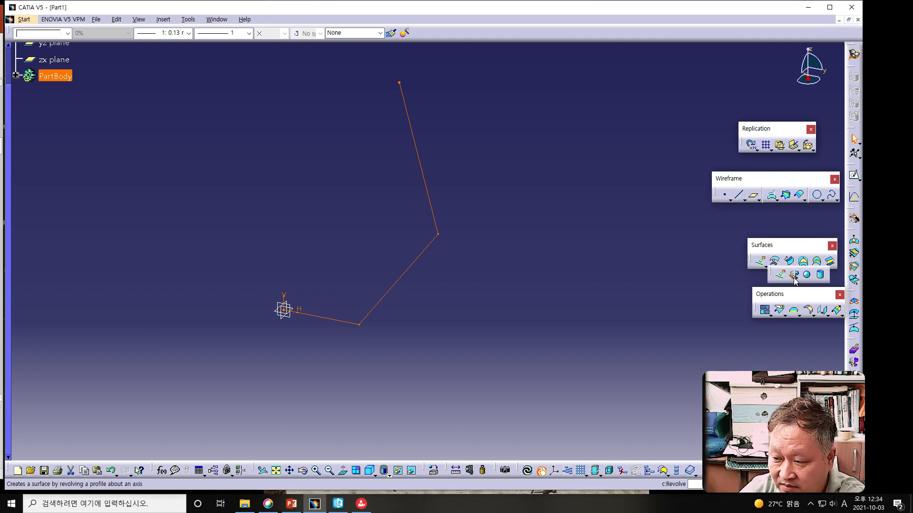
click(793, 276)
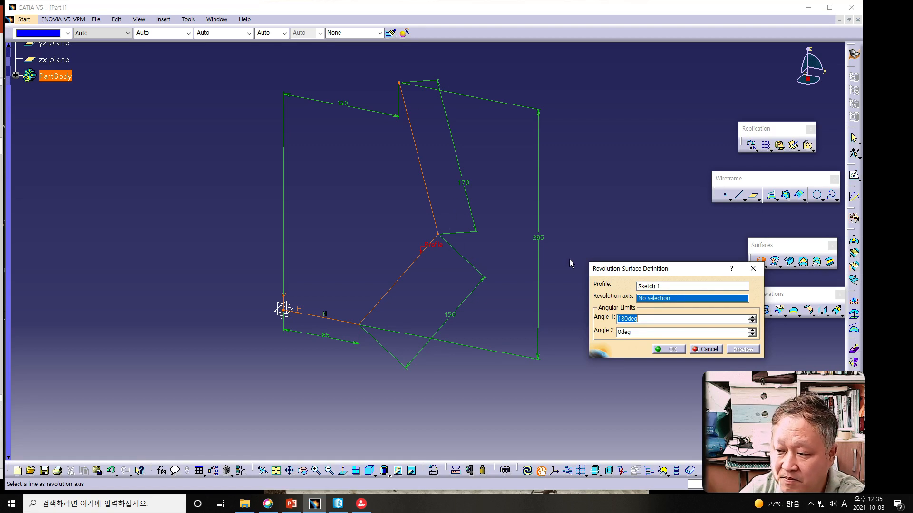
right_click(675, 299)
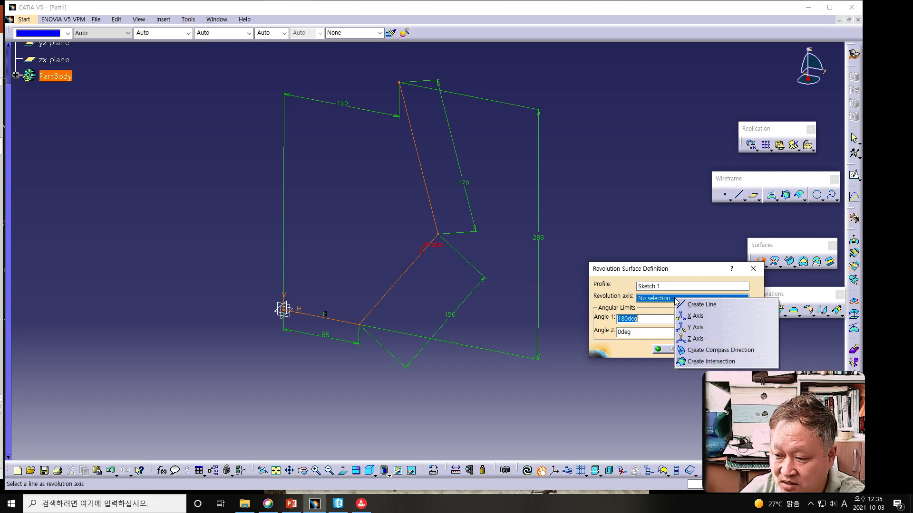
click(703, 338)
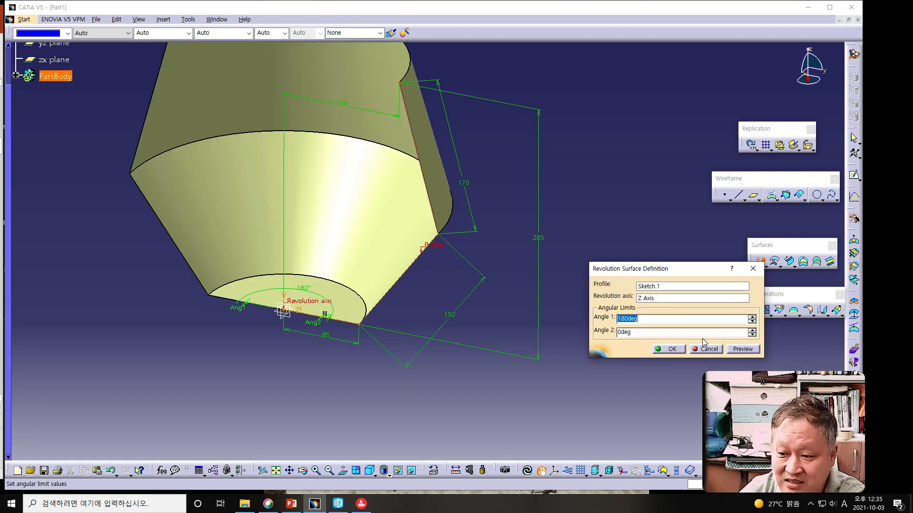
Step: Set the revolution's Angle 1 to 360 degrees and create the bowl surface
click(623, 319)
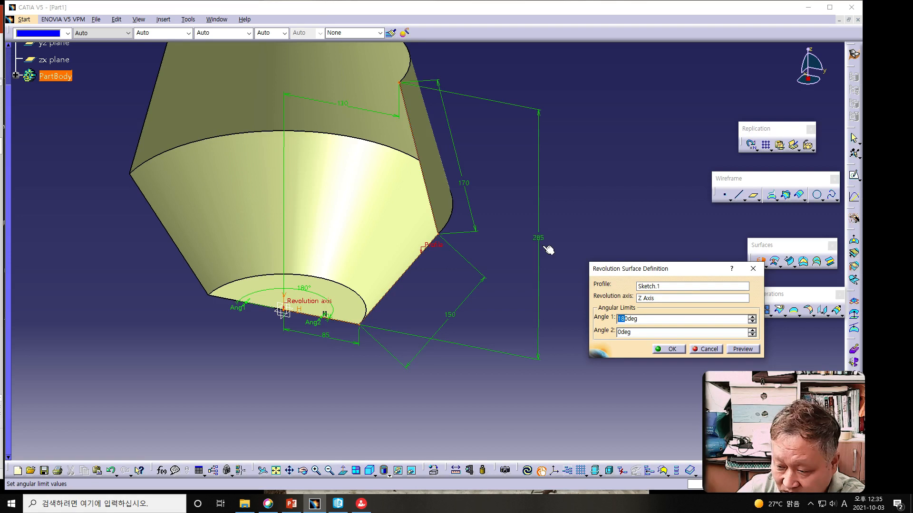
key(BackSpace)
key(BackSpace)
text(36)
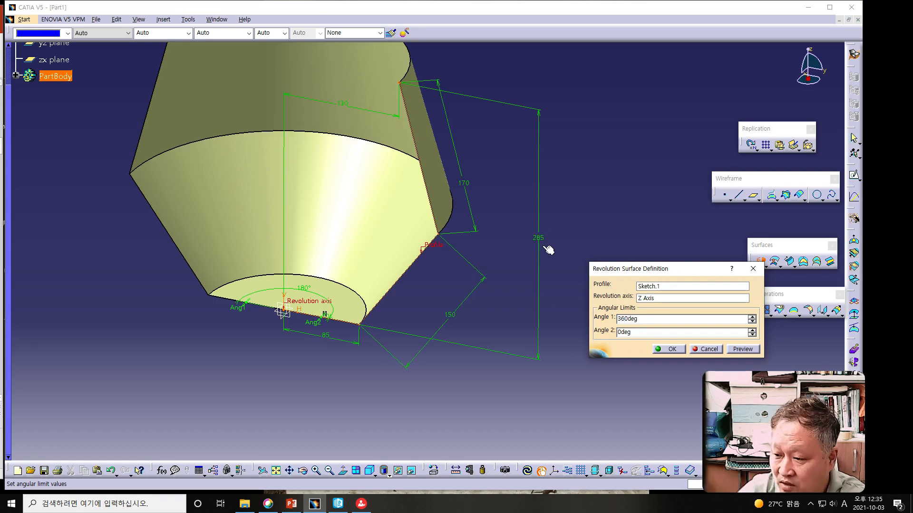
click(736, 351)
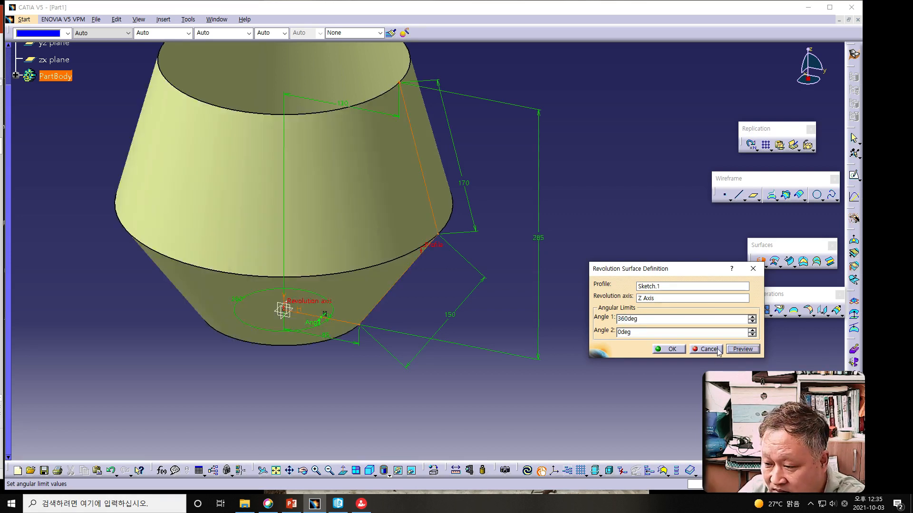
click(670, 349)
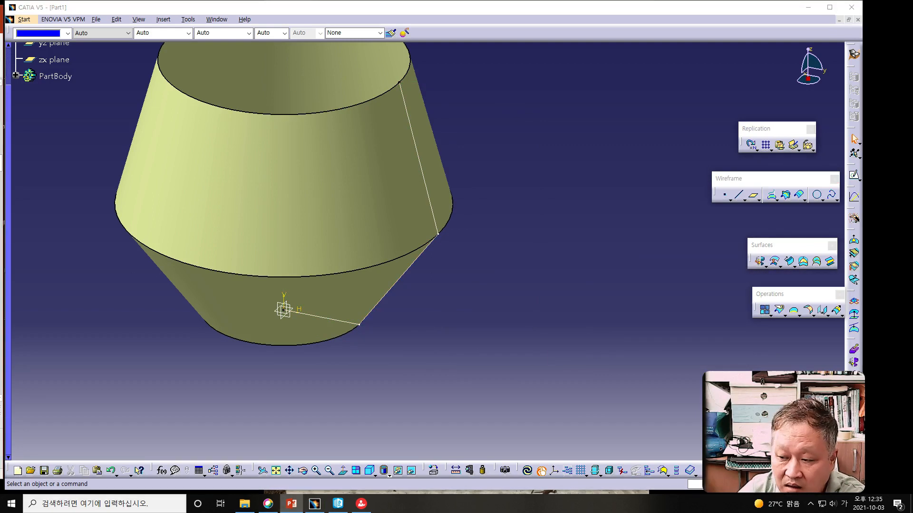
Step: Start an Extrude surface and pick the circular bottom edge of the revolved bowl as its profile
click(369, 307)
middle_drag(312, 251, 403, 204)
middle_drag(340, 259, 338, 228)
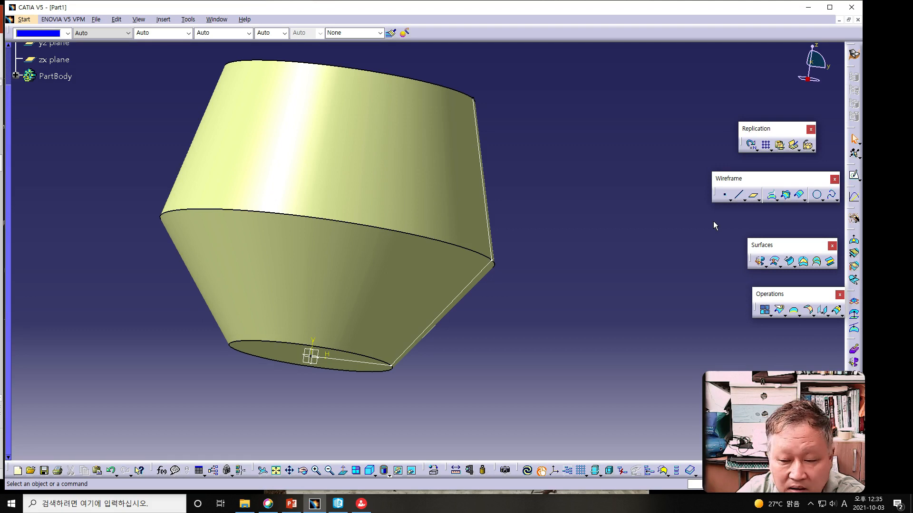
click(765, 266)
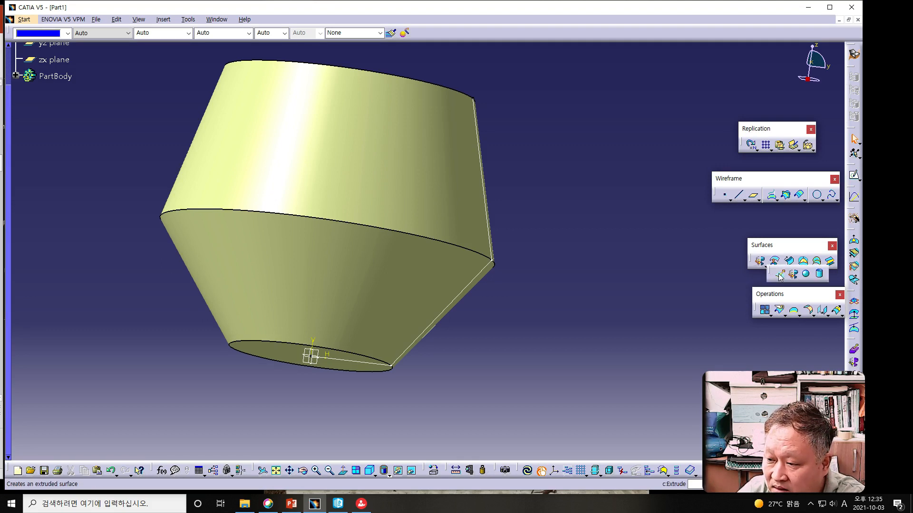
click(780, 274)
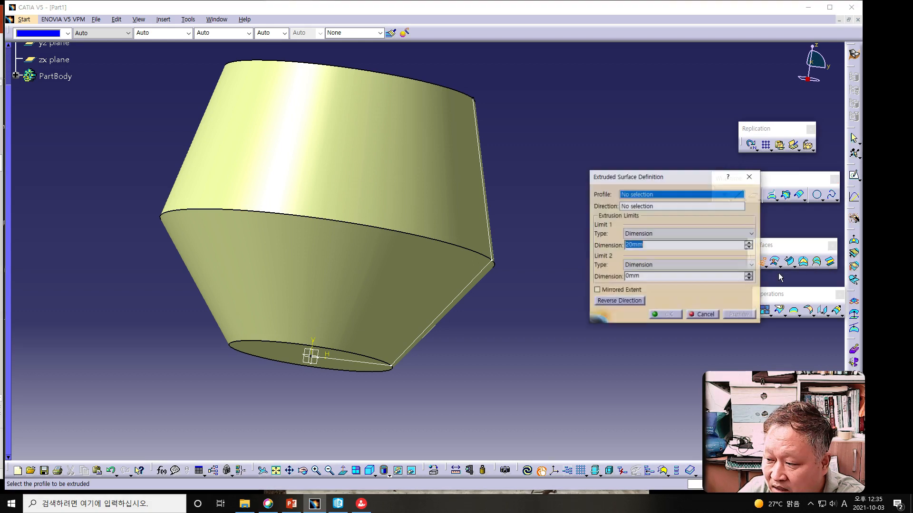
drag(692, 178, 641, 147)
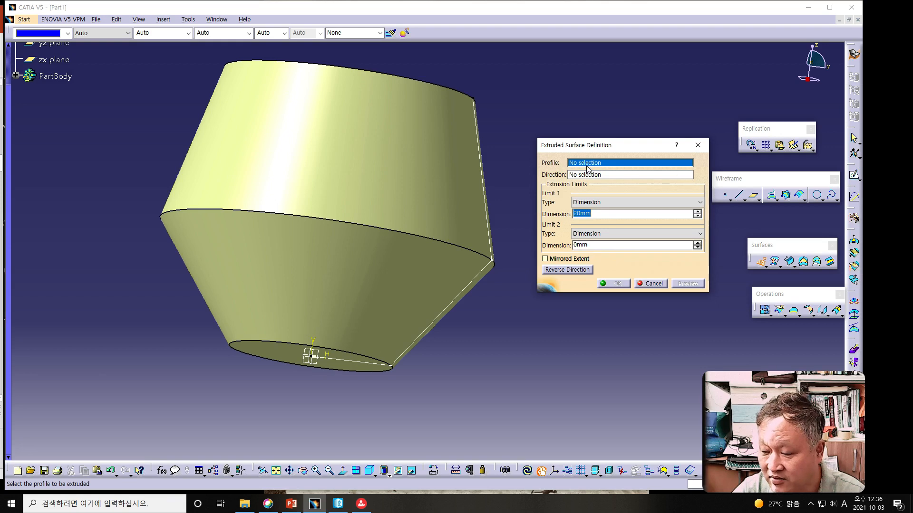
right_click(633, 164)
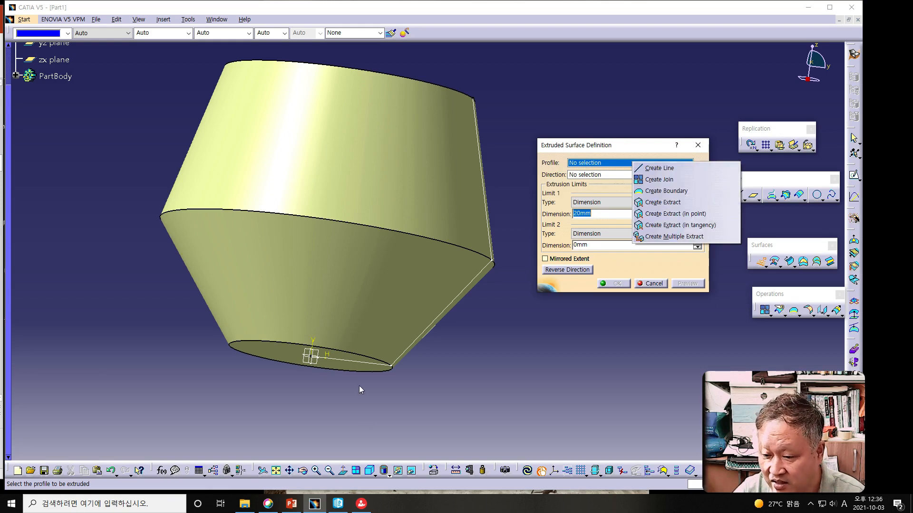
click(350, 355)
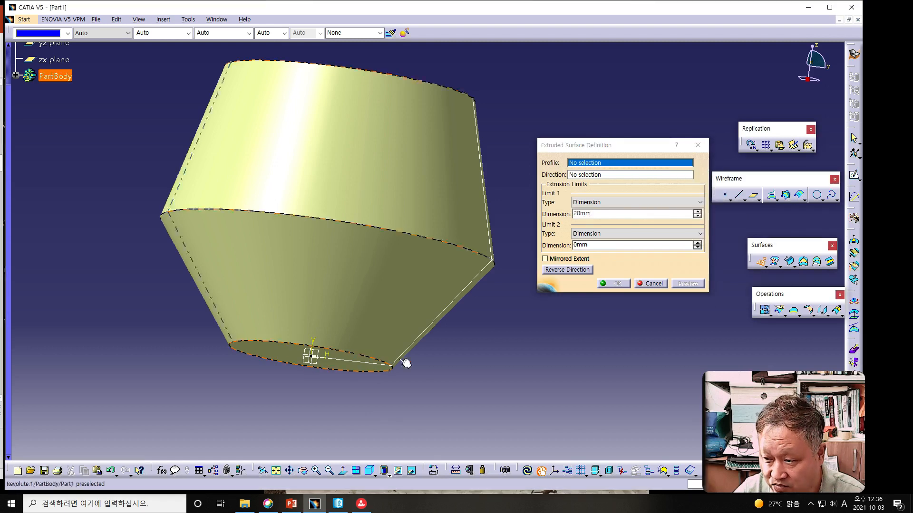
click(336, 351)
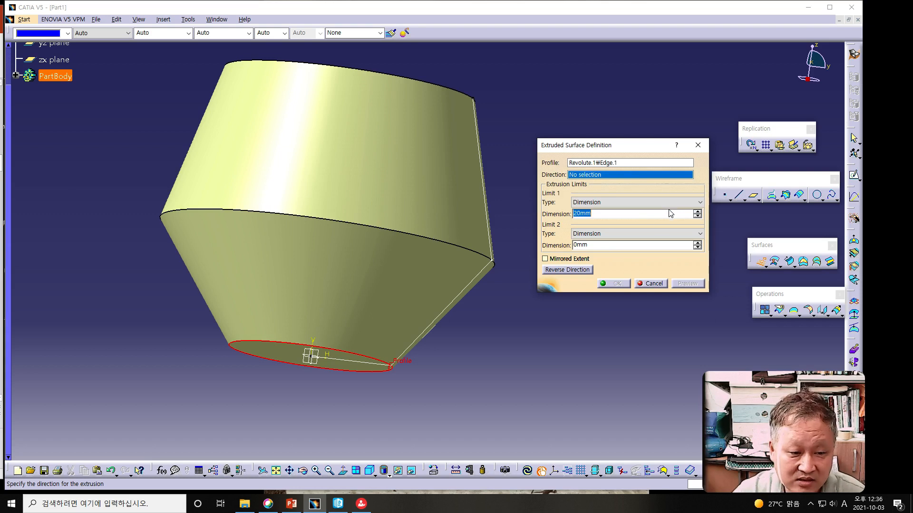
Step: Extrude the bottom edge 35 mm along the Z component, reversed to point downward below the bowl
right_click(638, 179)
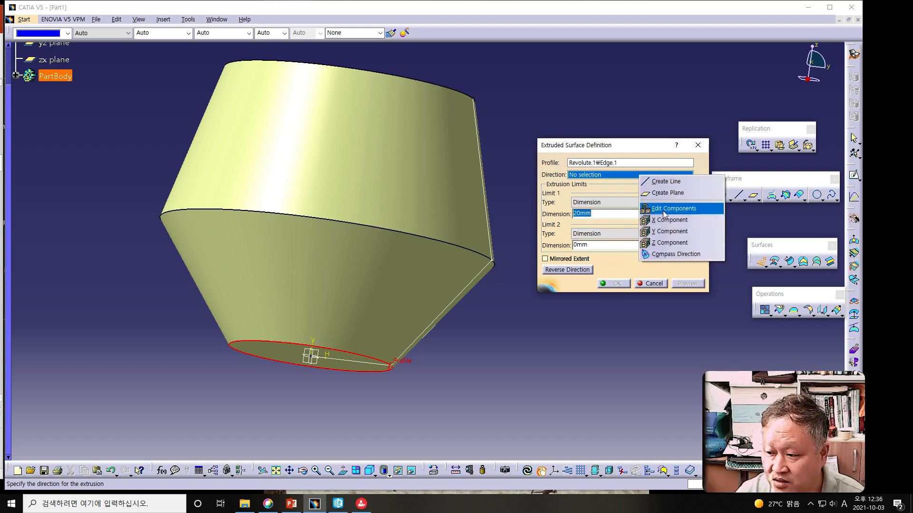
click(667, 243)
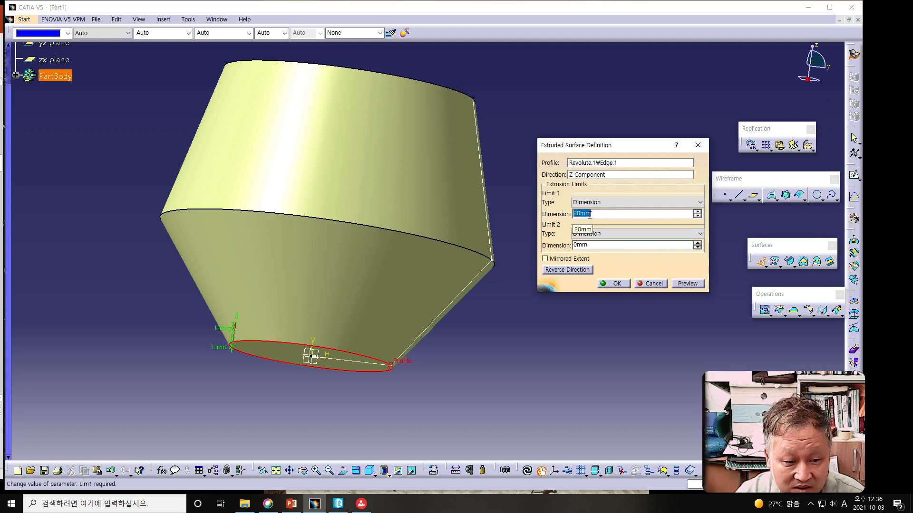
text(35)
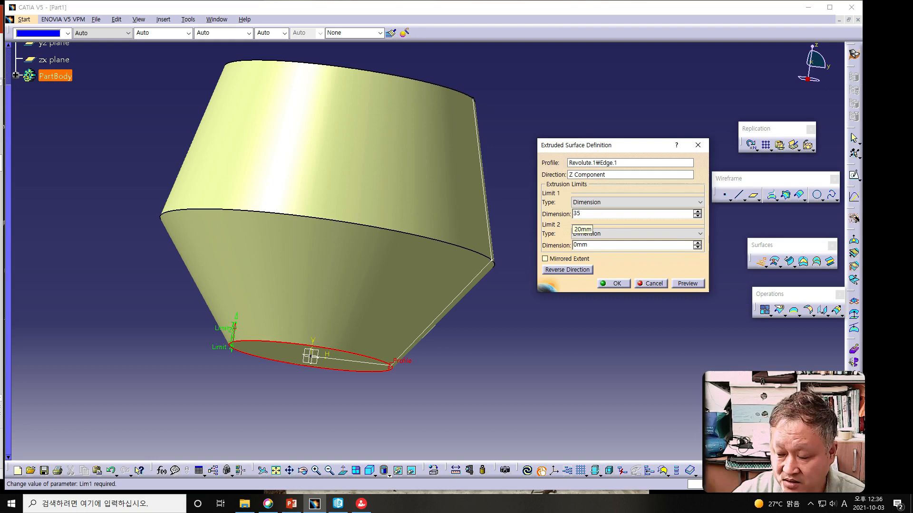
click(686, 284)
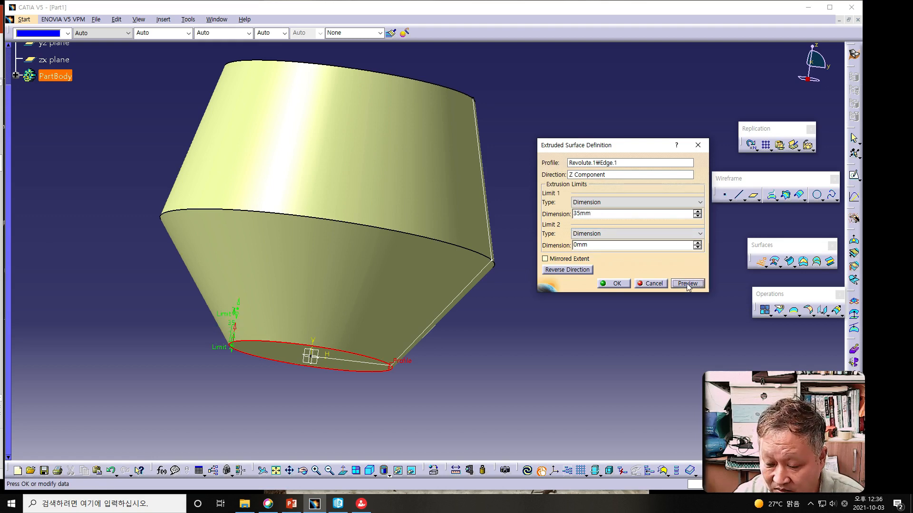
click(242, 332)
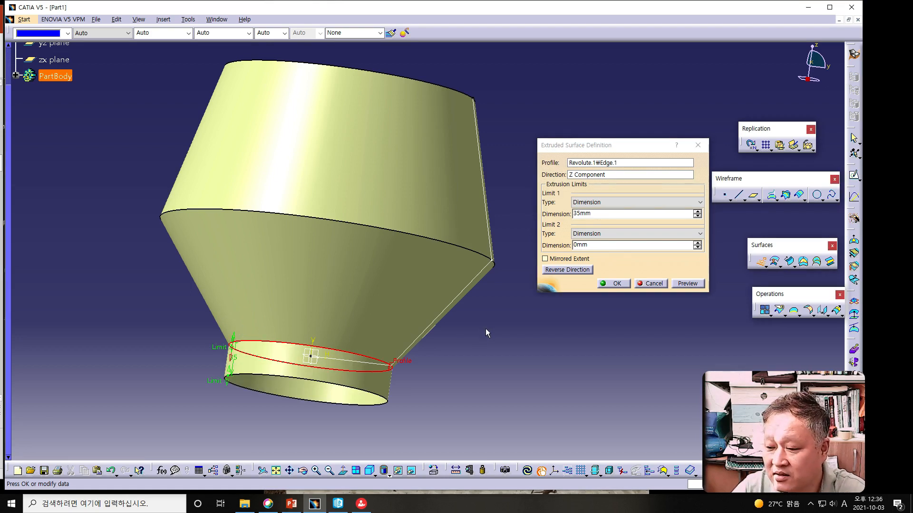
click(624, 282)
Step: Create a Fill surface closing the open circular bottom edge of the extruded ring
key(alt+Tab)
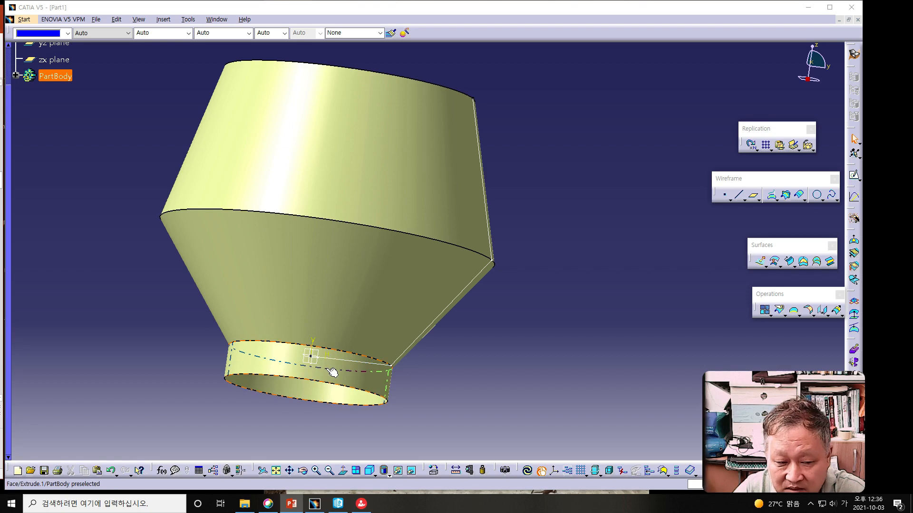
middle_drag(441, 367, 457, 340)
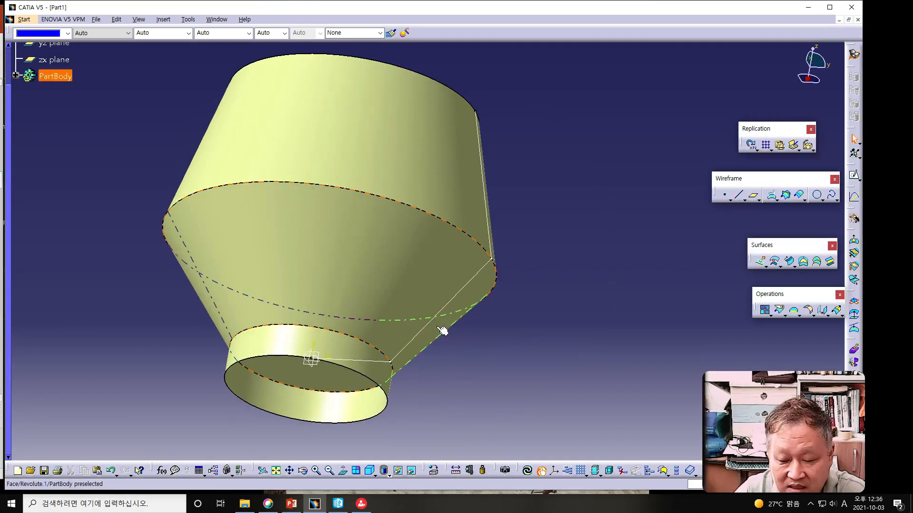
click(806, 265)
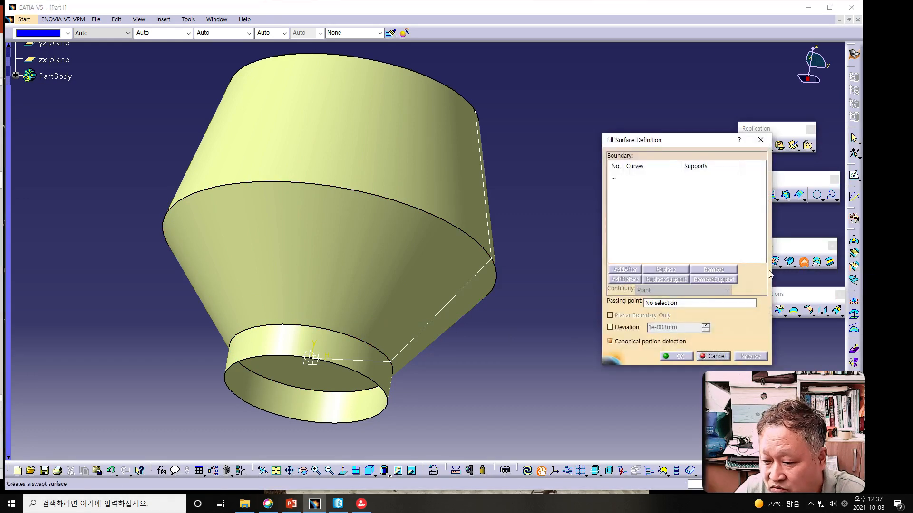
click(353, 369)
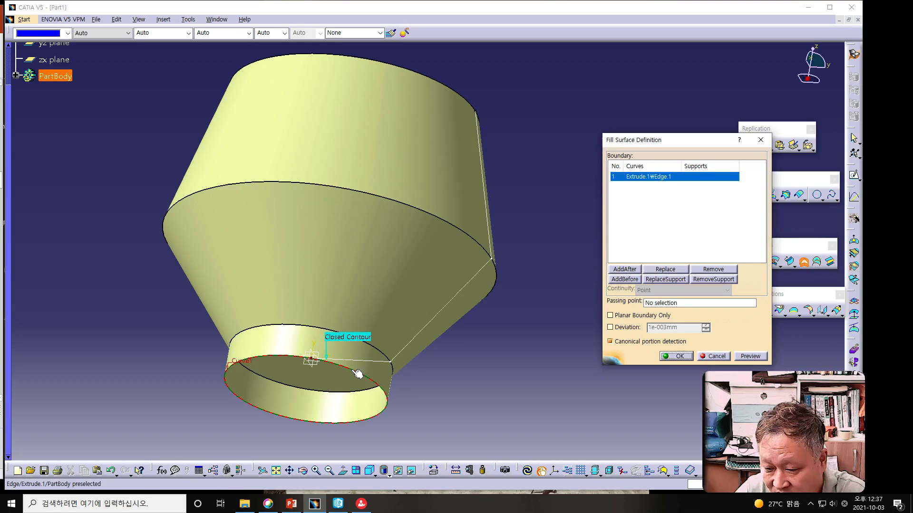
click(756, 357)
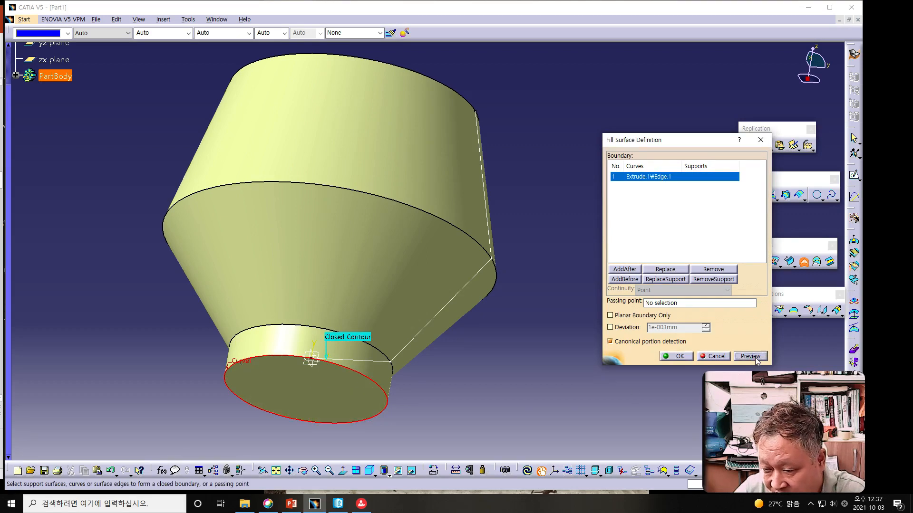
click(682, 356)
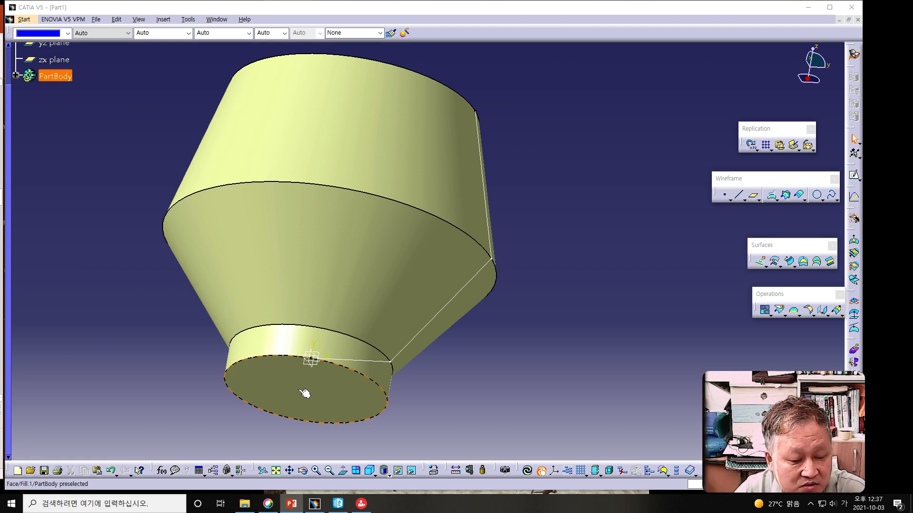
Step: On the bottom fill face, sketch a circle about 55 mm in diameter centred on the origin
click(338, 403)
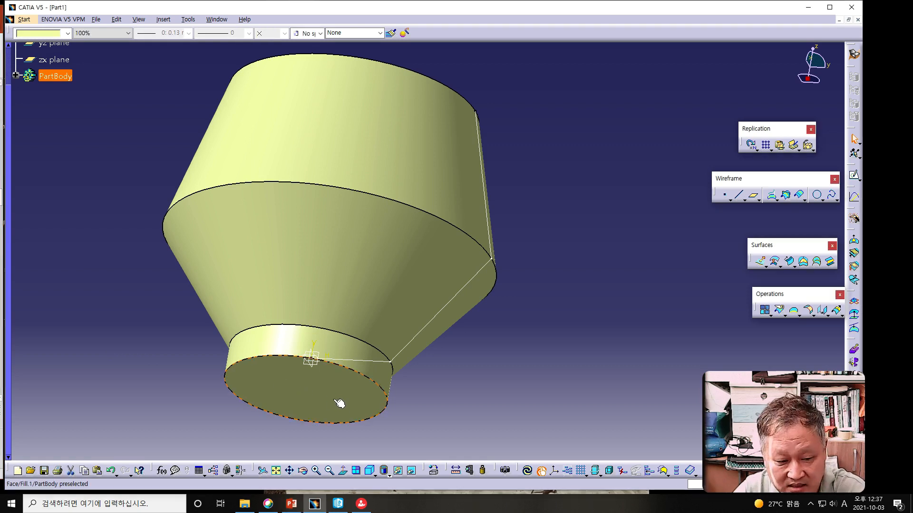
click(340, 403)
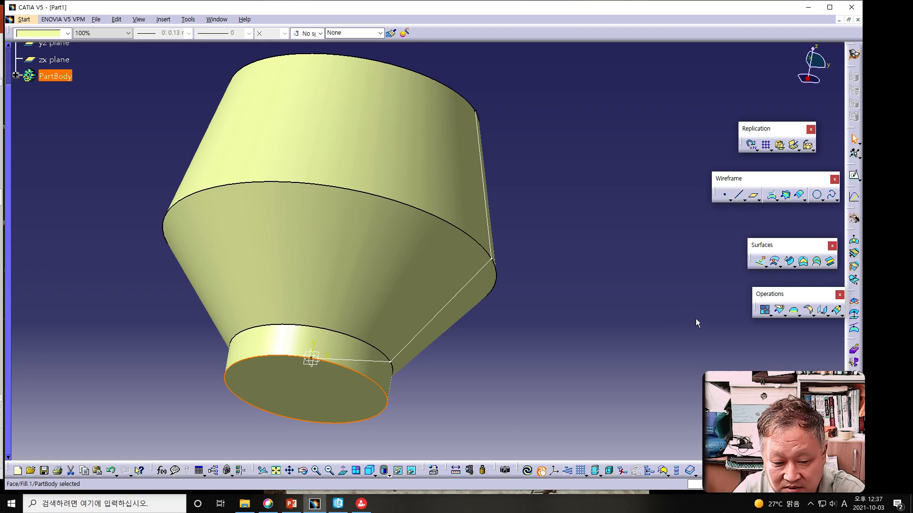
click(854, 175)
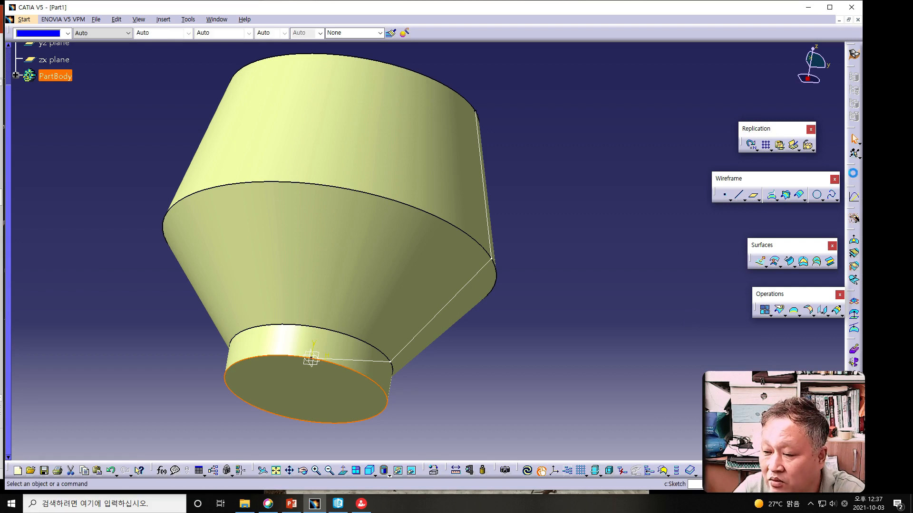
click(277, 471)
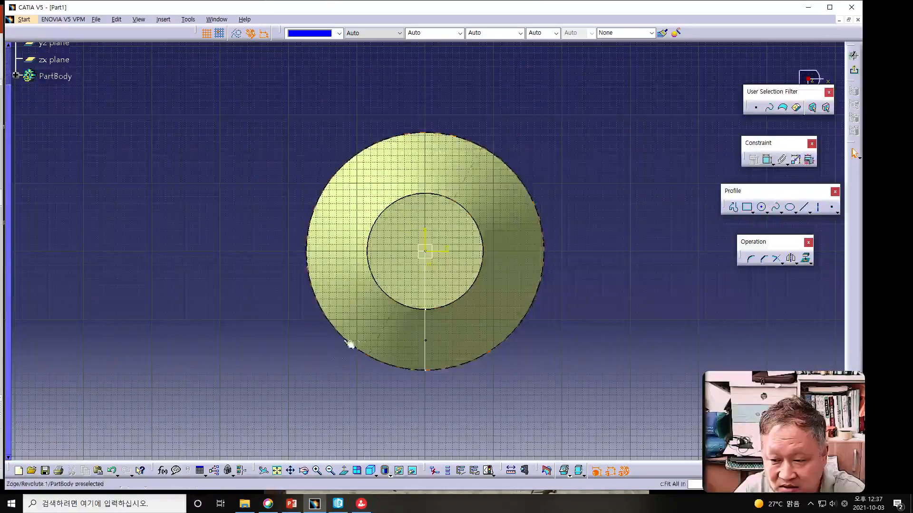
mouse_move(551, 369)
ctrl+middle_down()
mouse_move(529, 352)
mouse_move(546, 349)
mouse_move(525, 341)
ctrl+middle_up()
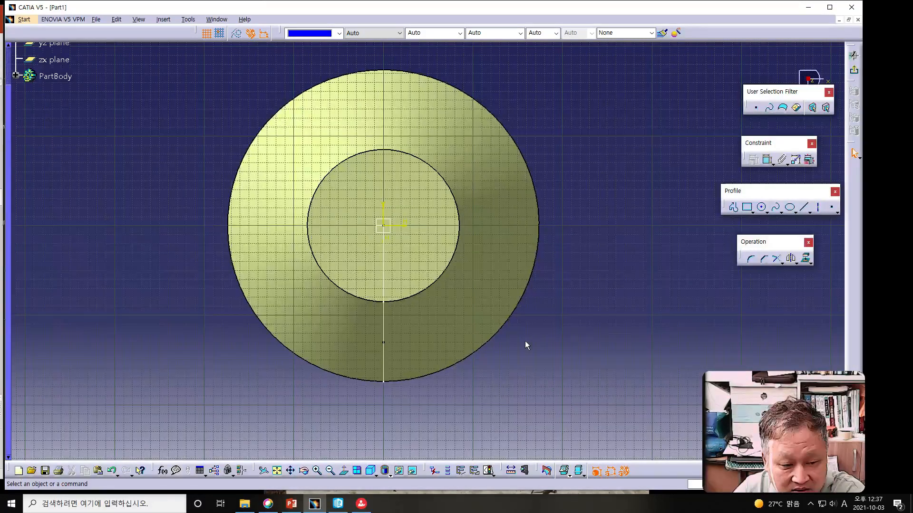
click(762, 207)
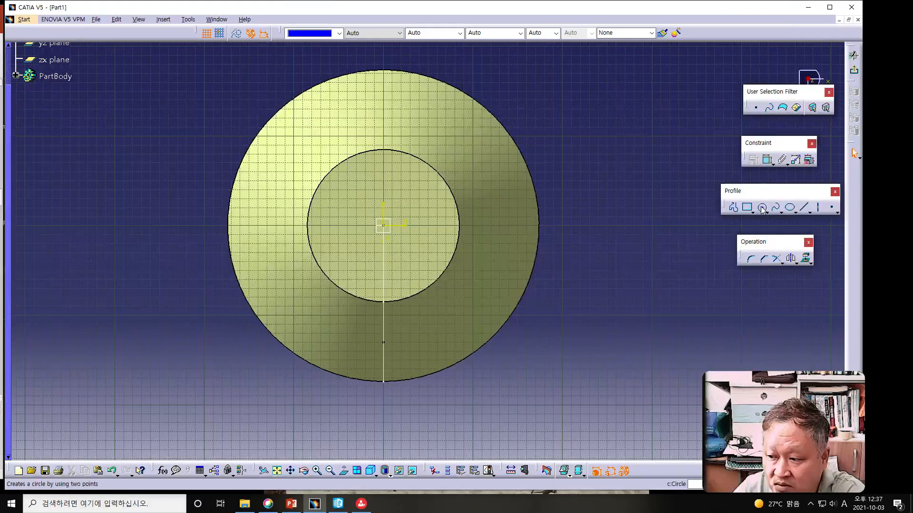
click(384, 225)
click(401, 243)
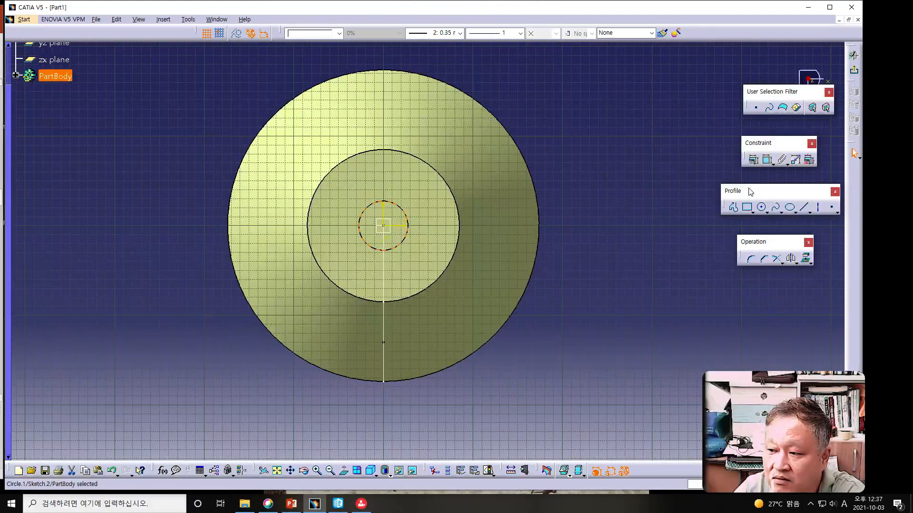
Step: Constrain the sketched circle's diameter to 35 mm and exit the sketch
click(767, 162)
click(543, 138)
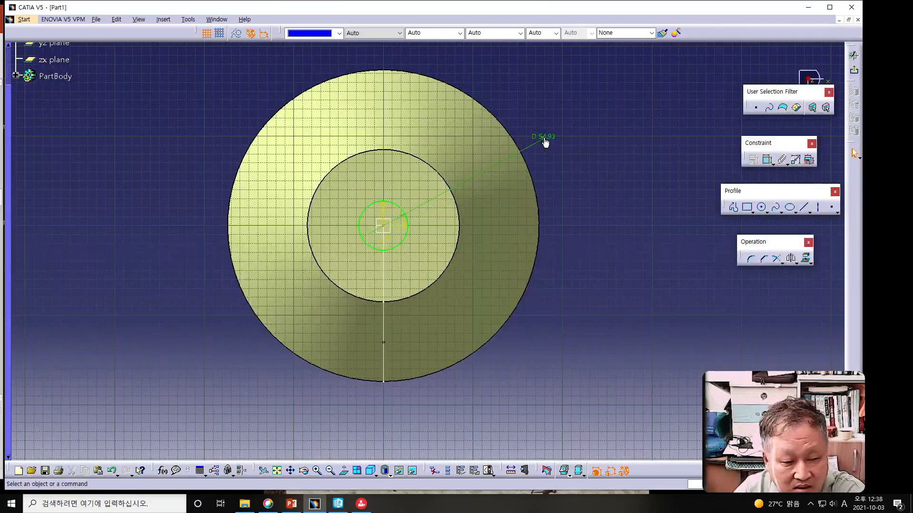
double_click(544, 137)
text(35mm)
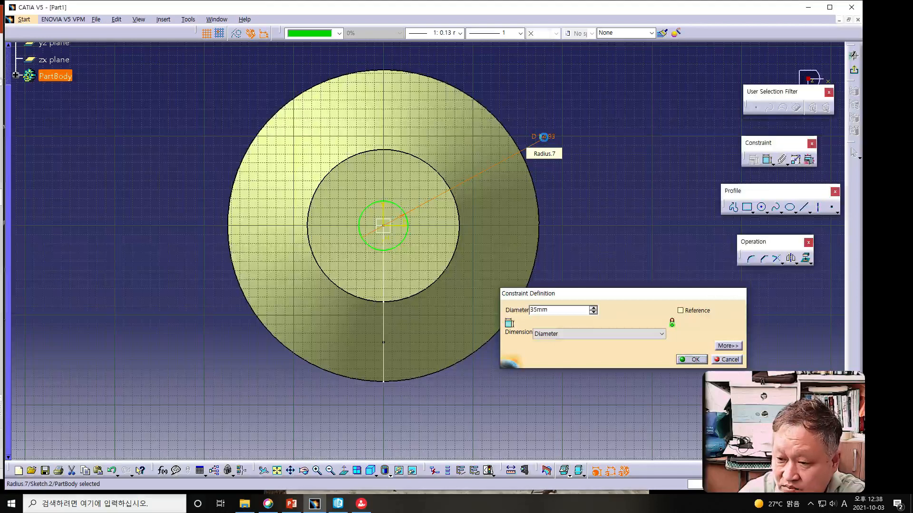
key(Return)
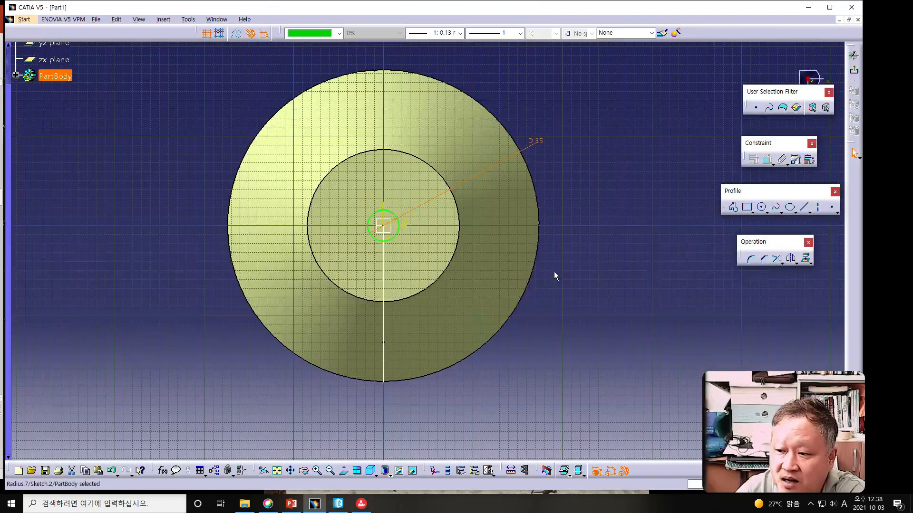
click(854, 71)
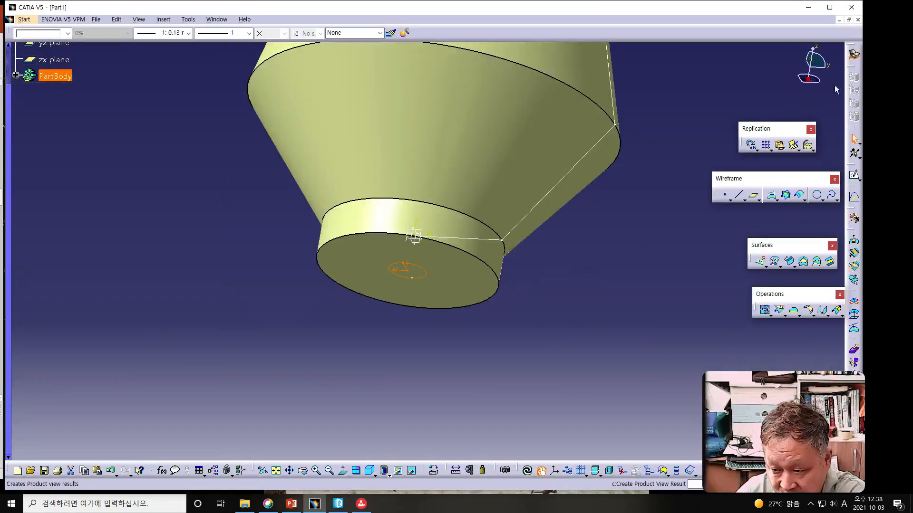
Step: Start an Extrude surface from the 35 mm circle sketch along the Z component, reversed to point downward
key(alt+Tab)
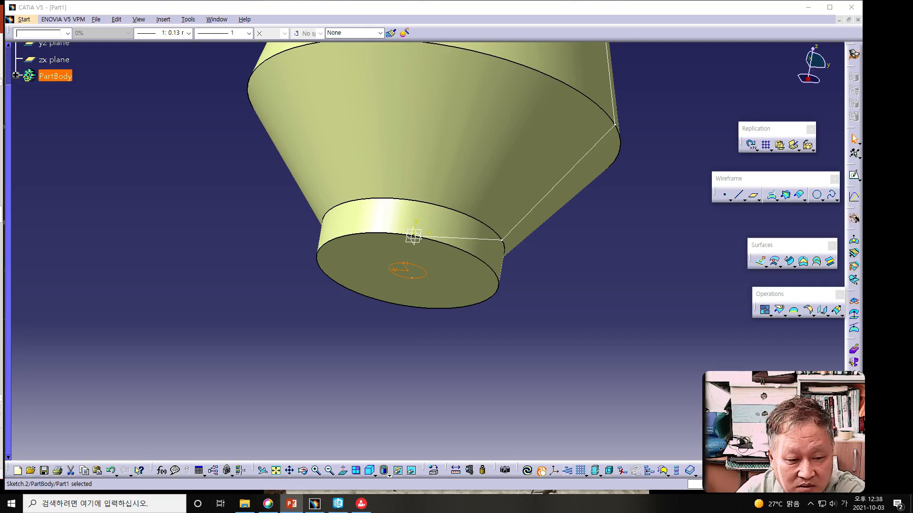
click(759, 265)
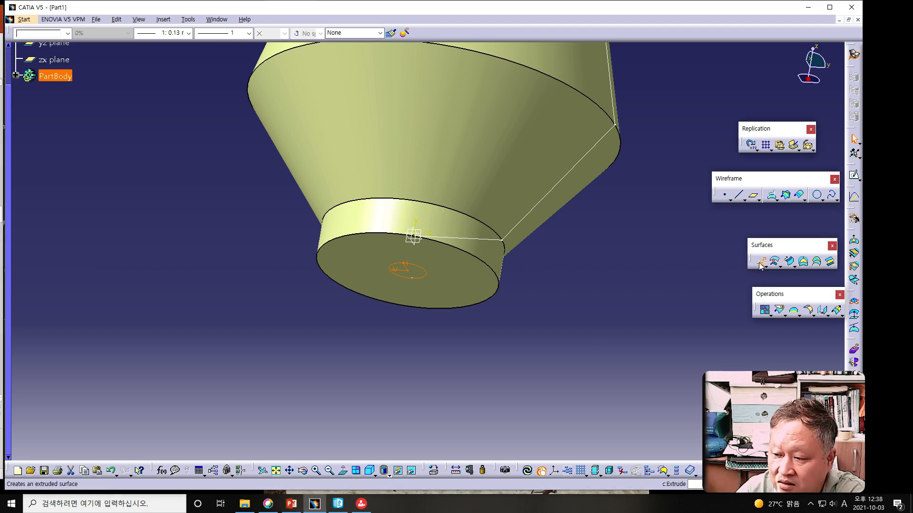
click(759, 266)
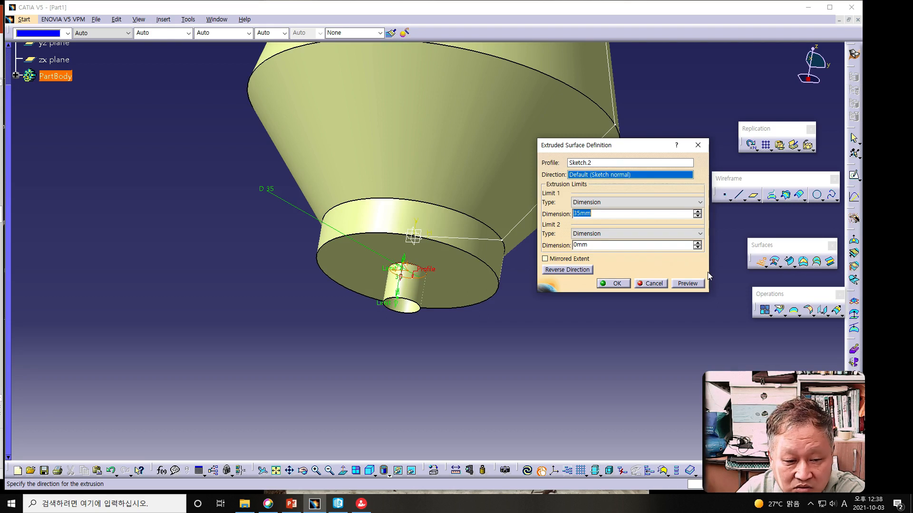
right_click(615, 175)
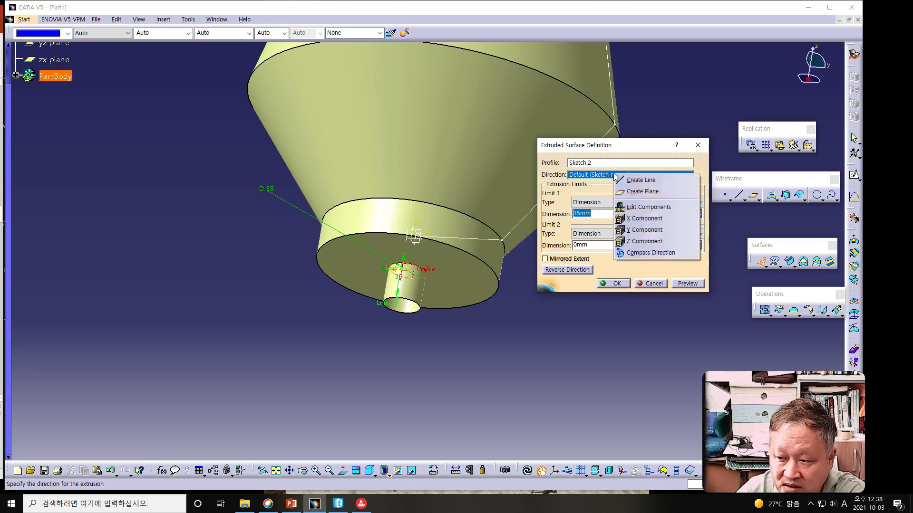
click(647, 241)
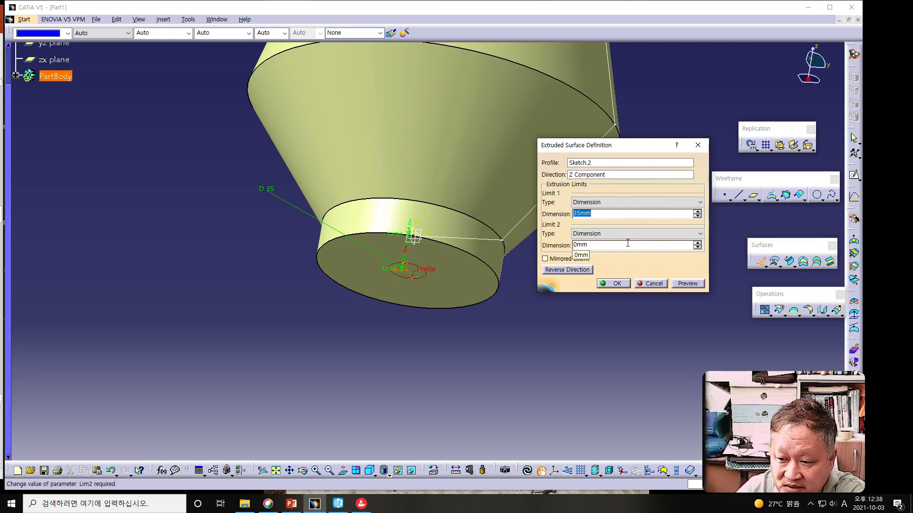
click(407, 255)
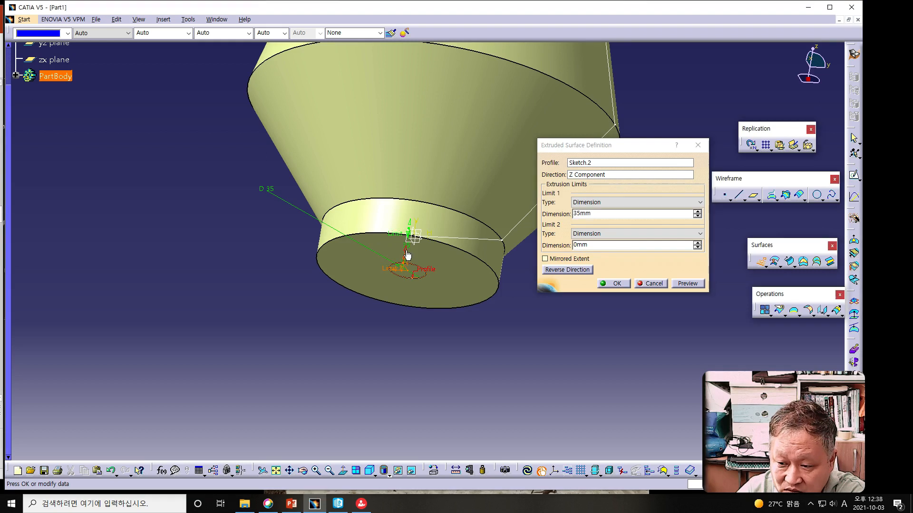
click(407, 256)
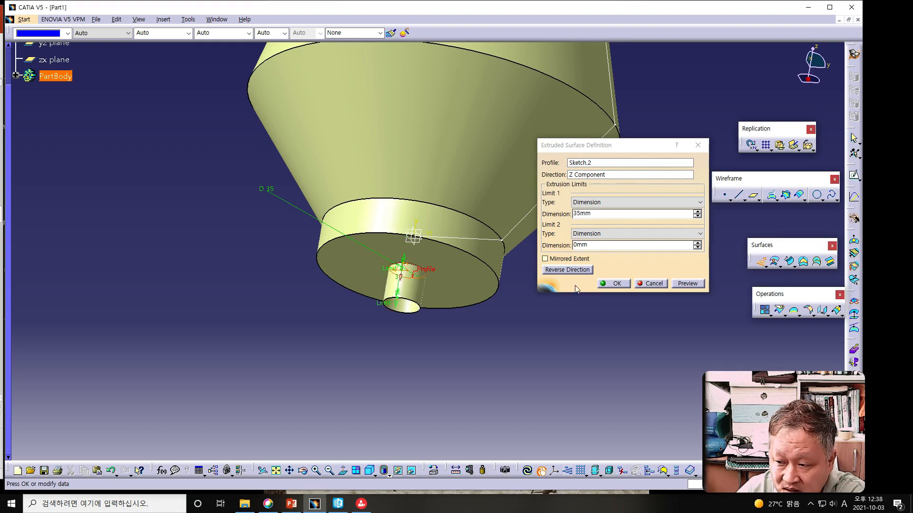
Step: Set the extrusion's Limit 1 dimension to 240 mm and create the stem surface
double_click(587, 214)
text(240)
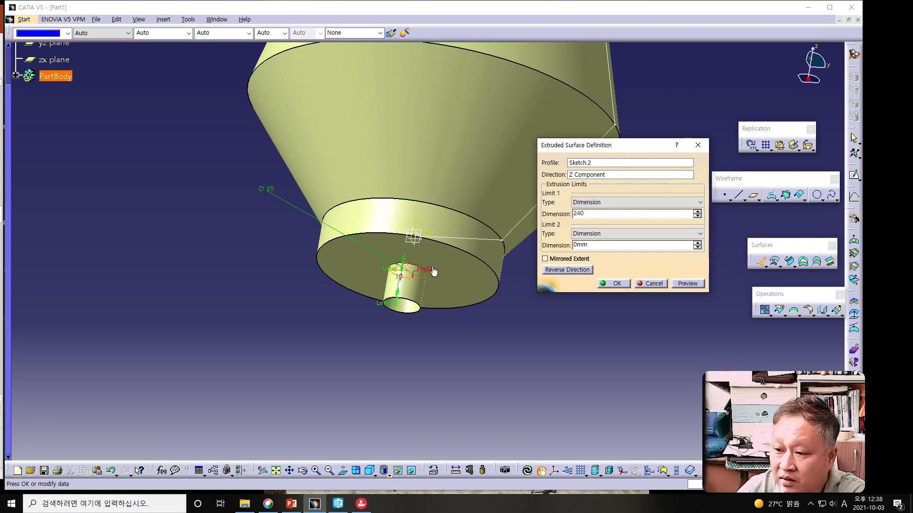
click(685, 284)
click(631, 284)
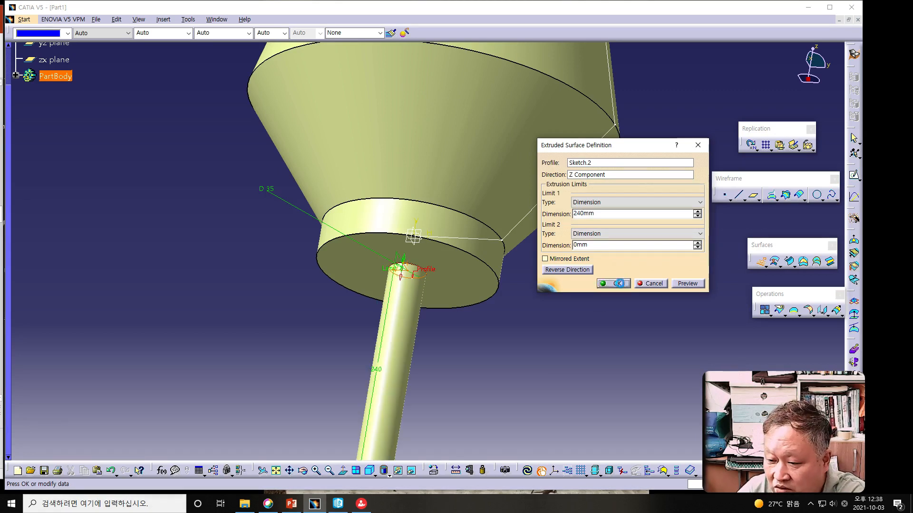
middle_drag(574, 339, 536, 372)
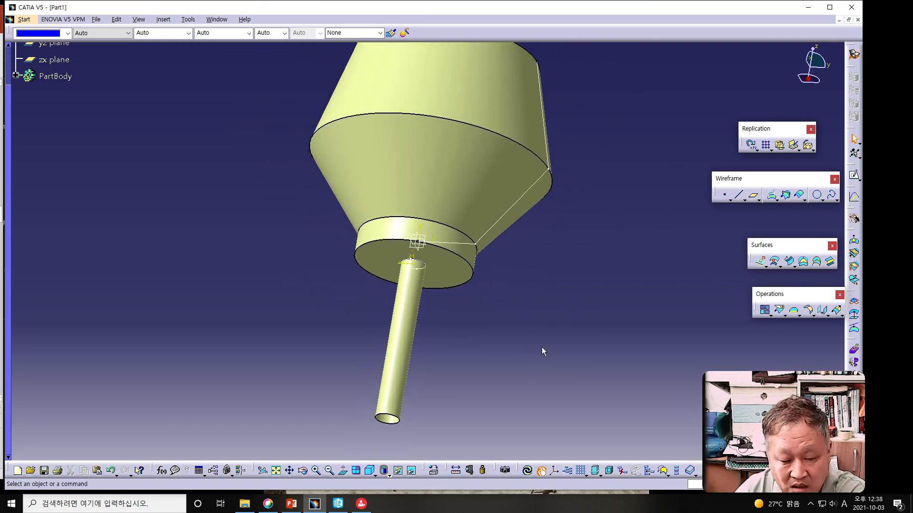
Step: Review the stem extrusion's definition and close it without changes
key(alt+Tab)
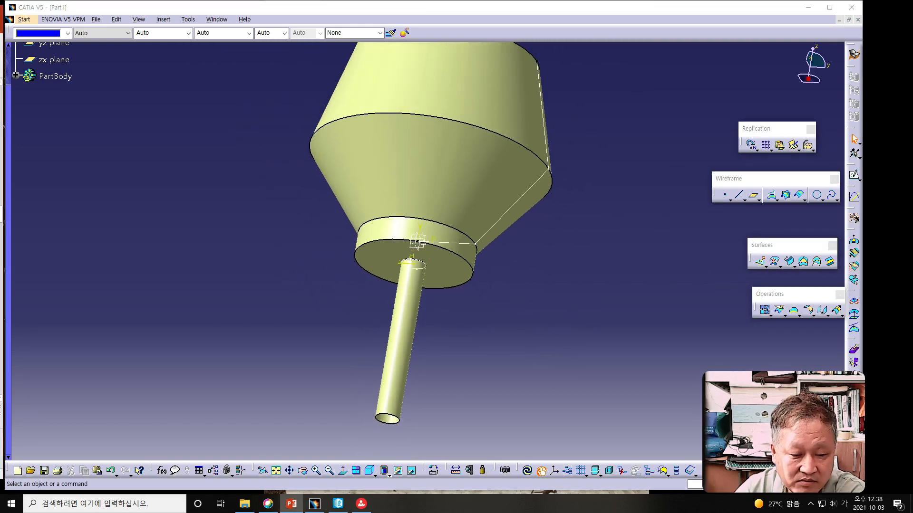
double_click(399, 338)
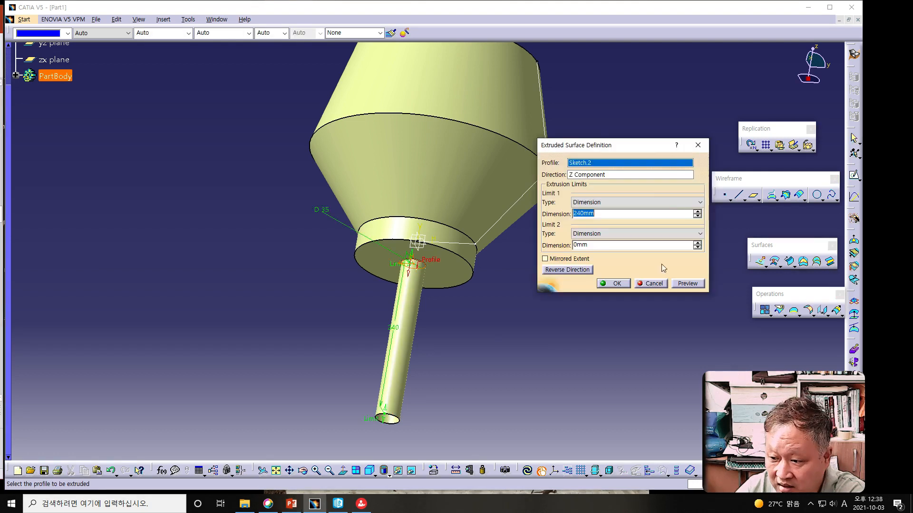
click(623, 285)
key(alt+Tab)
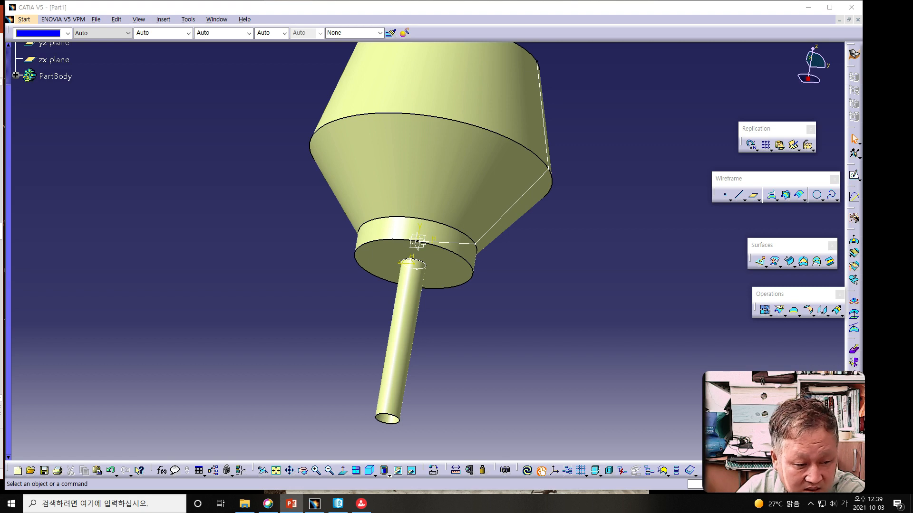
Step: Start a plane offset from the xy plane, with its direction reversed to point down along the stem
click(754, 197)
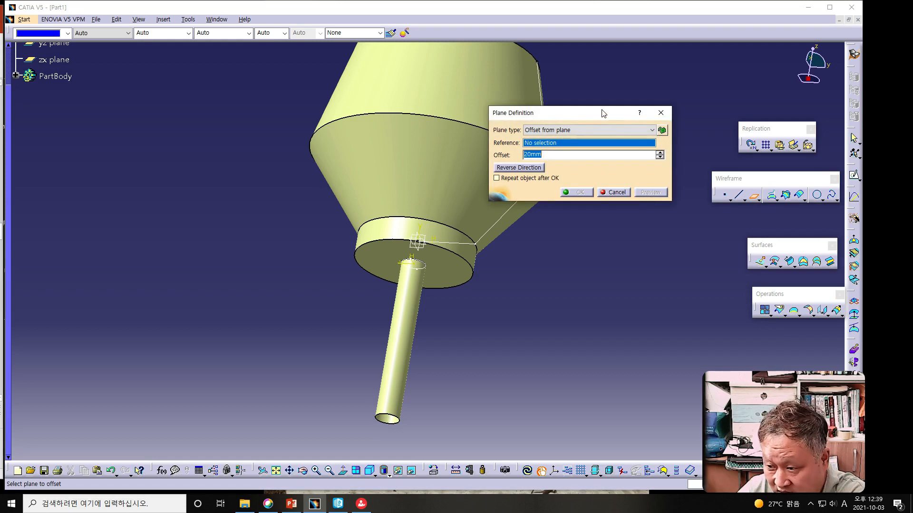
drag(600, 118, 648, 220)
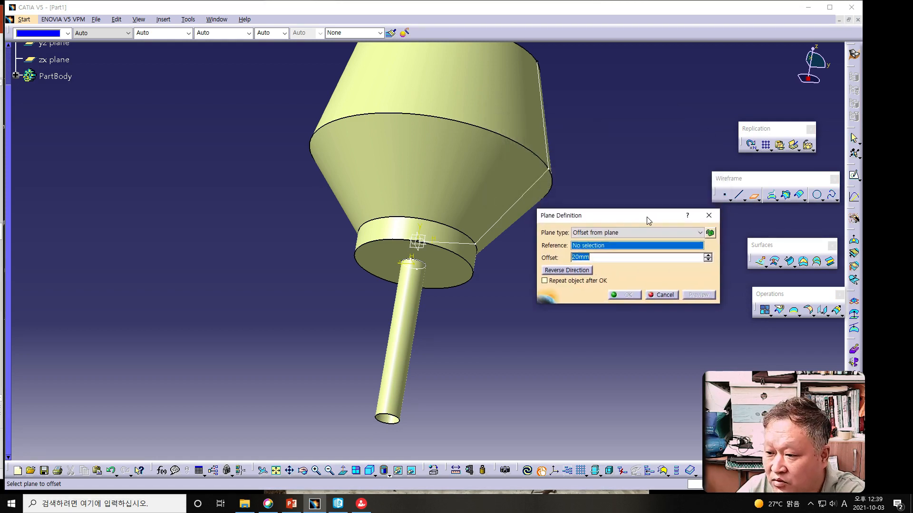
right_click(627, 246)
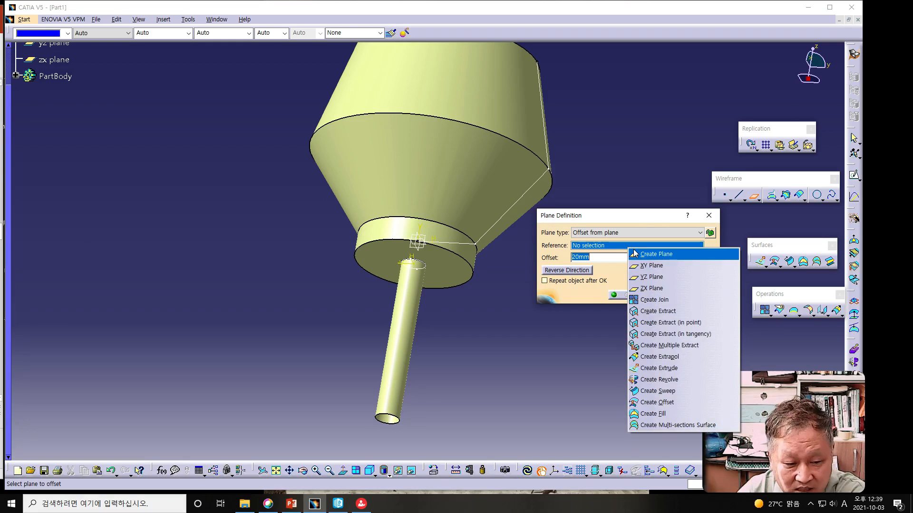
click(658, 266)
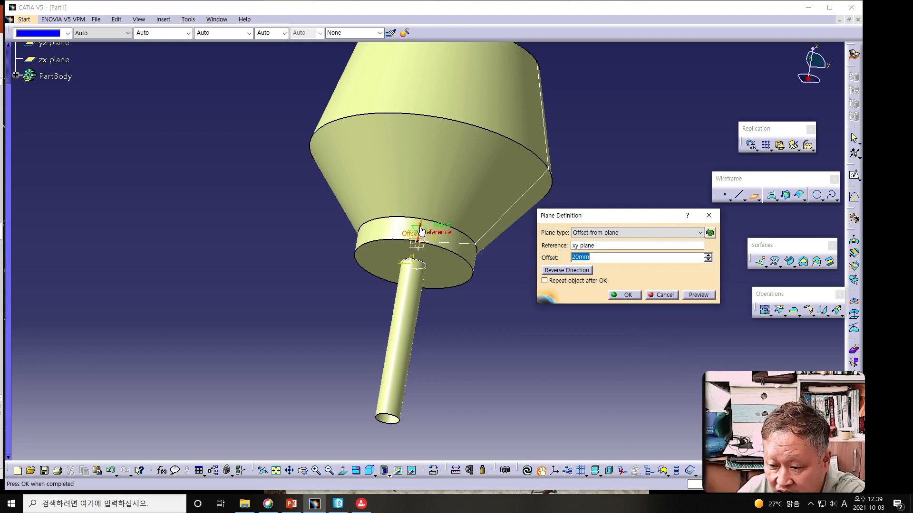
click(421, 231)
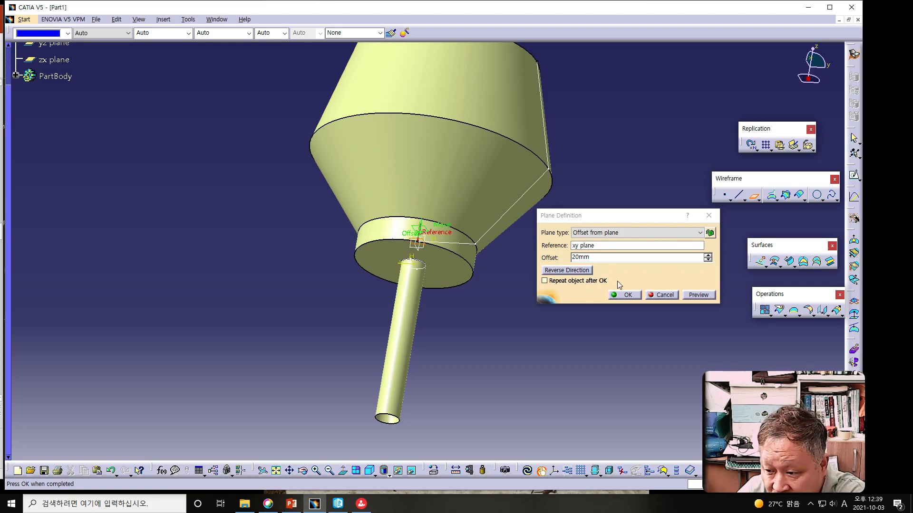
click(559, 271)
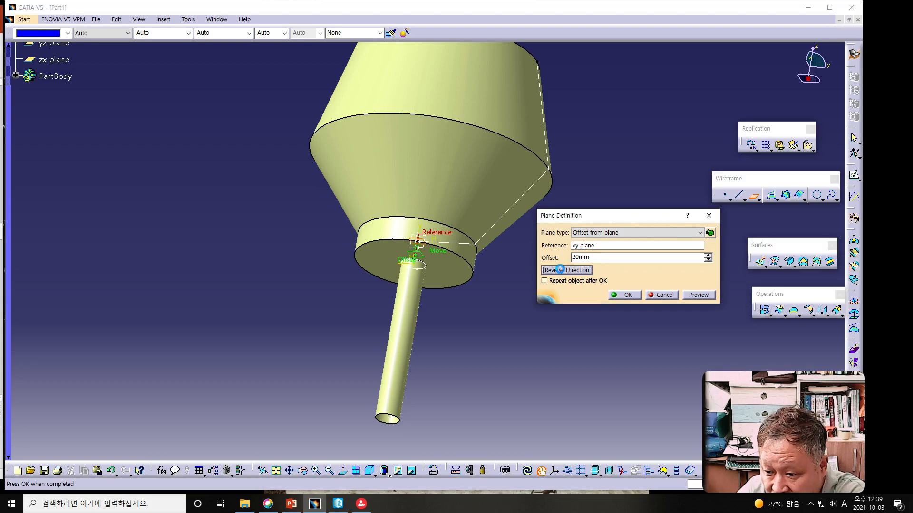
Step: Set the plane's offset to 300 mm, preview it below the stem's end and create it
double_click(608, 257)
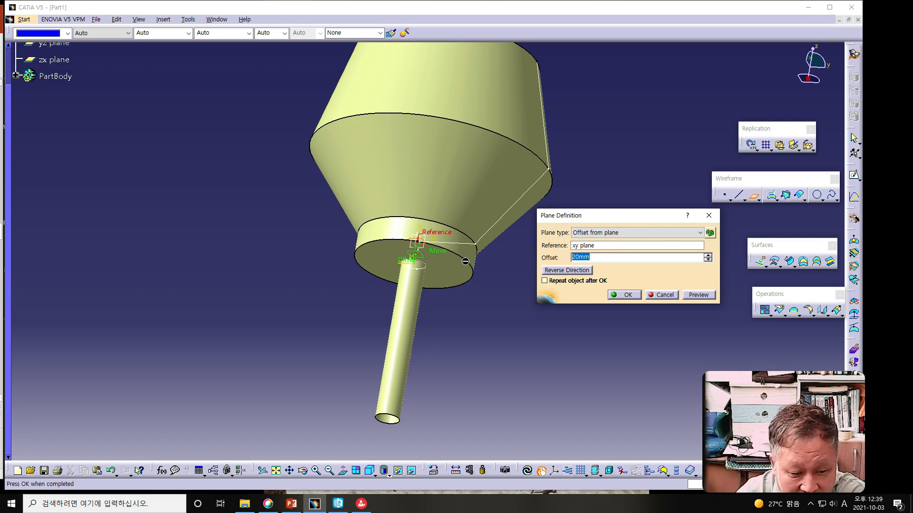
text(300)
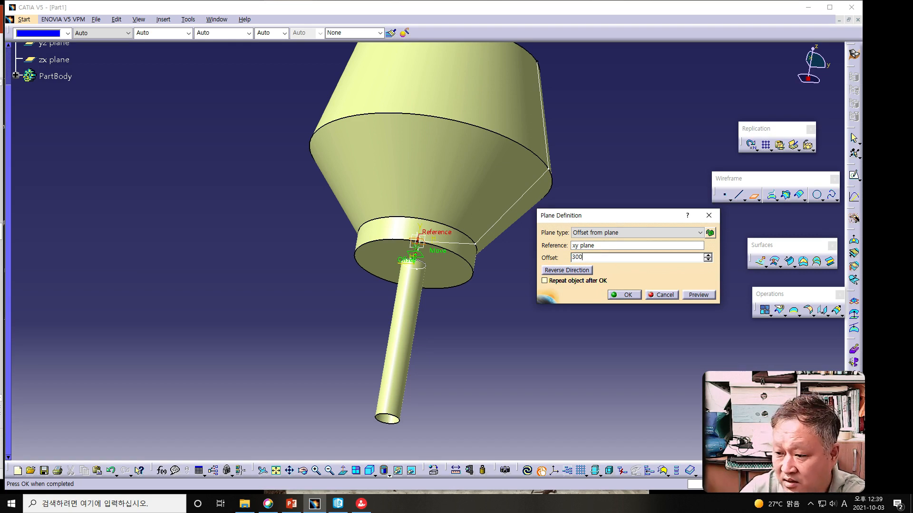
click(701, 296)
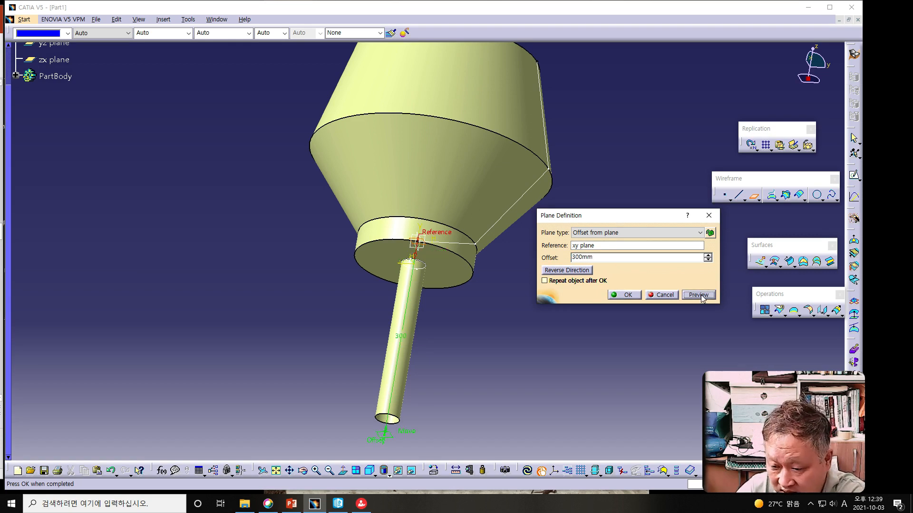
middle_drag(454, 399, 436, 360)
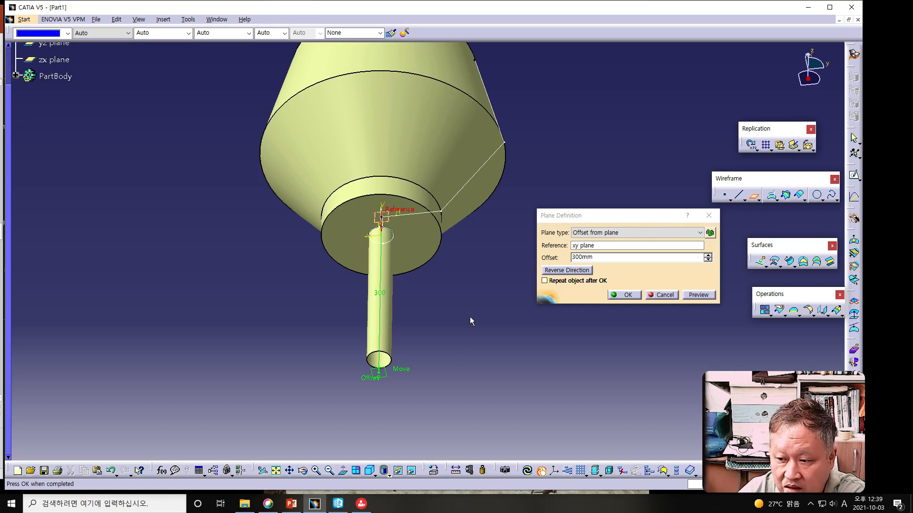
middle_drag(469, 320, 438, 341)
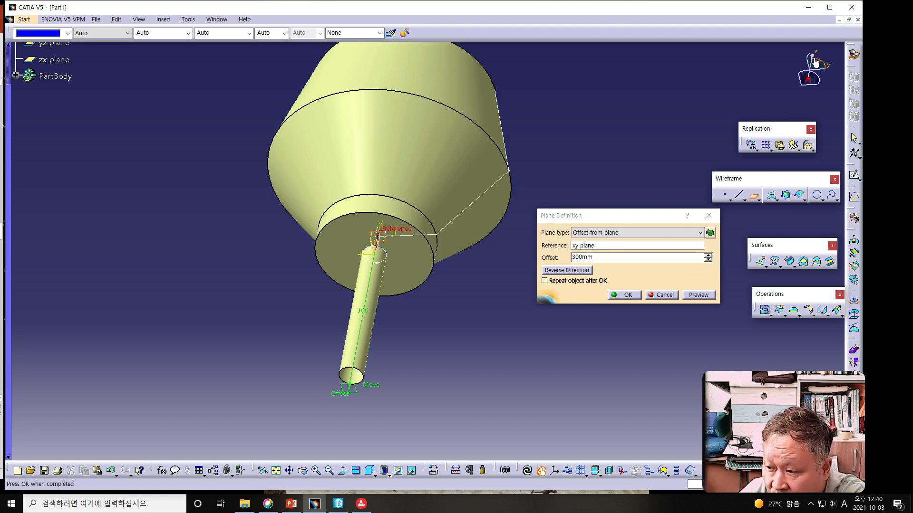
middle_drag(434, 378, 463, 409)
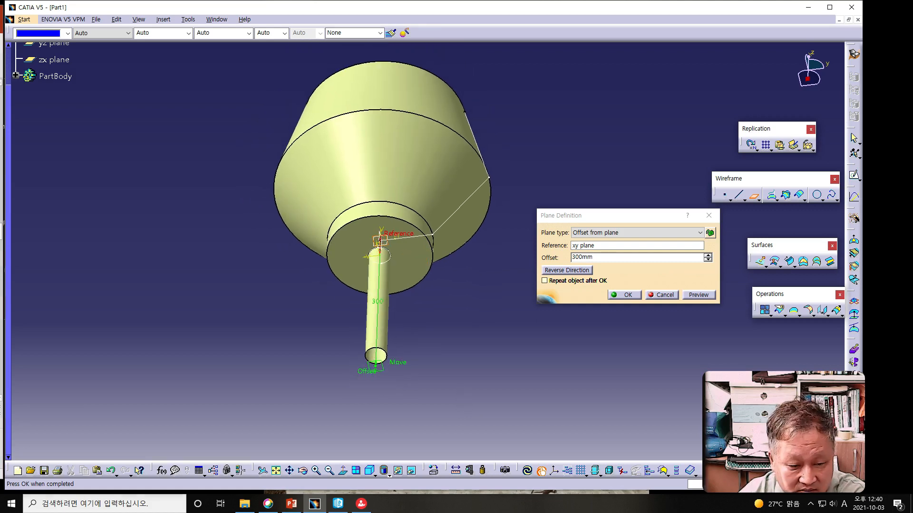
key(alt+Tab)
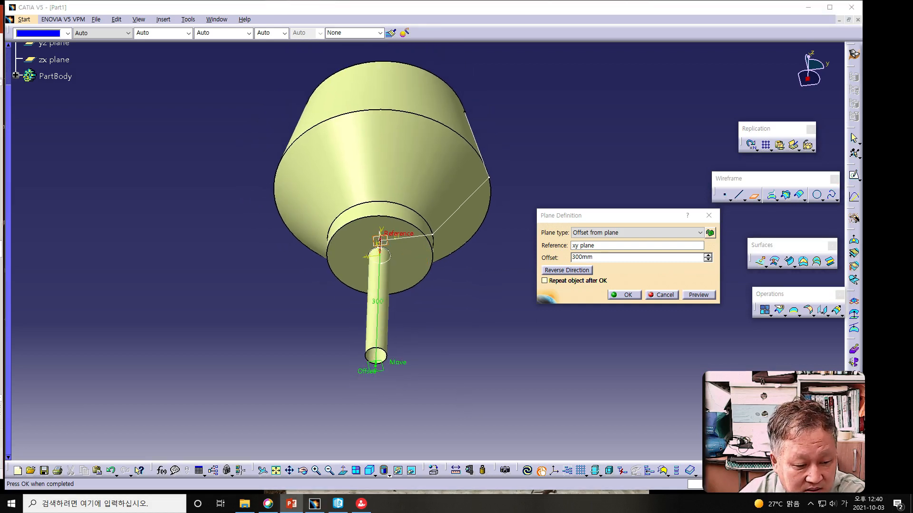
click(619, 297)
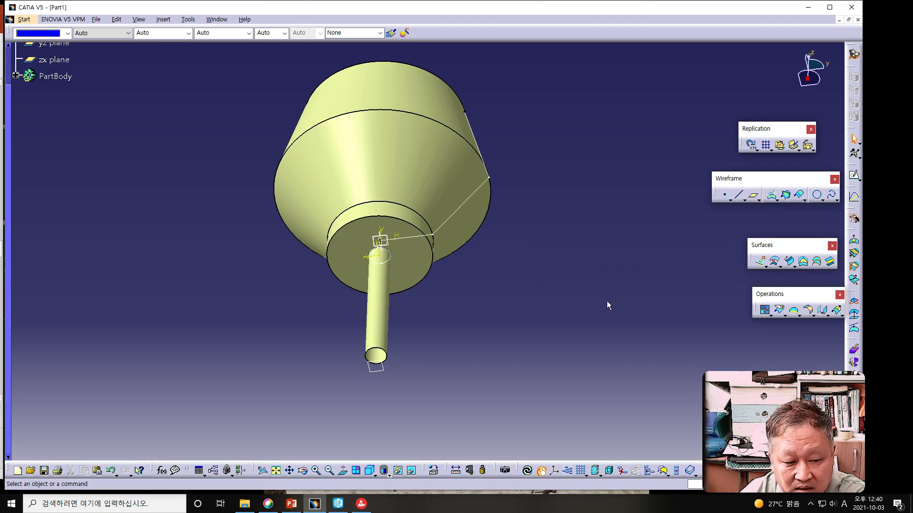
Step: Open a sketch on the new offset plane and draw a circle about 467 mm in diameter centred on the origin
click(379, 370)
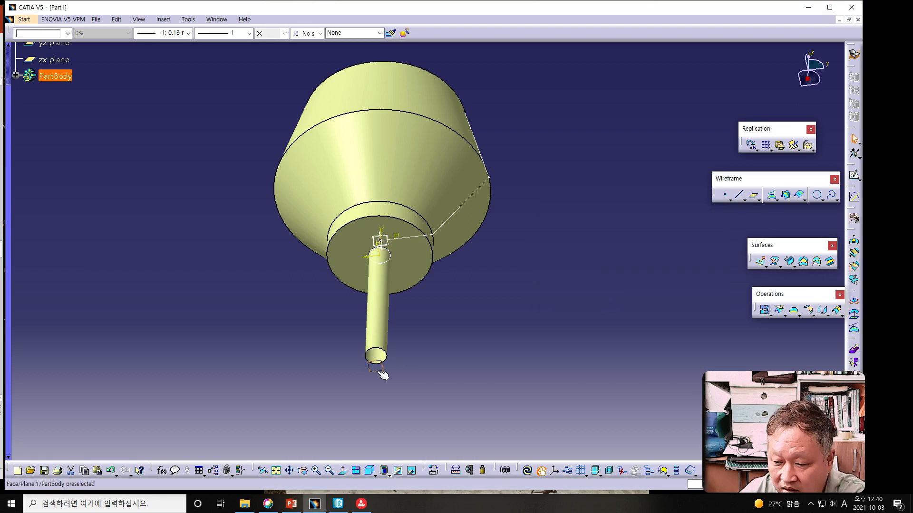
click(854, 176)
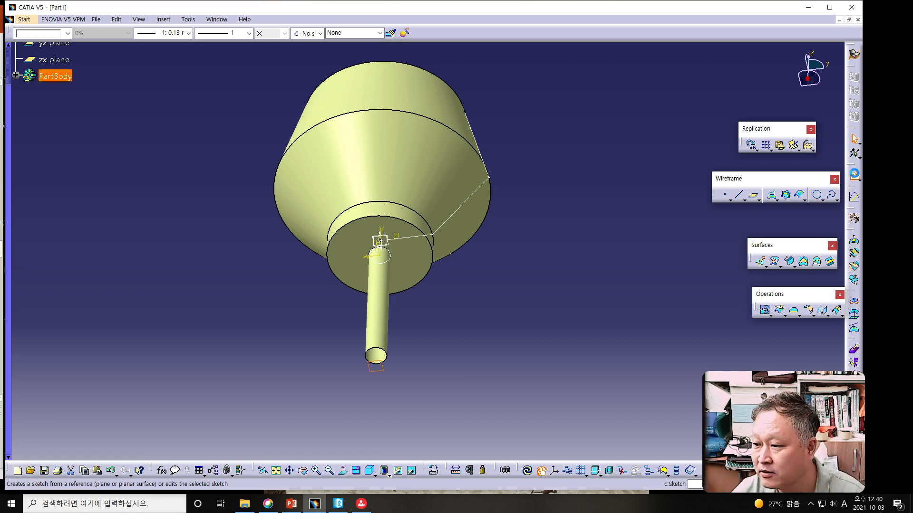
middle_drag(469, 316, 590, 223)
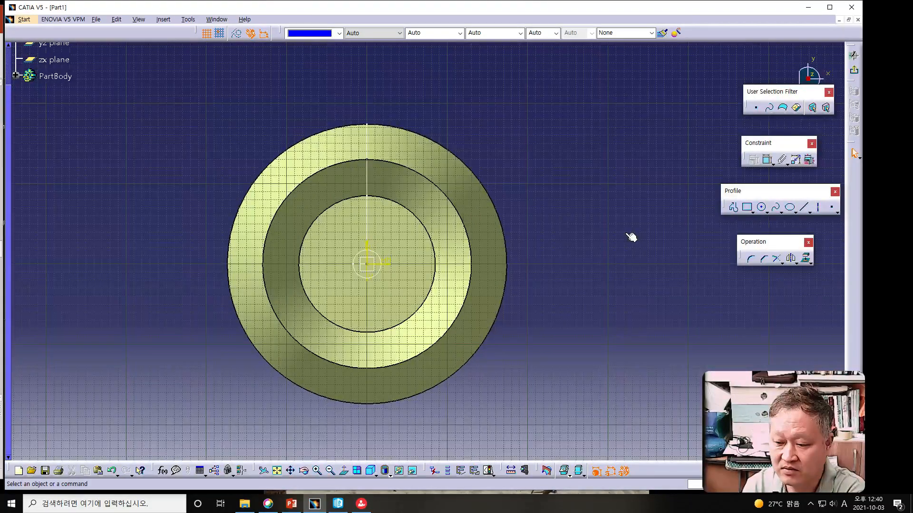
click(762, 209)
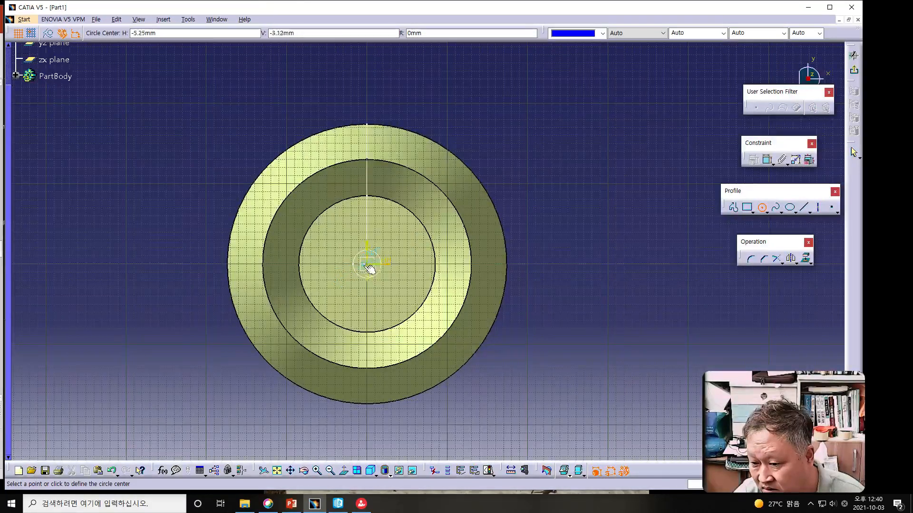
click(372, 267)
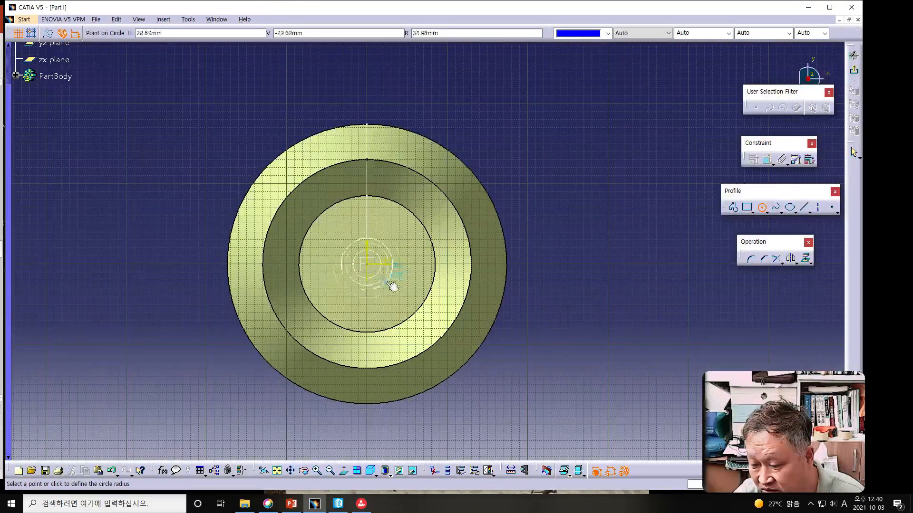
click(544, 332)
Step: Constrain the sketched circle's diameter to 270 mm
click(766, 159)
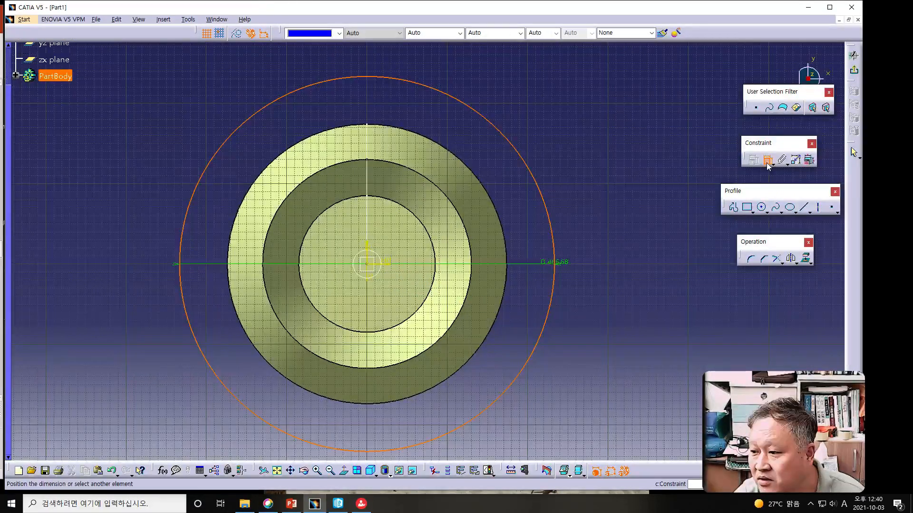
click(599, 121)
double_click(593, 117)
text(270mm)
key(Return)
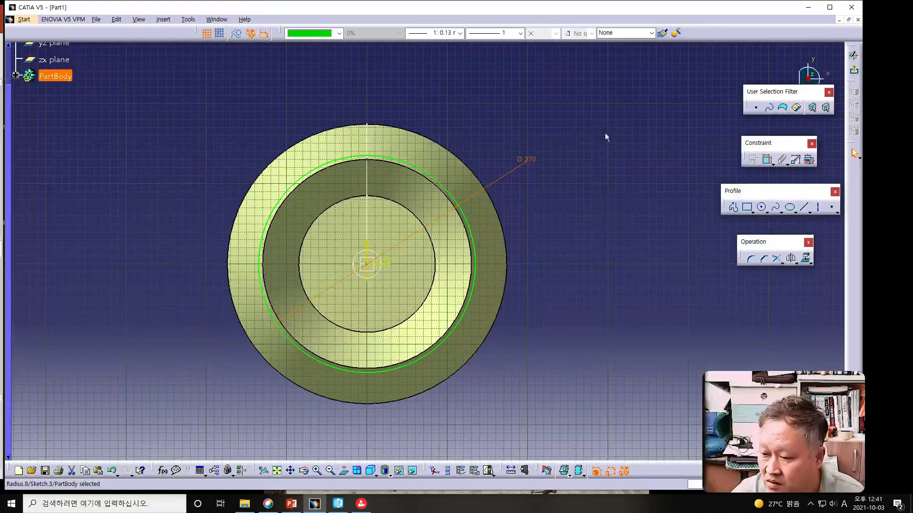
click(593, 262)
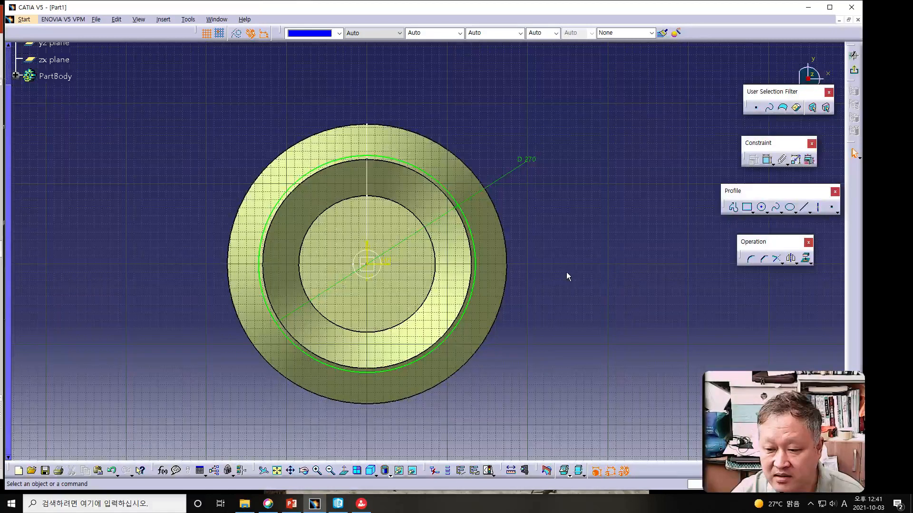
mouse_move(540, 262)
middle_down()
mouse_move(318, 277)
mouse_move(452, 147)
mouse_move(509, 118)
mouse_move(550, 110)
mouse_move(568, 121)
mouse_move(536, 149)
mouse_move(516, 200)
mouse_move(279, 197)
mouse_move(332, 196)
mouse_move(424, 102)
mouse_move(452, 95)
mouse_move(510, 107)
mouse_move(525, 124)
mouse_move(495, 153)
mouse_move(470, 257)
mouse_move(475, 147)
mouse_move(497, 110)
mouse_move(514, 170)
mouse_move(424, 263)
mouse_move(415, 209)
mouse_move(443, 129)
mouse_move(485, 141)
mouse_move(401, 228)
mouse_move(388, 258)
mouse_move(405, 266)
mouse_move(458, 200)
mouse_move(461, 139)
mouse_move(433, 140)
middle_up()
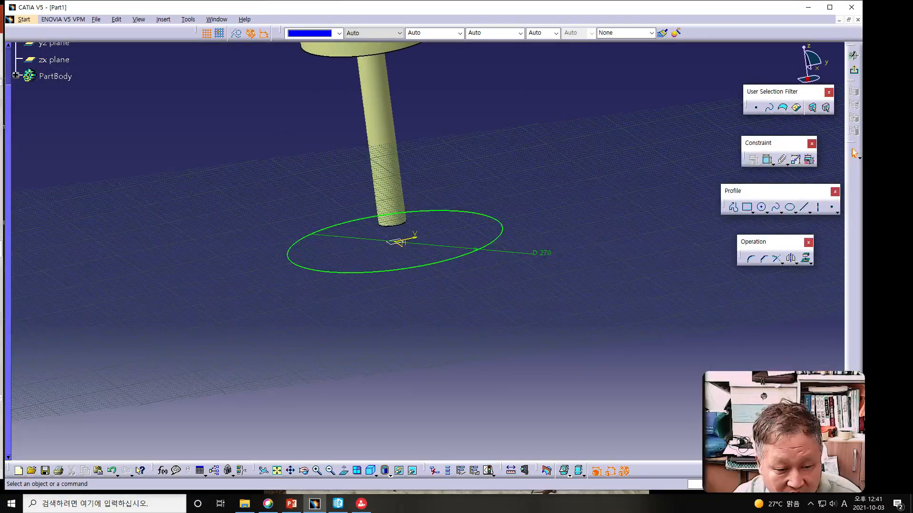
key(alt+Tab)
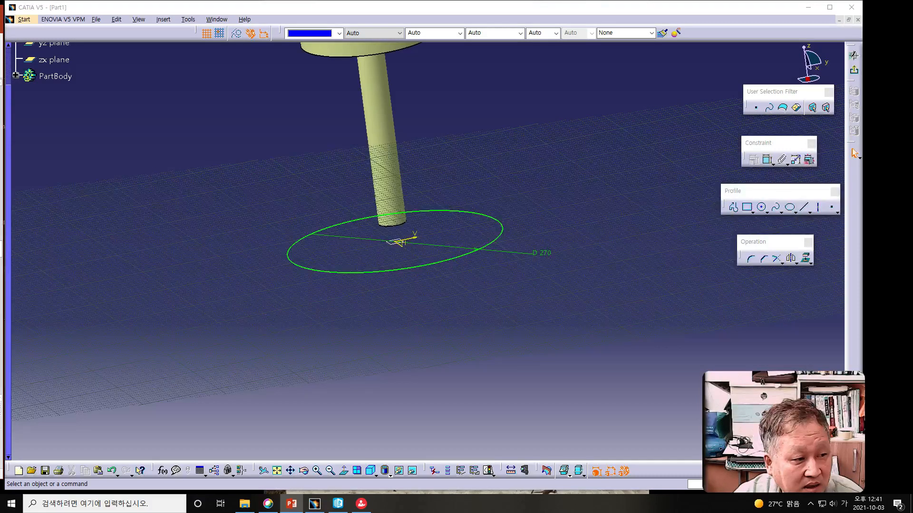
middle_drag(199, 292, 100, 240)
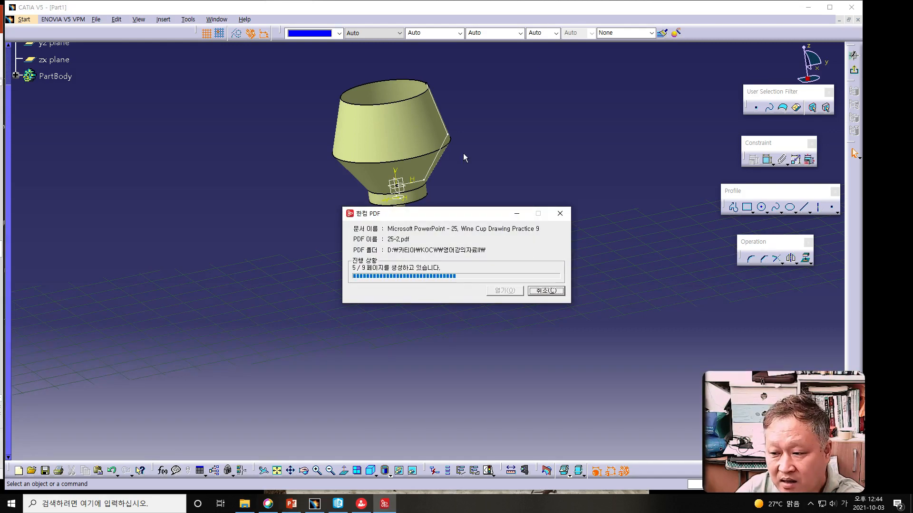
drag(465, 217, 0, 218)
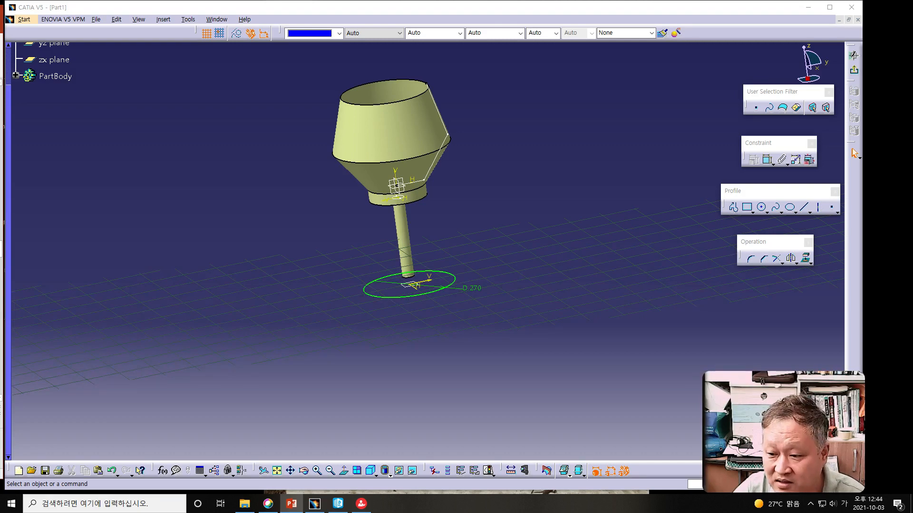
Step: Exit the sketch and start a Multi-Sections Surface with the 270 mm circle as its first section
click(853, 71)
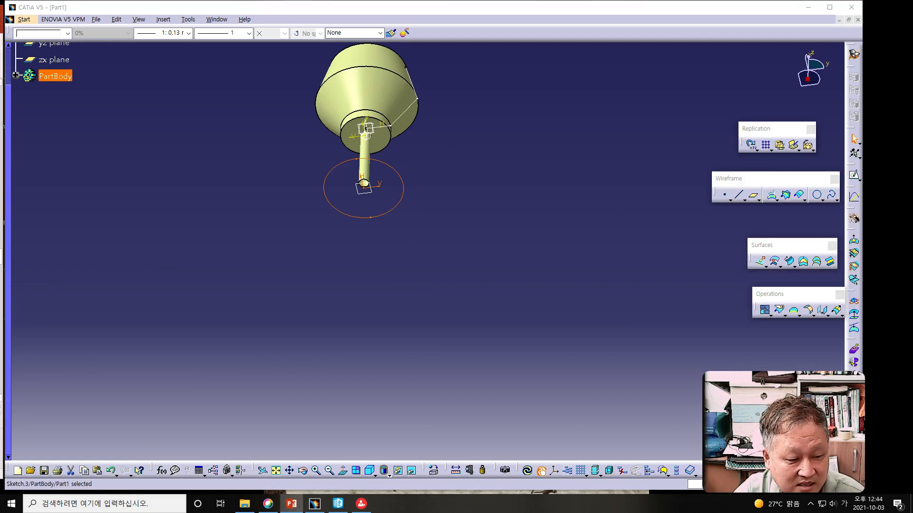
mouse_move(387, 213)
middle_down()
mouse_move(355, 354)
mouse_move(350, 341)
middle_up()
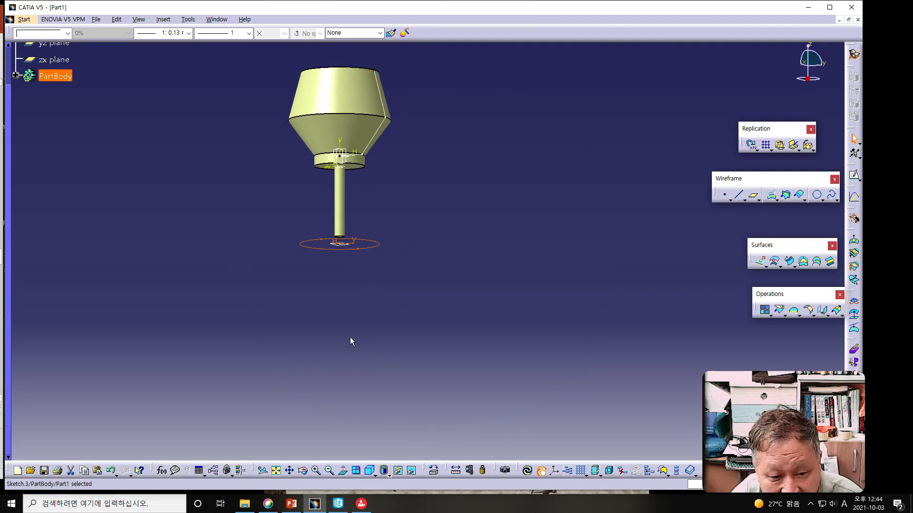
click(818, 263)
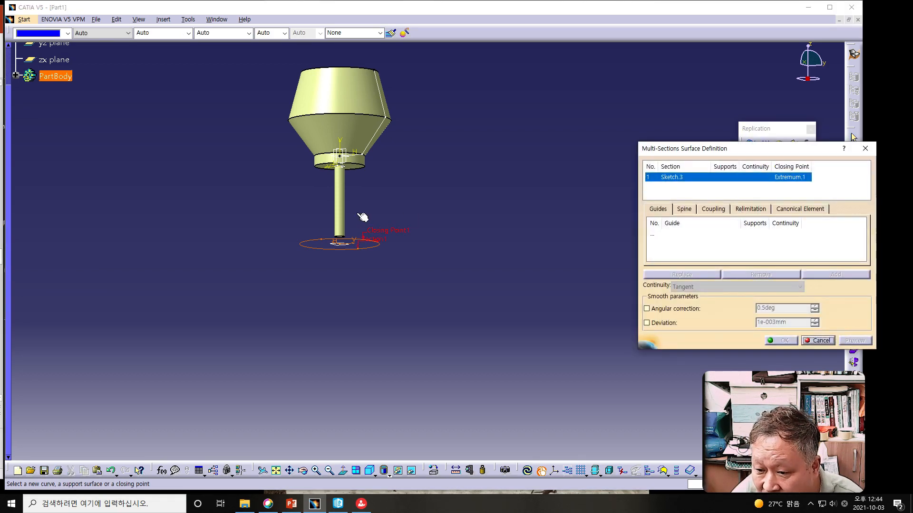
Step: Add the stem's bottom circular edge as the second section of the multi-sections surface
click(340, 237)
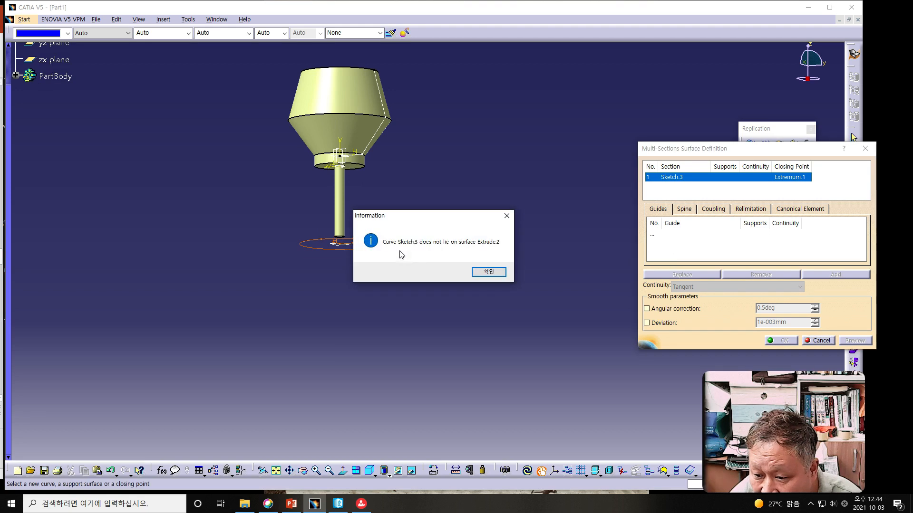
click(481, 271)
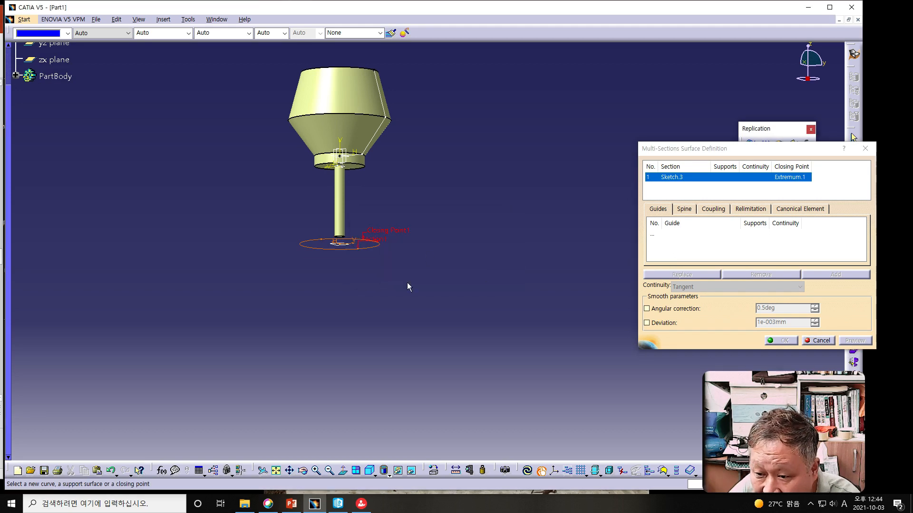
mouse_move(416, 287)
middle_down()
mouse_move(309, 264)
mouse_move(333, 283)
mouse_move(340, 273)
mouse_move(339, 305)
middle_up()
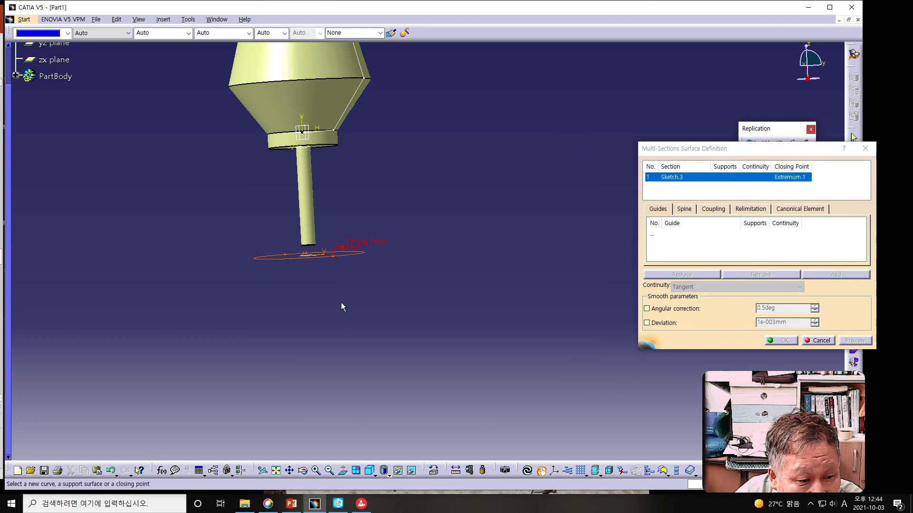
middle_drag(345, 279, 272, 202)
click(225, 194)
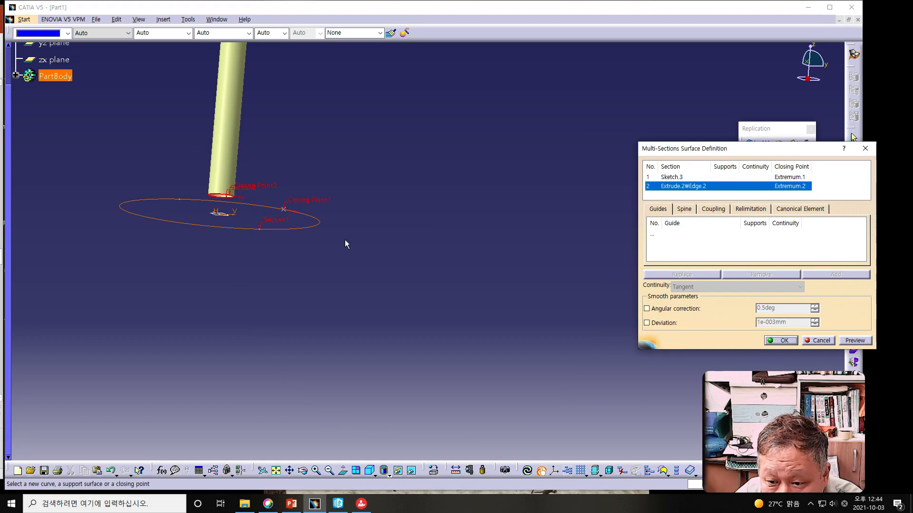
mouse_move(326, 238)
middle_down()
mouse_move(296, 270)
mouse_move(296, 316)
mouse_move(240, 302)
middle_up()
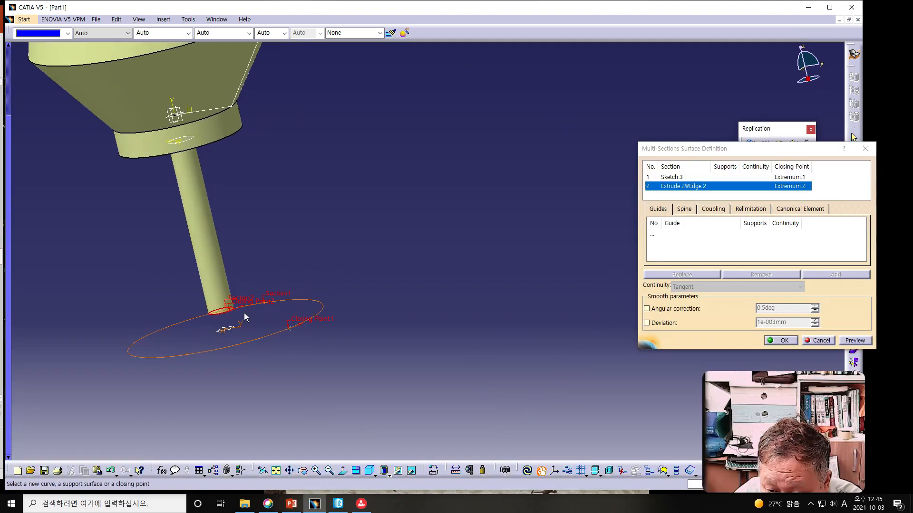
middle_drag(304, 341, 268, 298)
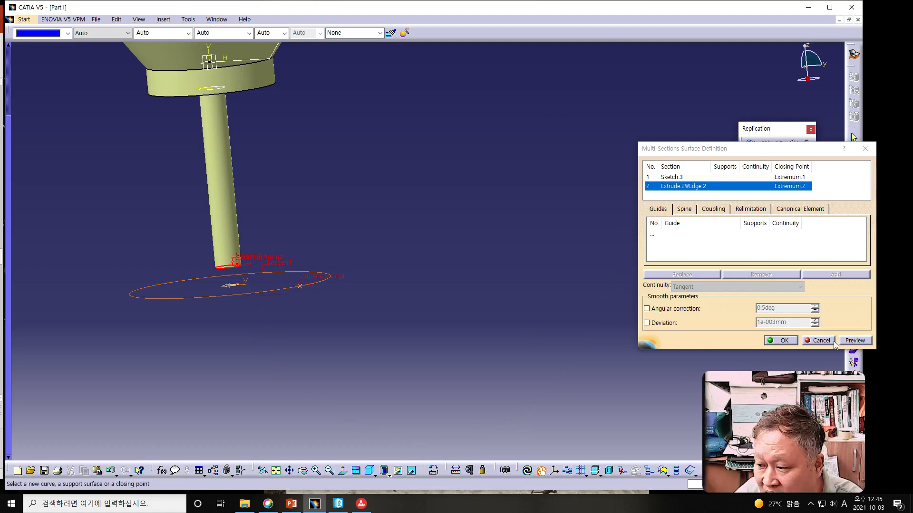
Step: Preview and create the multi-sections foot surface between the 270 mm circle and the stem's bottom edge
click(858, 341)
middle_drag(287, 329, 250, 298)
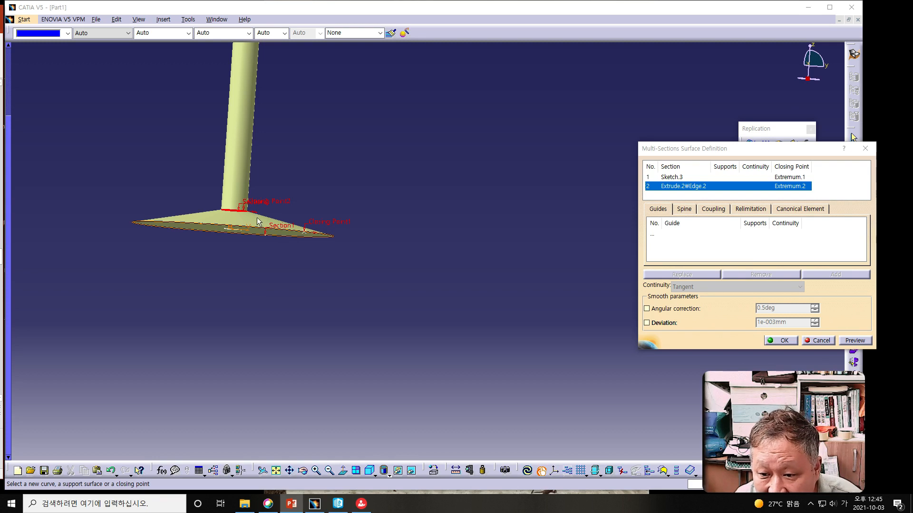
click(778, 341)
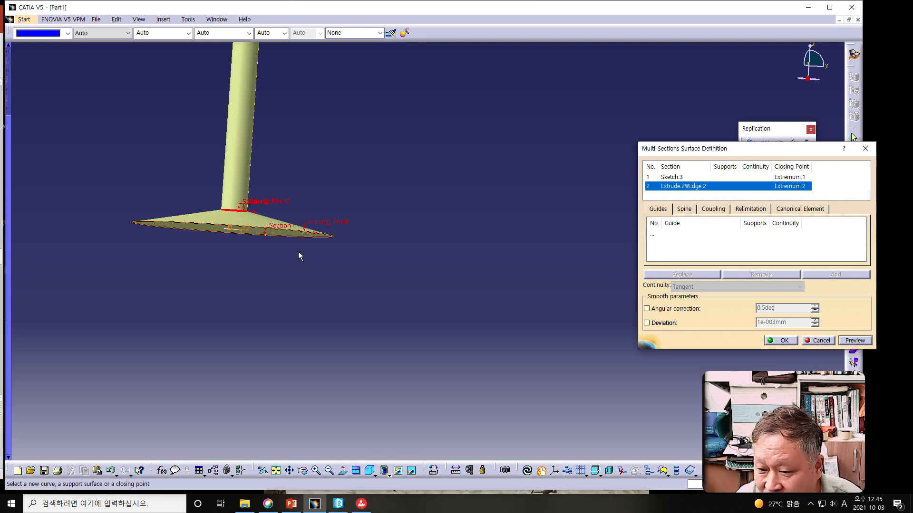
click(787, 339)
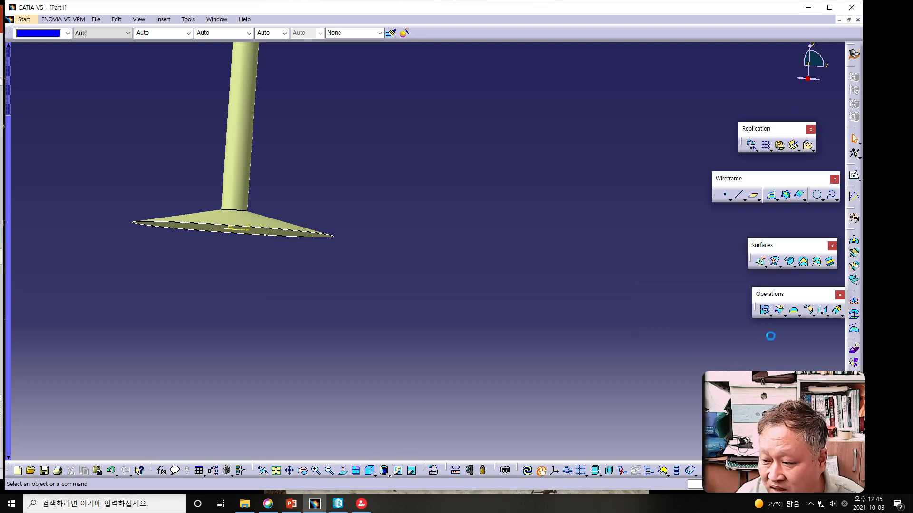
Step: Fill the open underside of the foot with a Fill surface bounded by the 270 mm circle sketch
middle_drag(393, 299, 305, 249)
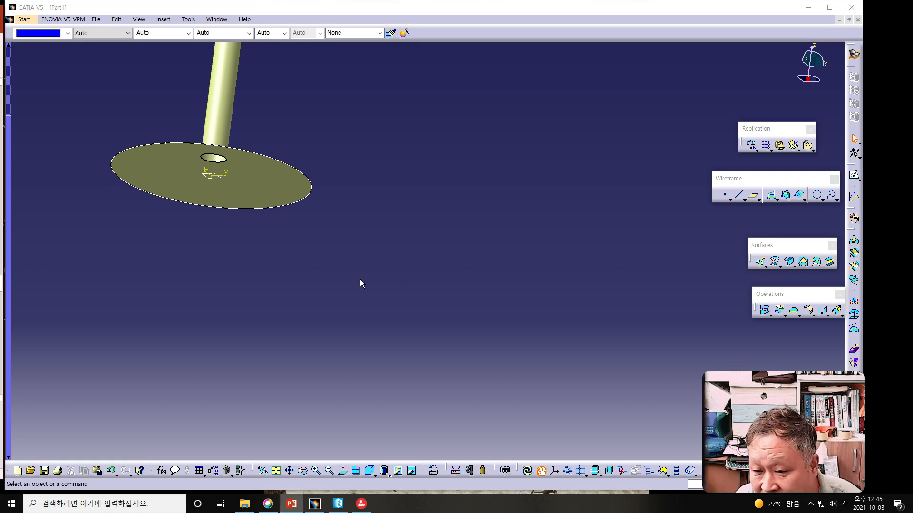
middle_drag(244, 221, 291, 272)
middle_drag(470, 243, 447, 215)
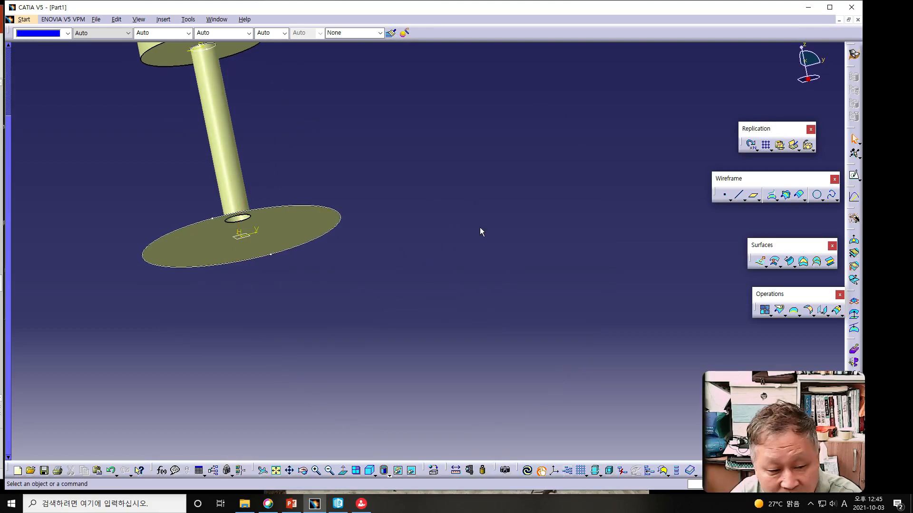
click(804, 263)
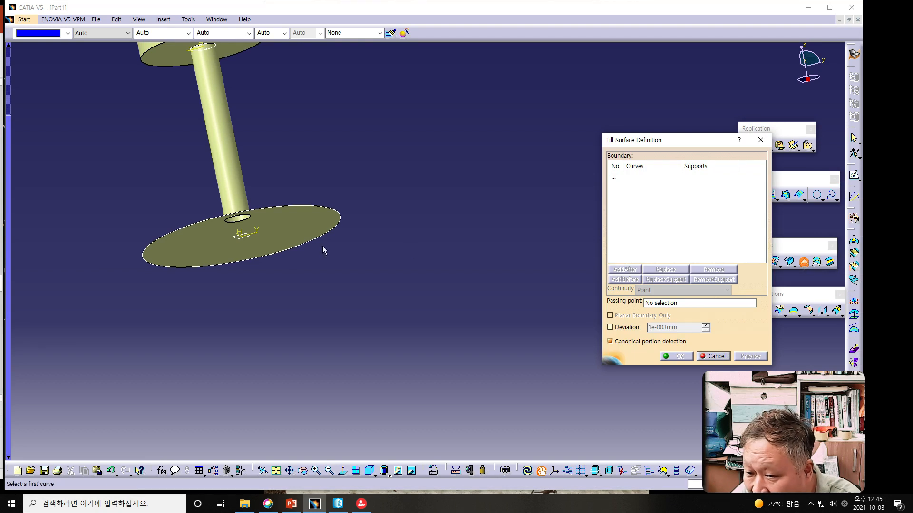
click(280, 208)
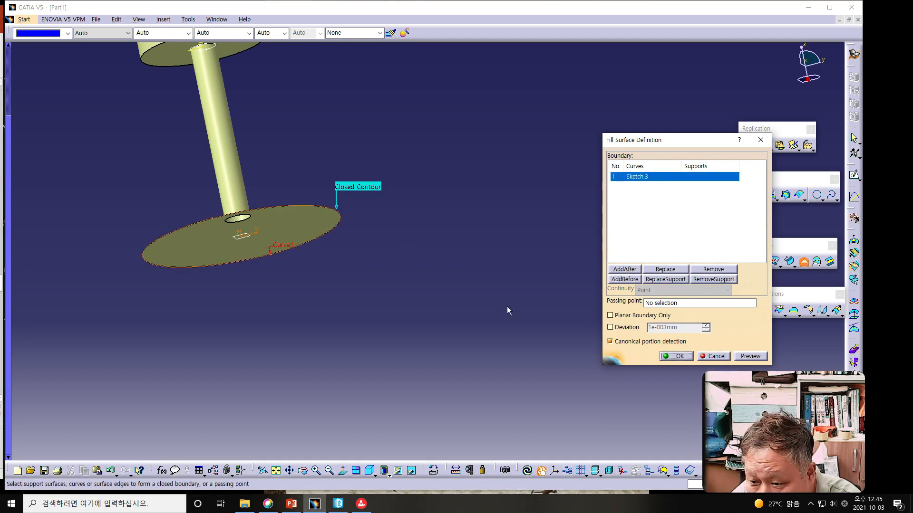
click(669, 356)
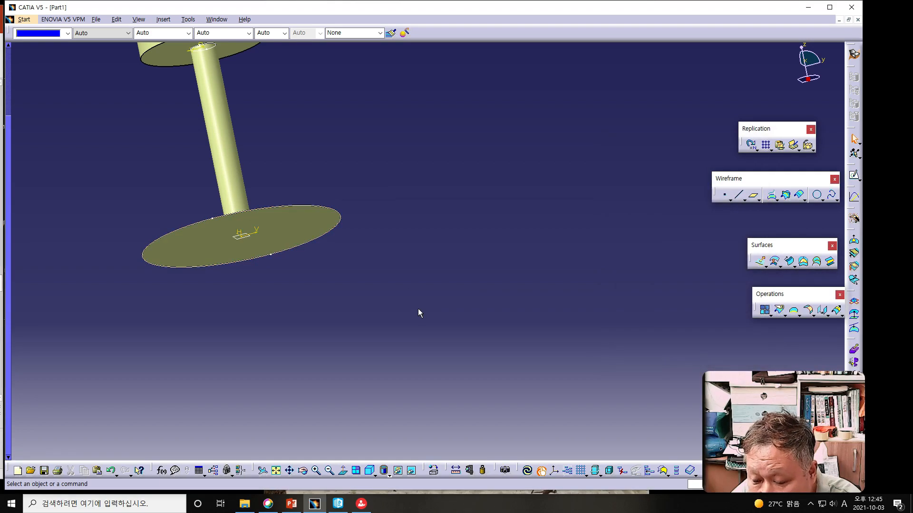
Step: Switch to the Part Design workbench with the complete wine cup in view
middle_drag(383, 292, 386, 272)
middle_drag(424, 295, 382, 327)
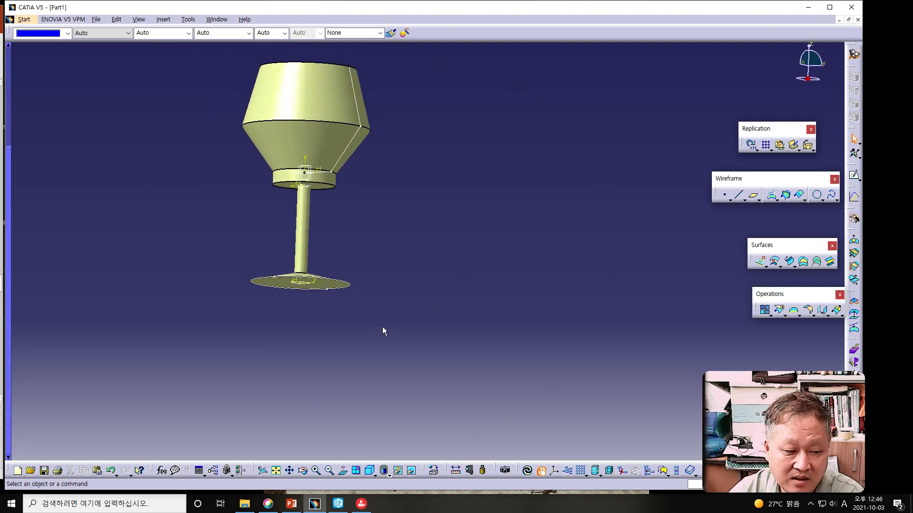
key(alt+Tab)
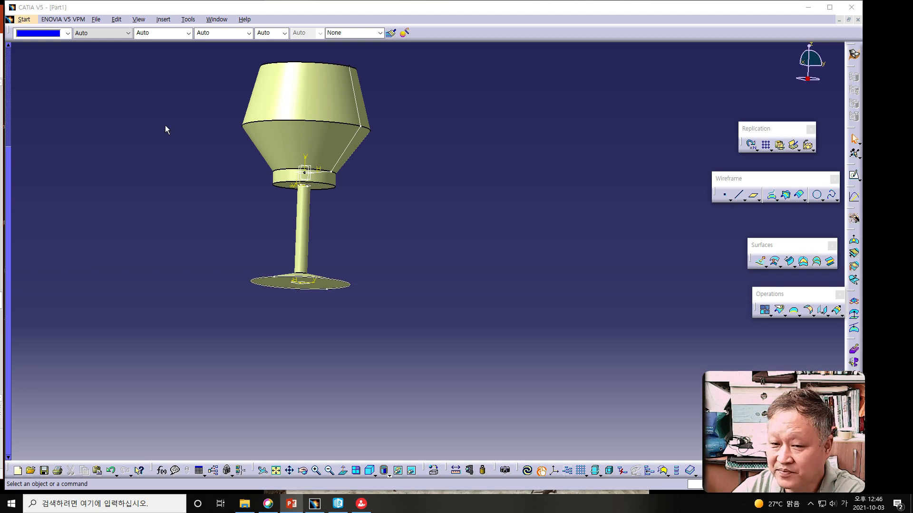
click(23, 19)
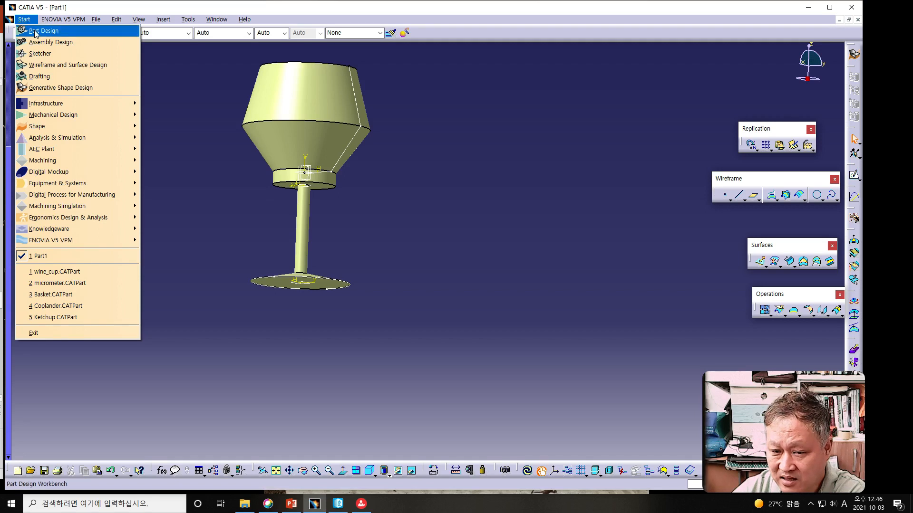
click(36, 33)
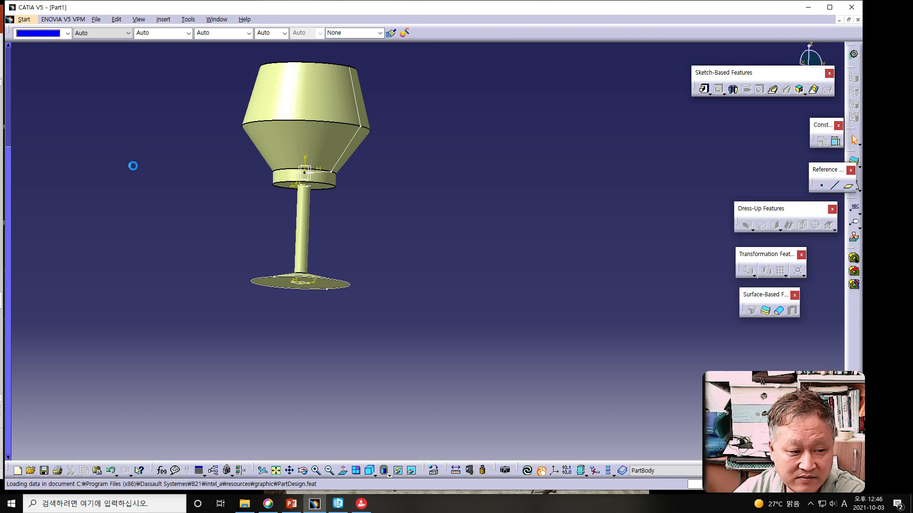
click(2, 166)
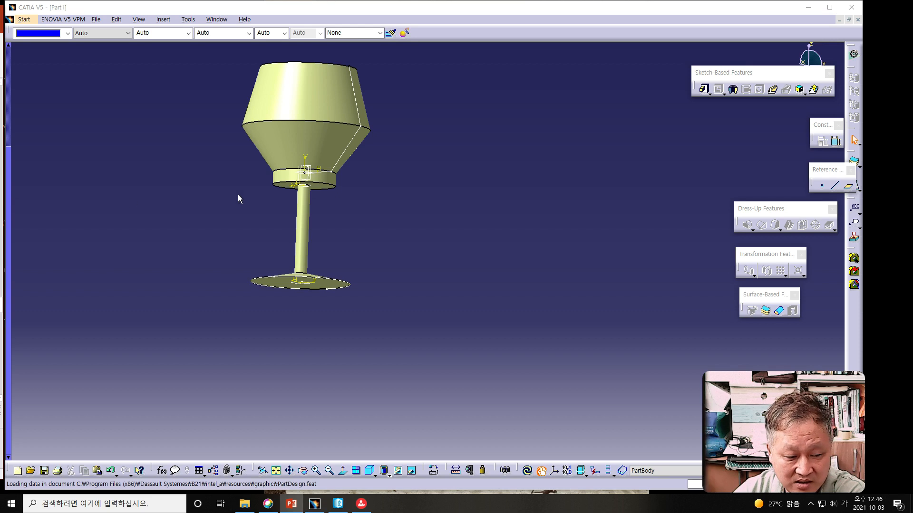
Step: Start a Thick Surface with a first offset of 3 mm and choose the revolved bowl as the object to offset
click(765, 312)
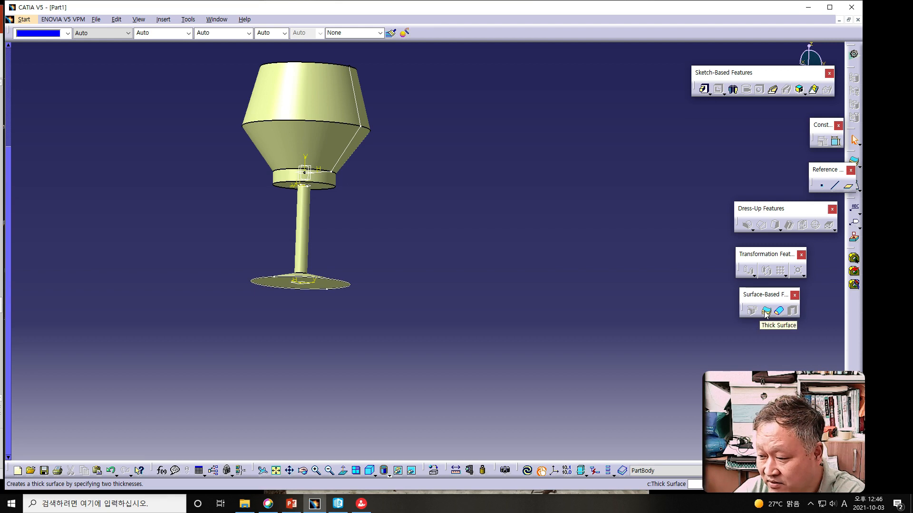
click(765, 312)
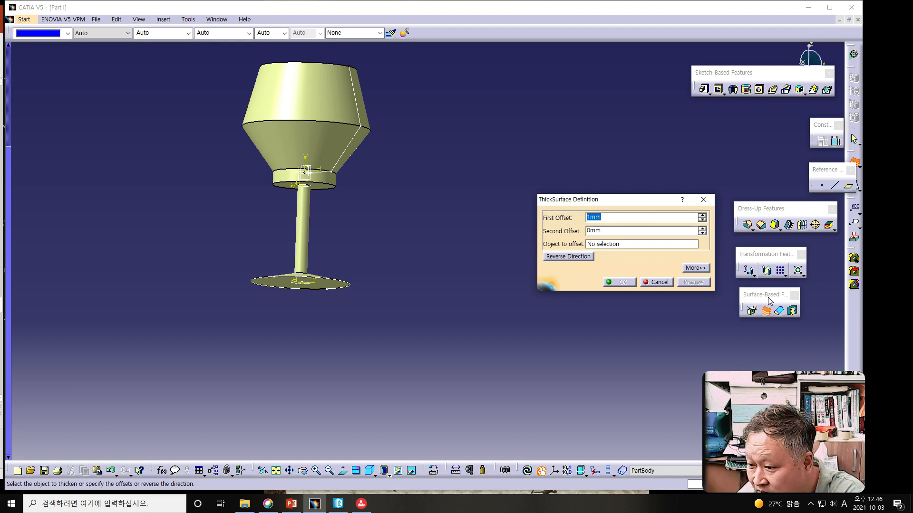
click(590, 217)
drag(589, 218, 575, 219)
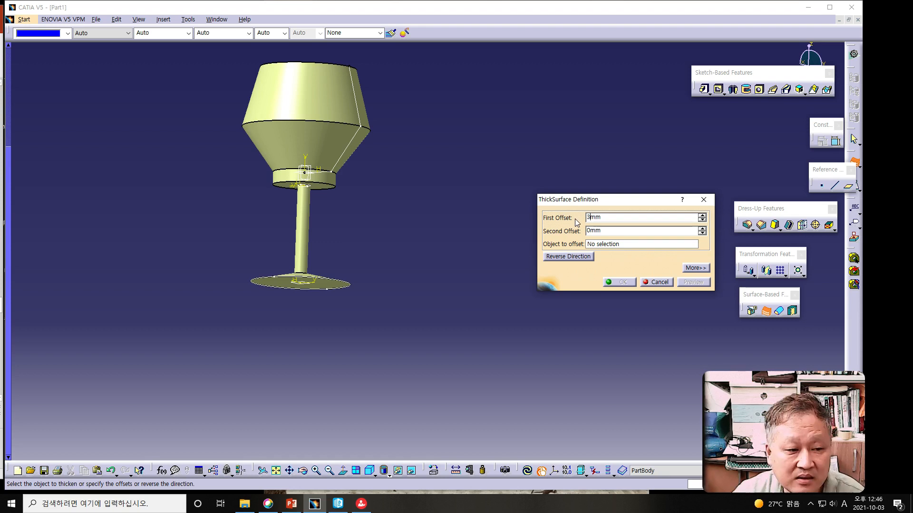
middle_drag(375, 213, 375, 328)
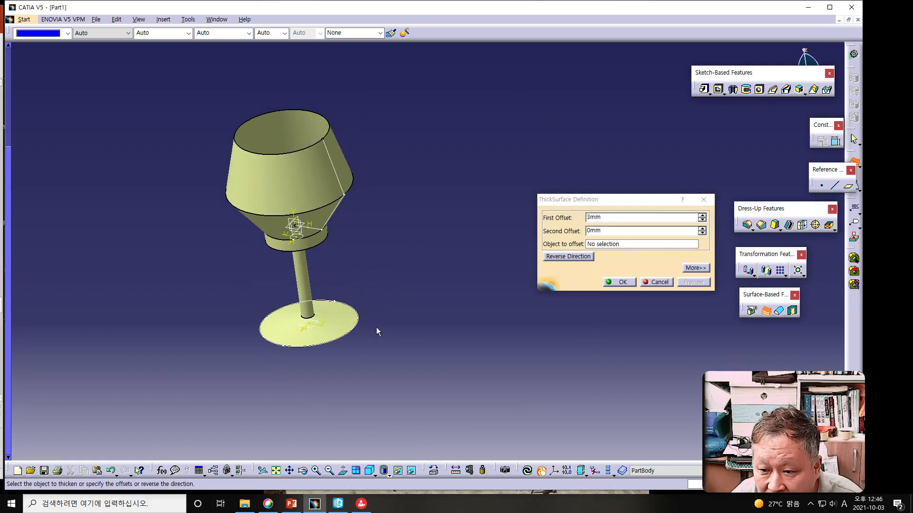
click(295, 191)
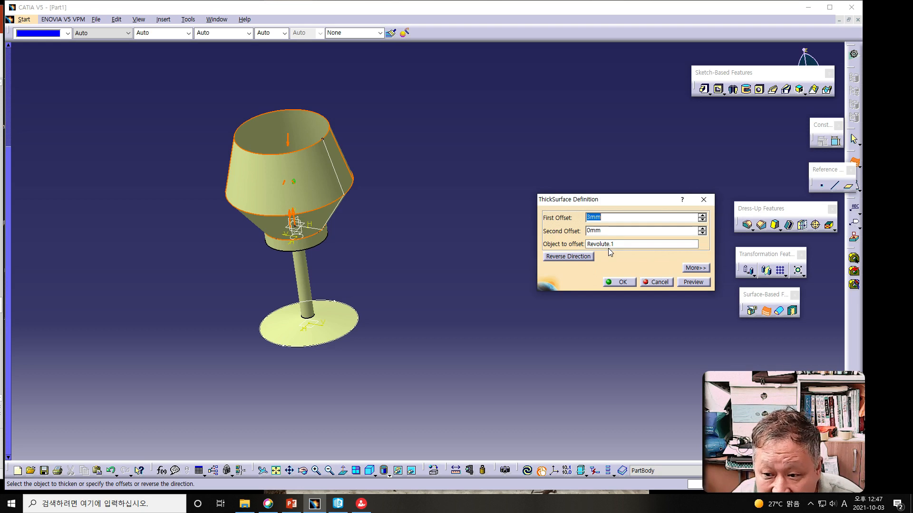
middle_drag(383, 245, 449, 335)
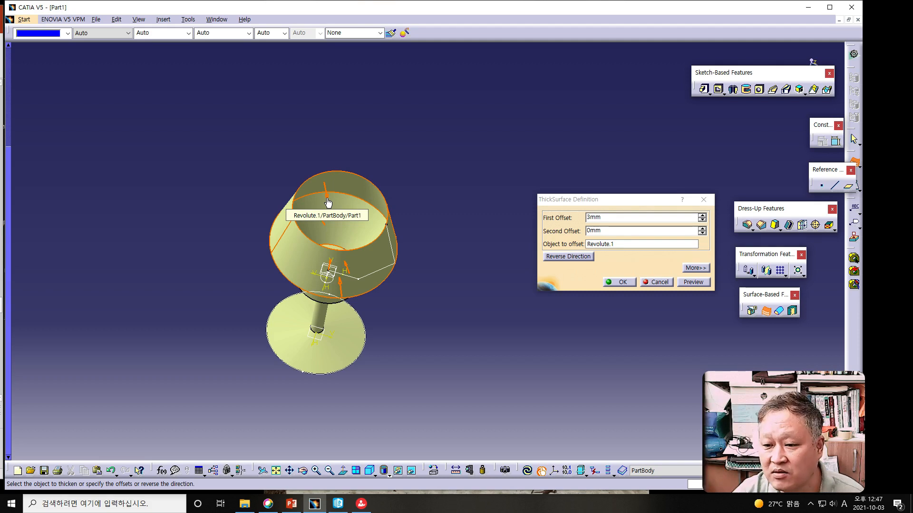
Step: Flip the thickening direction back and forth, leaving it pointing outward from the bowl
click(330, 203)
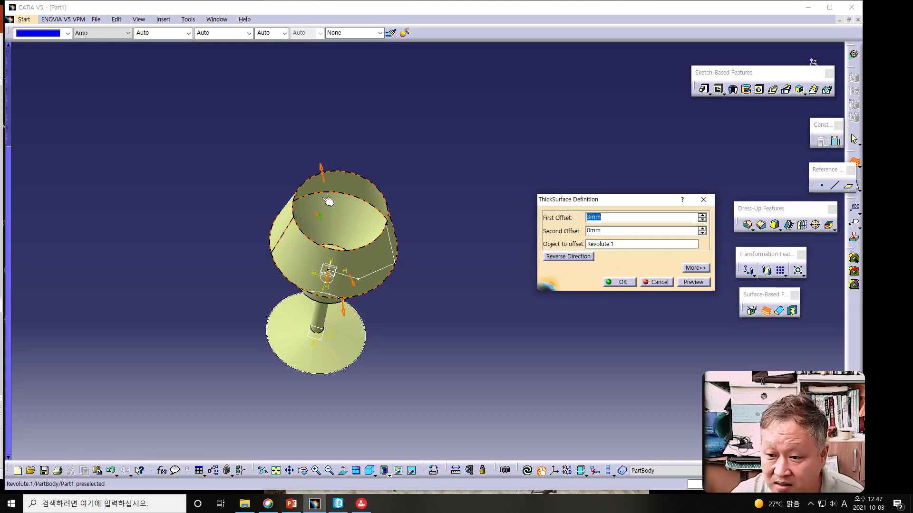
click(321, 173)
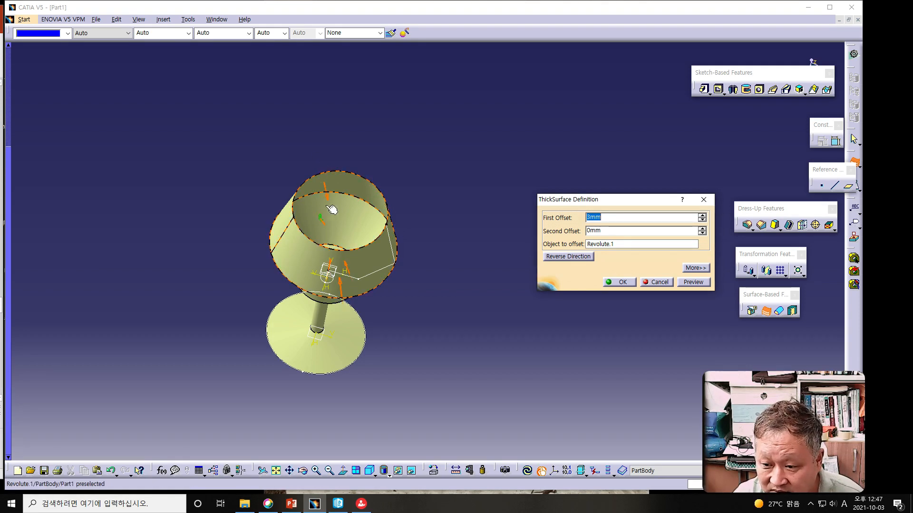
click(321, 172)
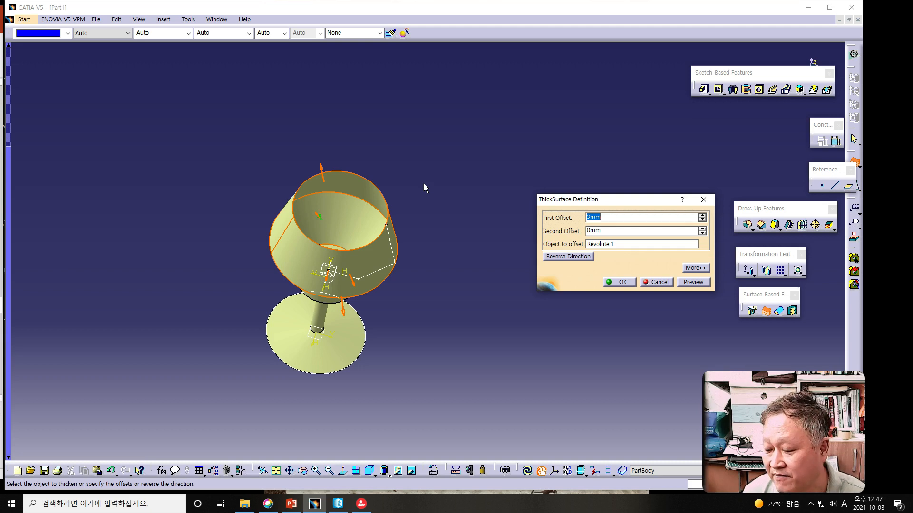
click(322, 169)
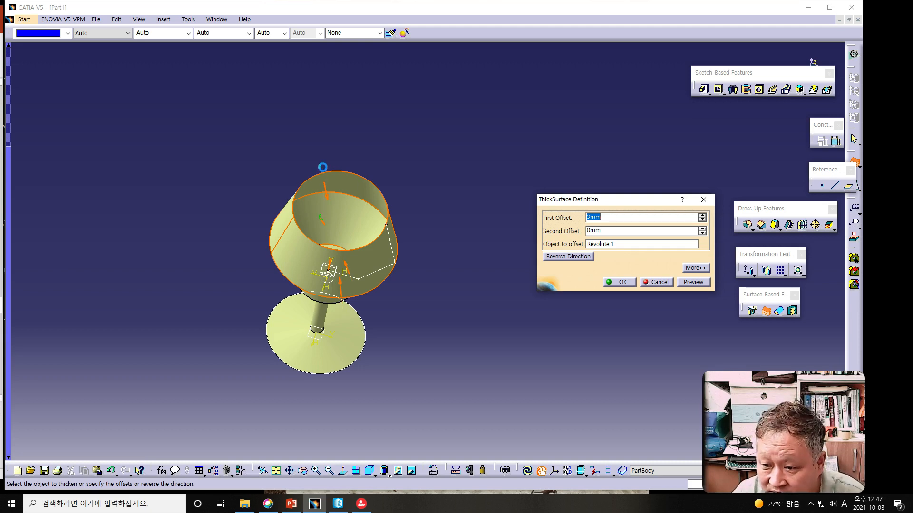
click(331, 200)
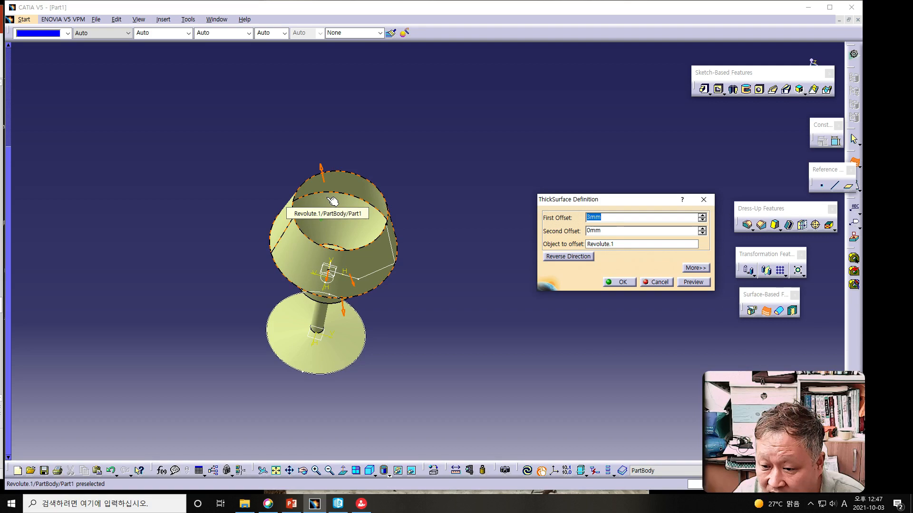
click(344, 312)
click(341, 284)
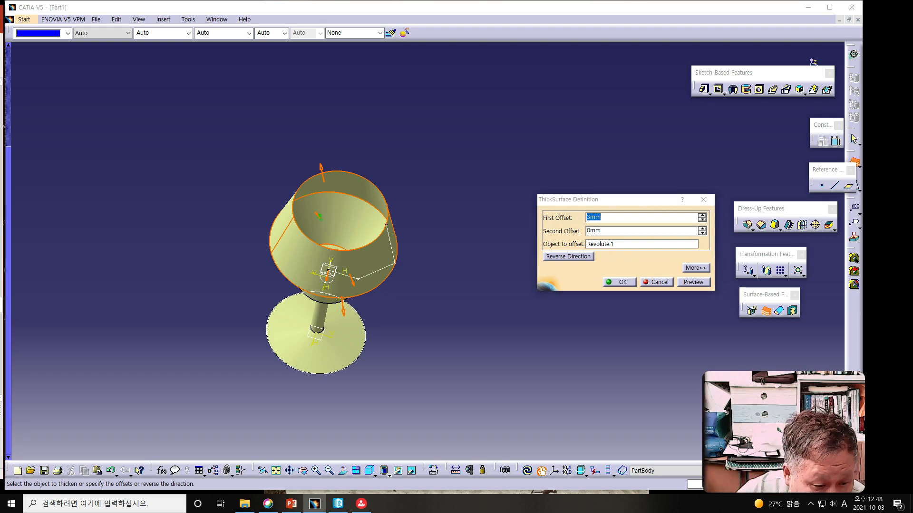
Step: Preview and create the 3 mm thick surface on the outside of the bowl
key(alt+Tab)
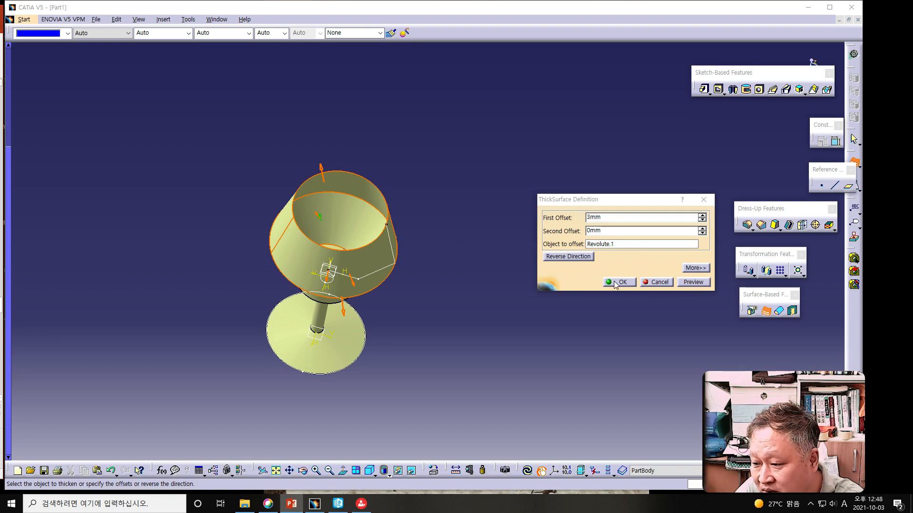
click(693, 283)
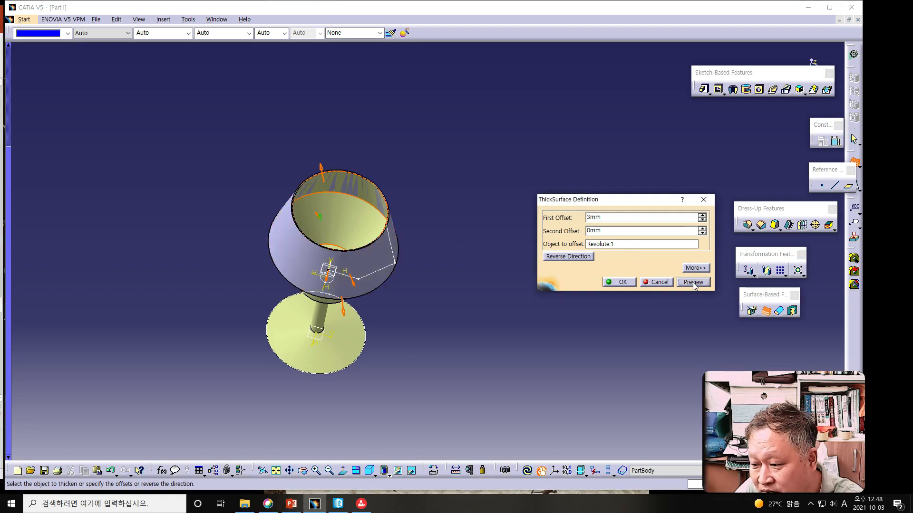
click(620, 282)
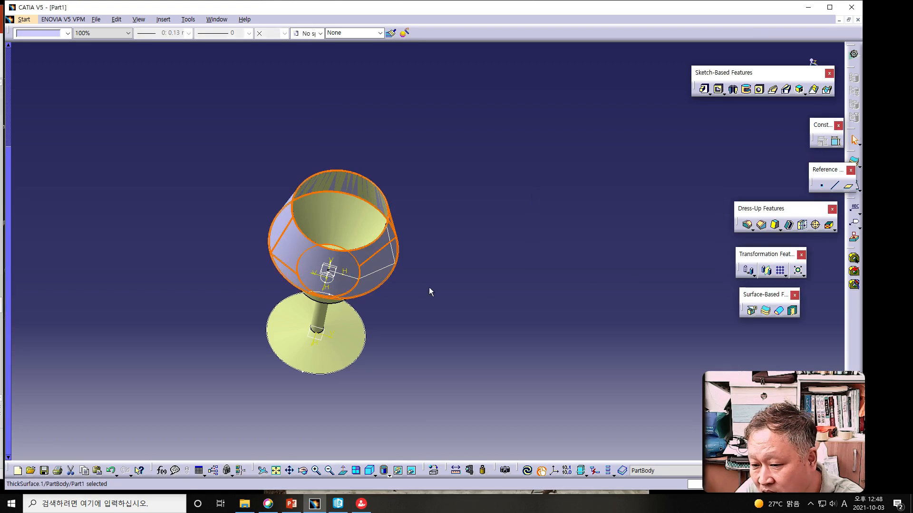
Step: Measure the minimum distance between the thickened bowl's narrow rim face and its rim edge
middle_drag(461, 325, 389, 276)
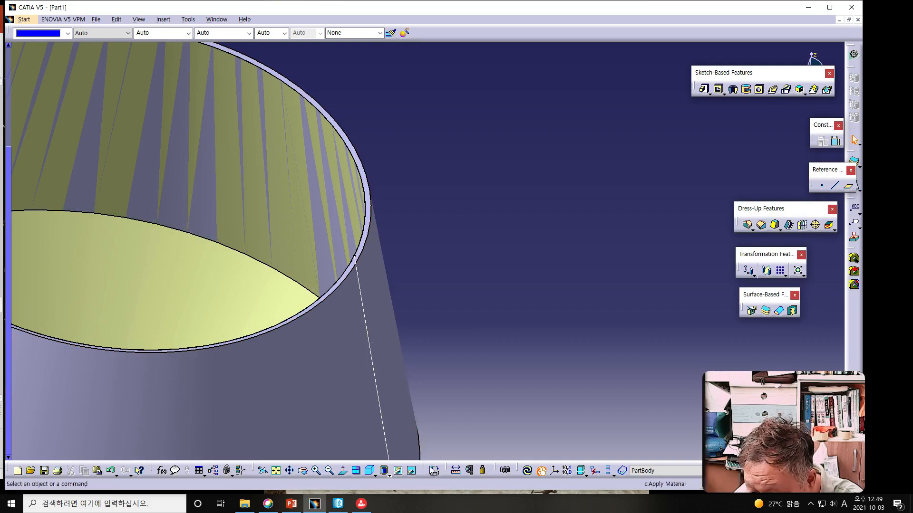
click(456, 470)
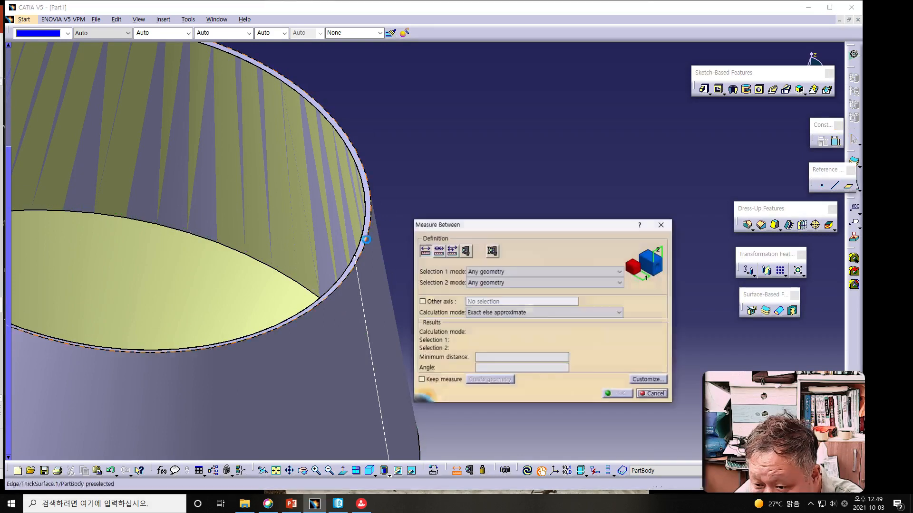
click(363, 241)
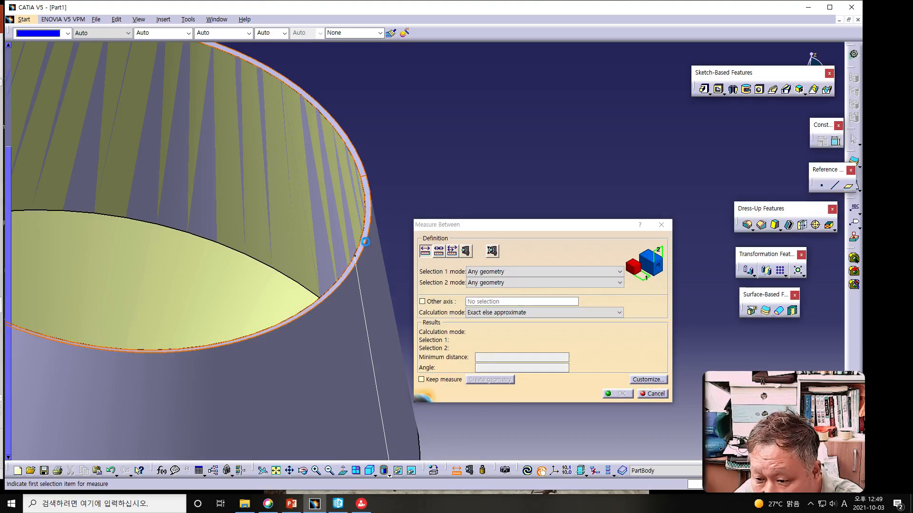
click(366, 242)
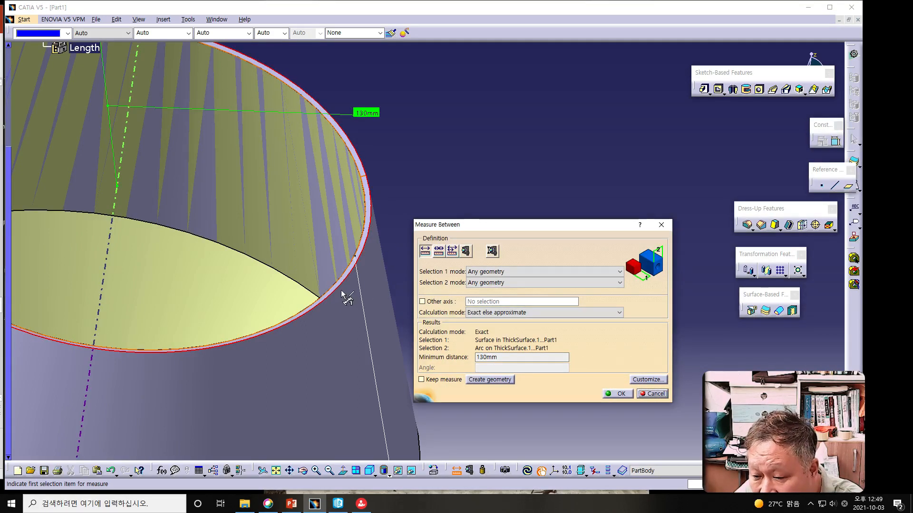
middle_click(343, 277)
middle_drag(343, 277, 373, 311)
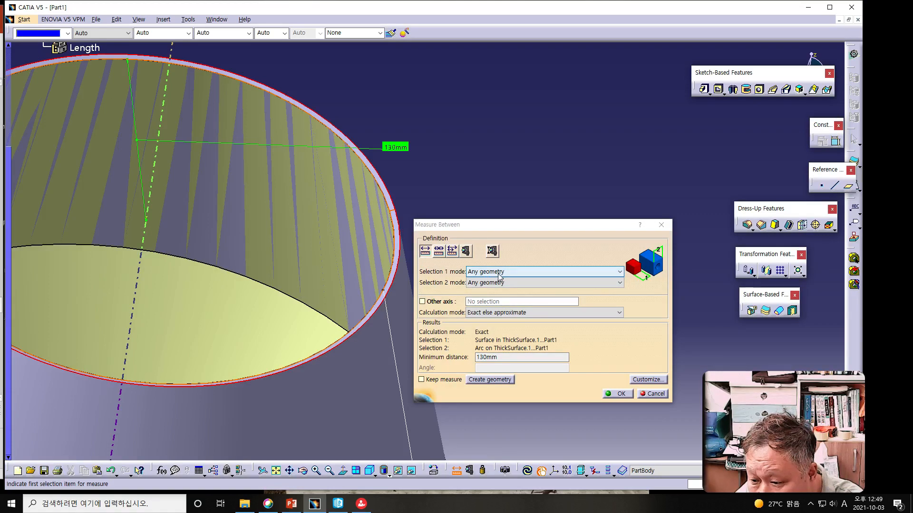
Step: Measure the minimum distance between the thick surface's outer rim edge and the revolved surface's rim edge, without keeping the measurement
click(510, 267)
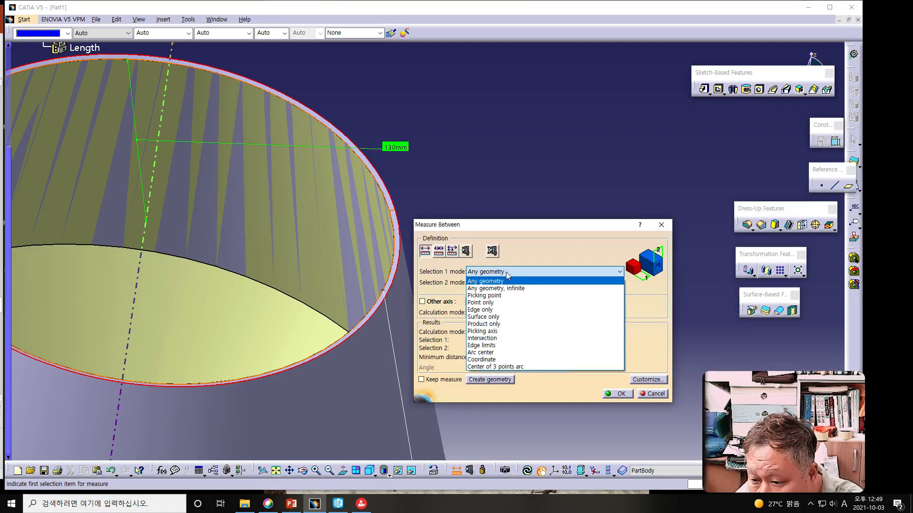
click(520, 228)
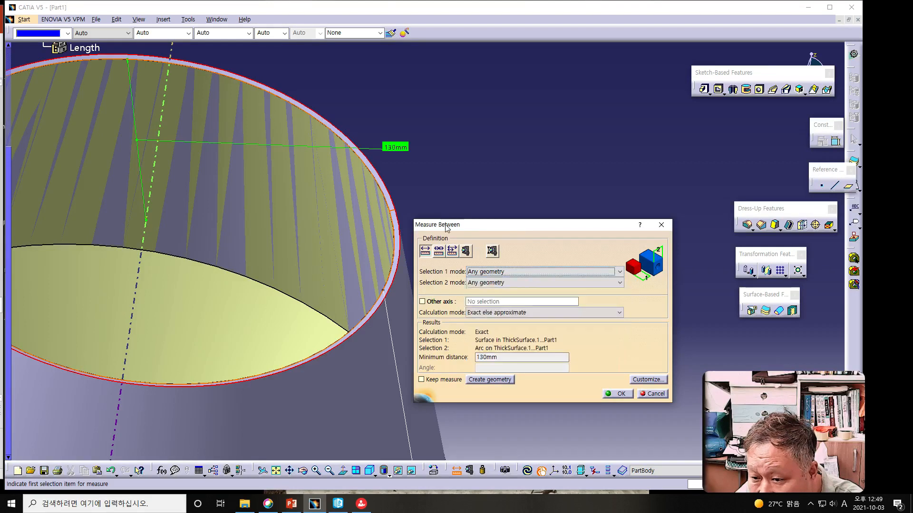
click(394, 205)
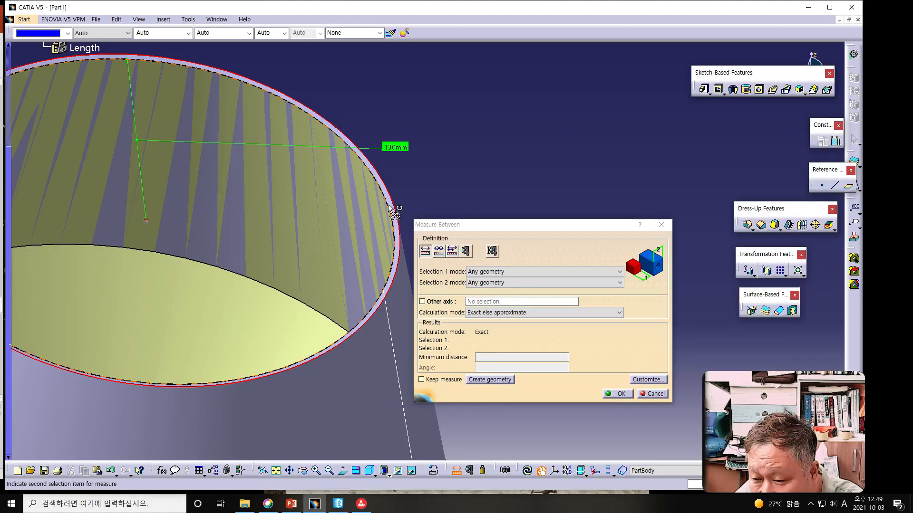
click(390, 207)
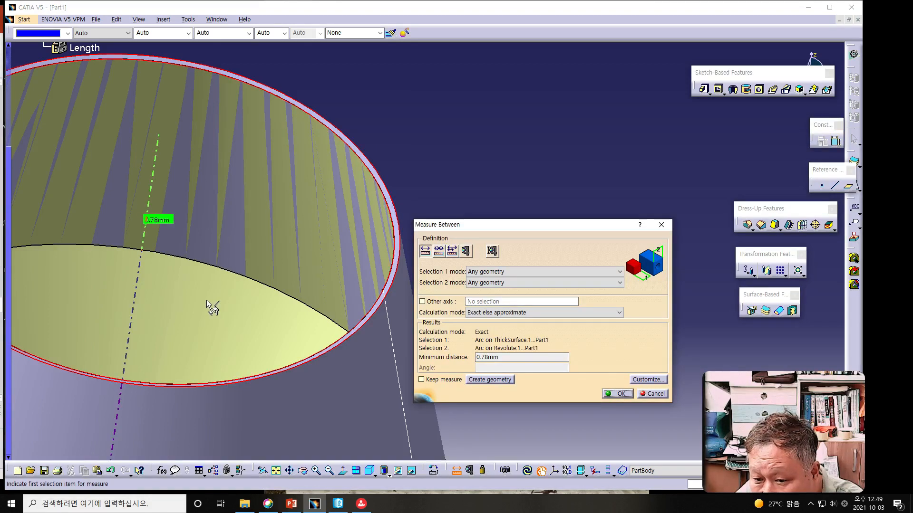
click(654, 394)
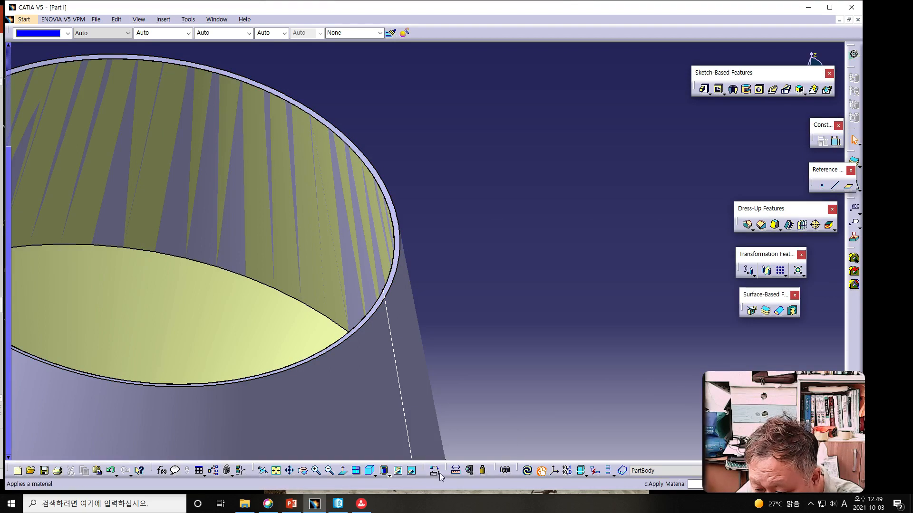
Step: Measure the minimum distance between two rim edges of the thick surface, and turn on the Other axis option
click(456, 471)
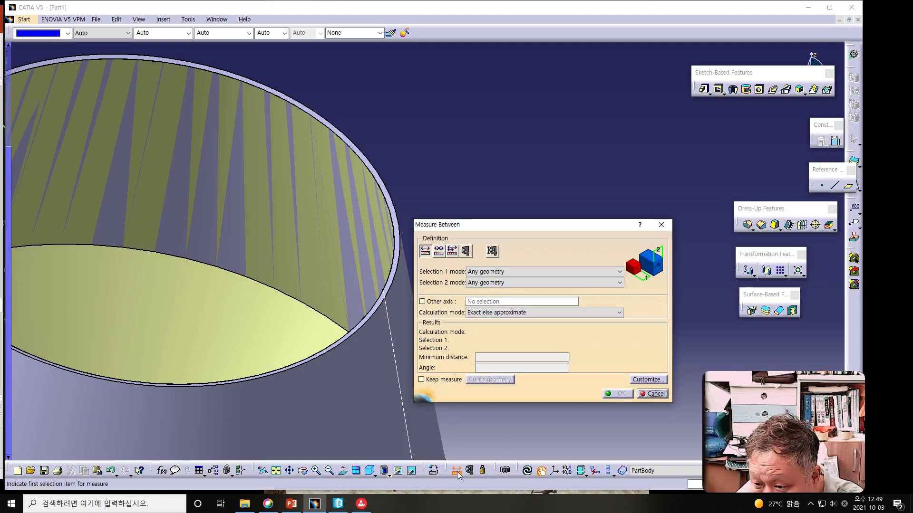
click(393, 270)
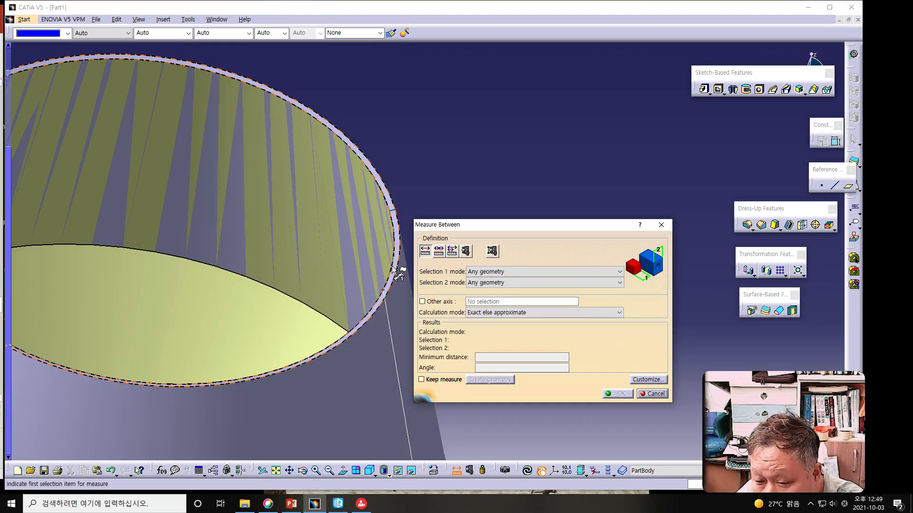
click(379, 179)
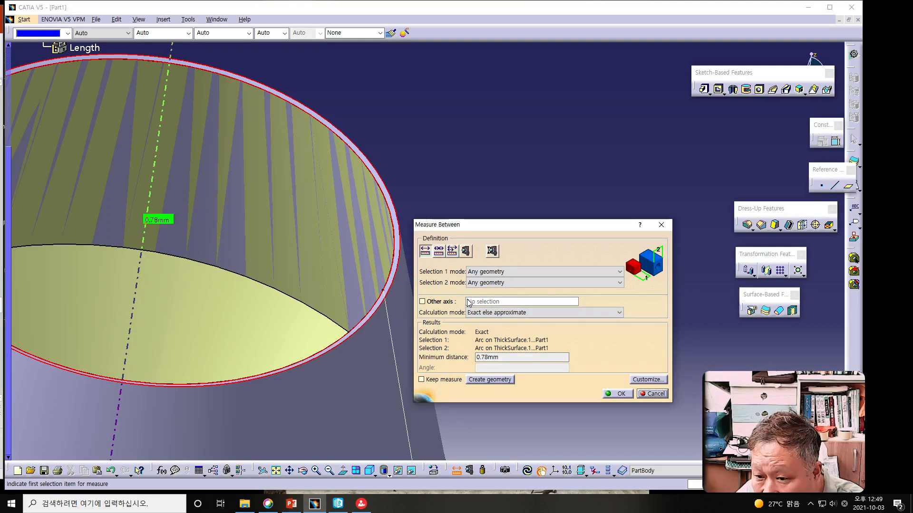
click(421, 301)
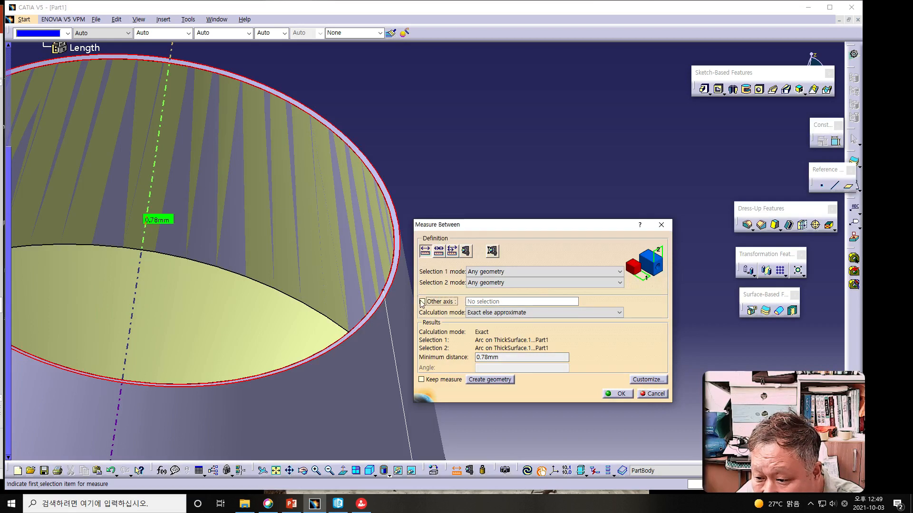
click(479, 302)
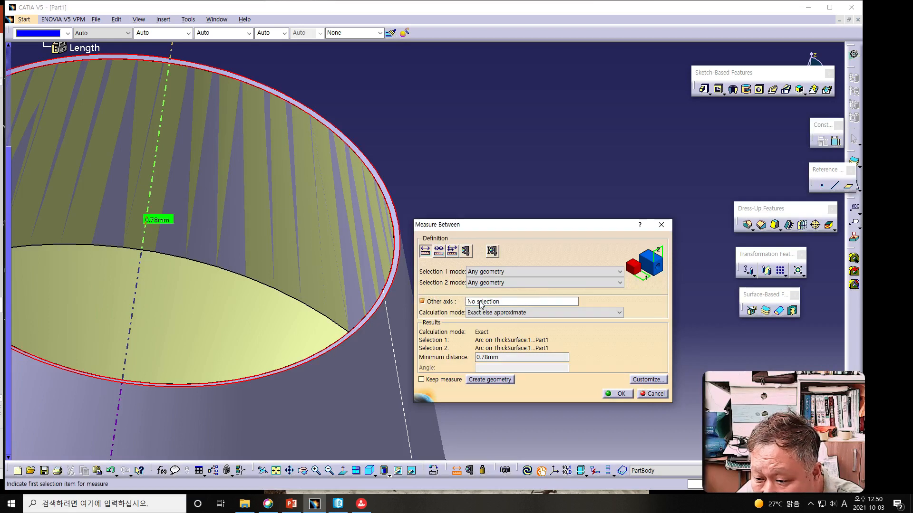
click(483, 303)
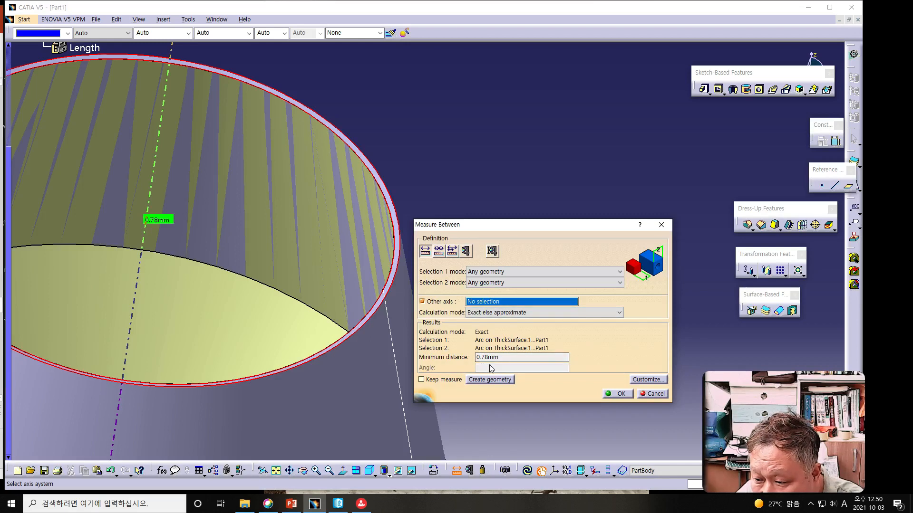
Step: Measure the surface areas of the bowl's rim face and its adjoining wall face with Measure Item
click(466, 252)
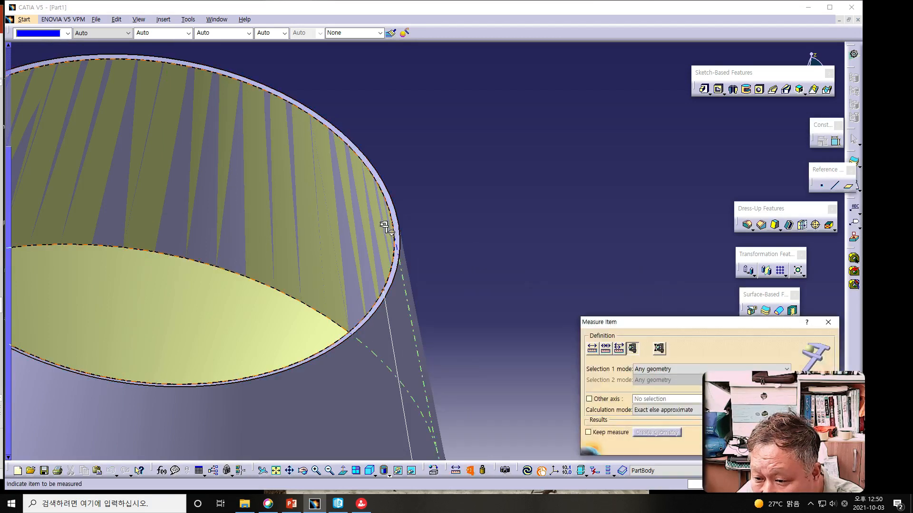
drag(627, 321, 528, 214)
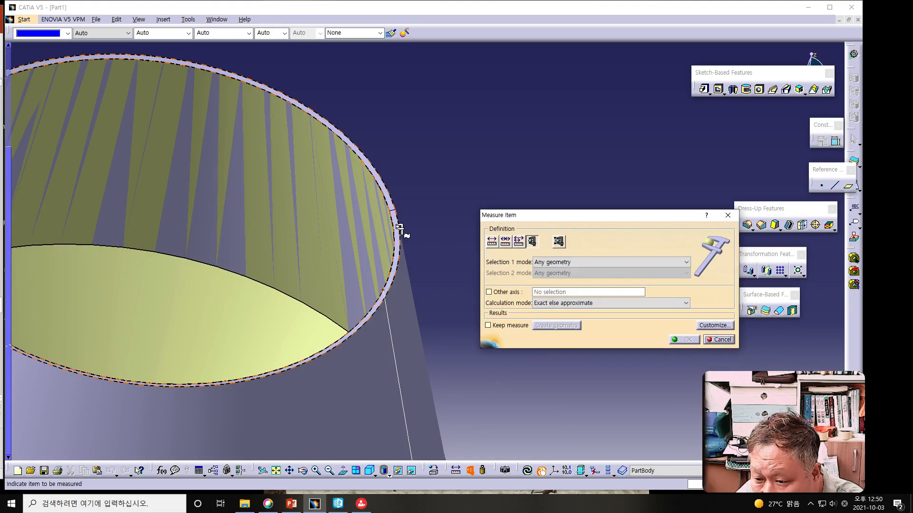
click(400, 223)
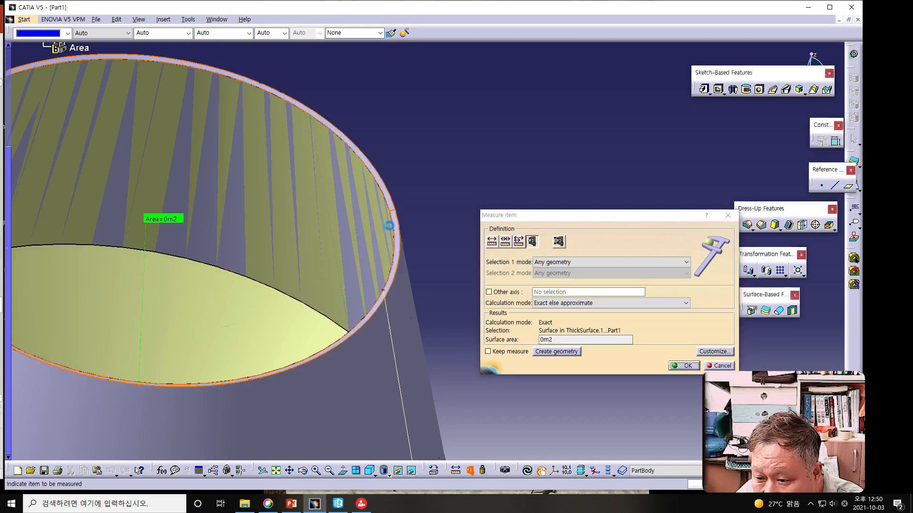
click(393, 227)
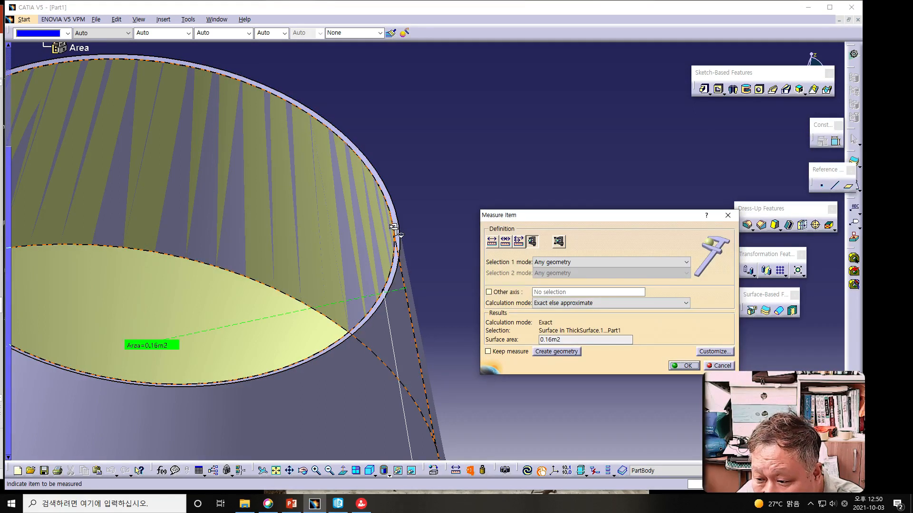
Step: Measure the wall thickness at a point on the bowl's outer face, without keeping the measurement
click(492, 242)
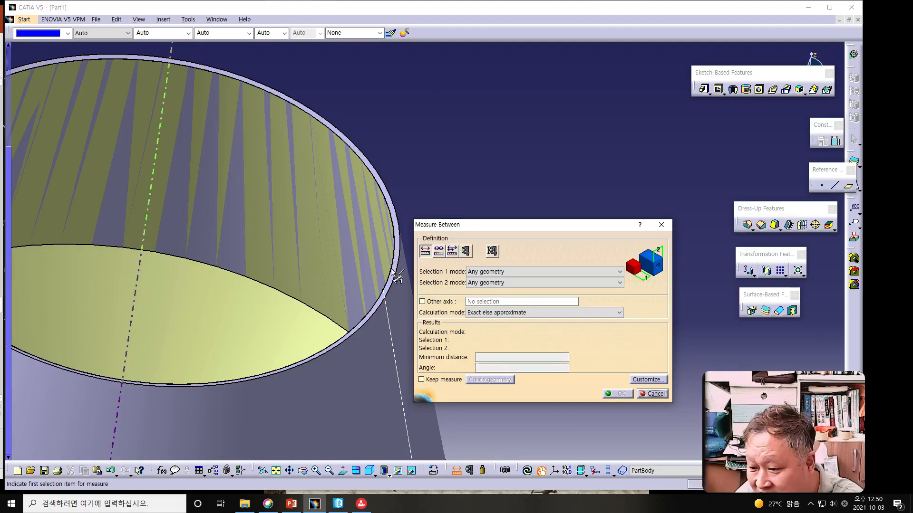
ctrl+middle_drag(295, 281, 312, 325)
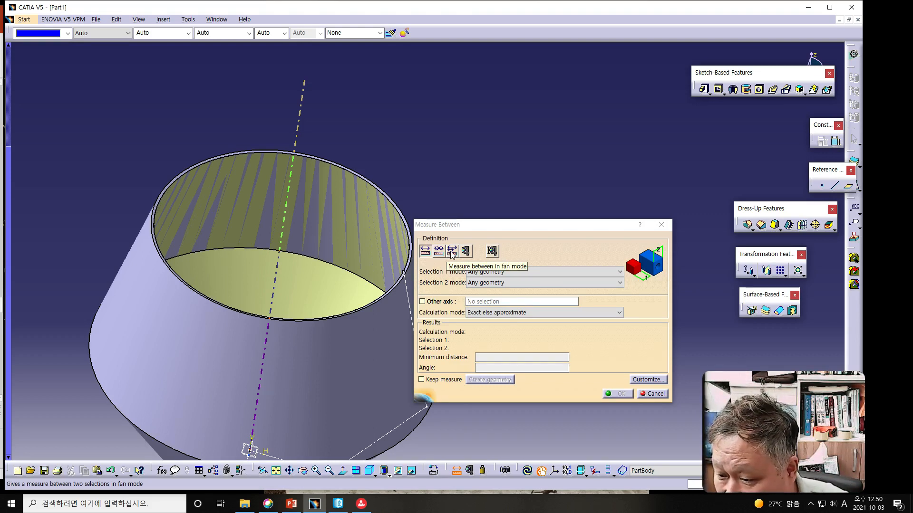
click(491, 252)
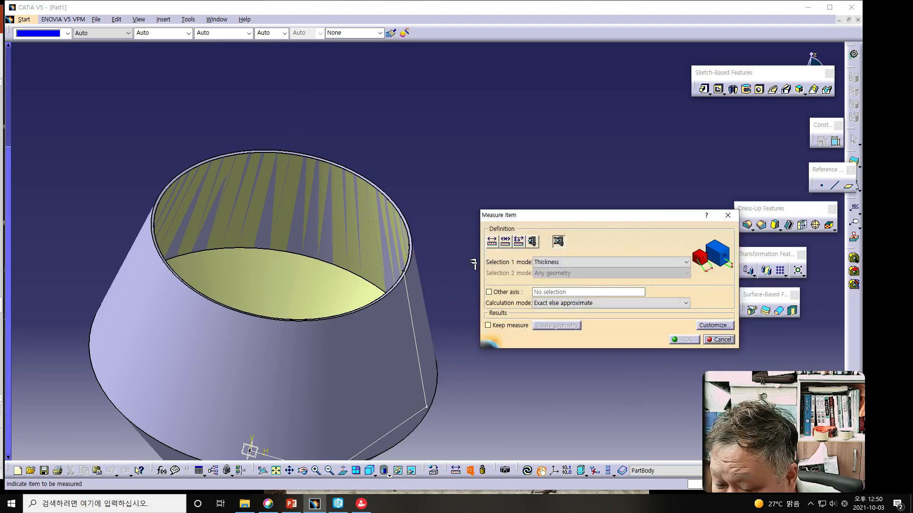
click(250, 348)
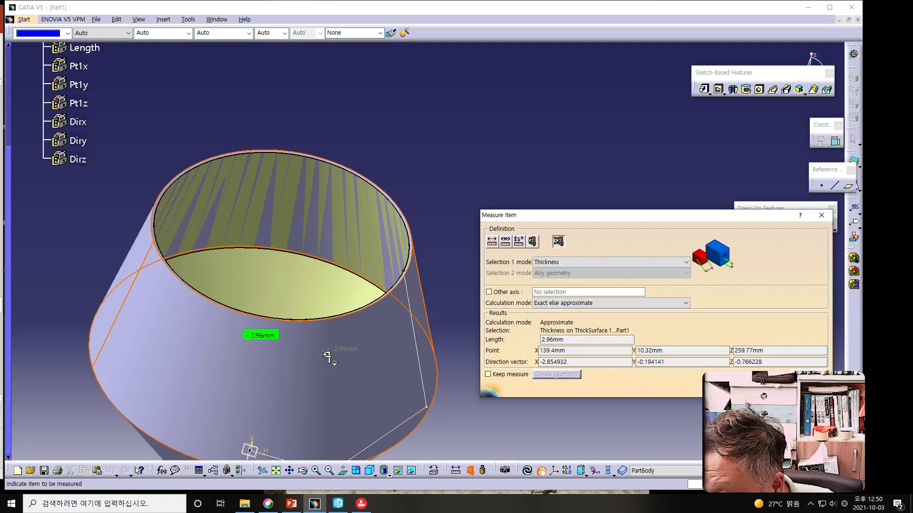
middle_drag(323, 361, 308, 328)
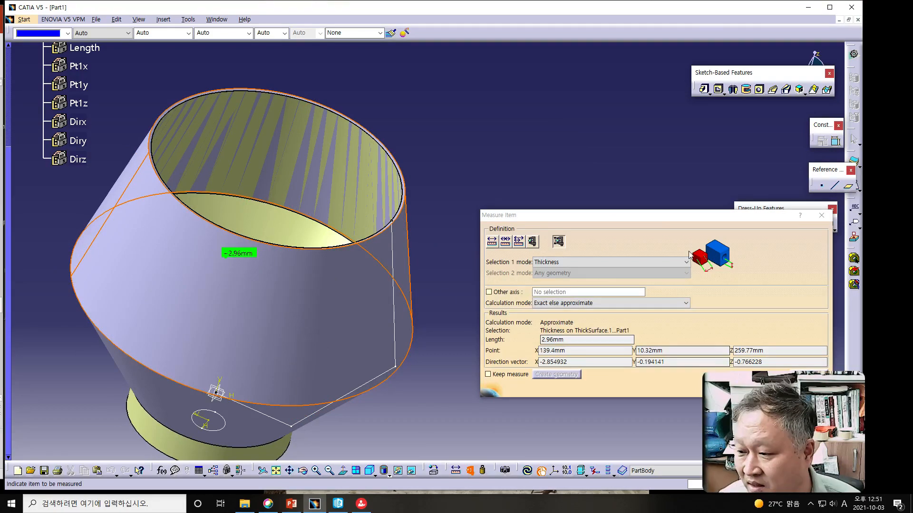
drag(674, 218, 595, 145)
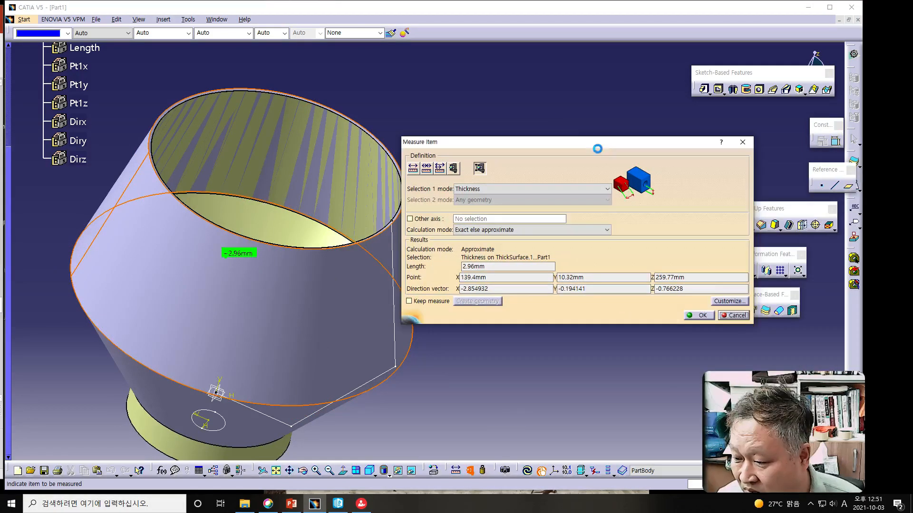
click(748, 316)
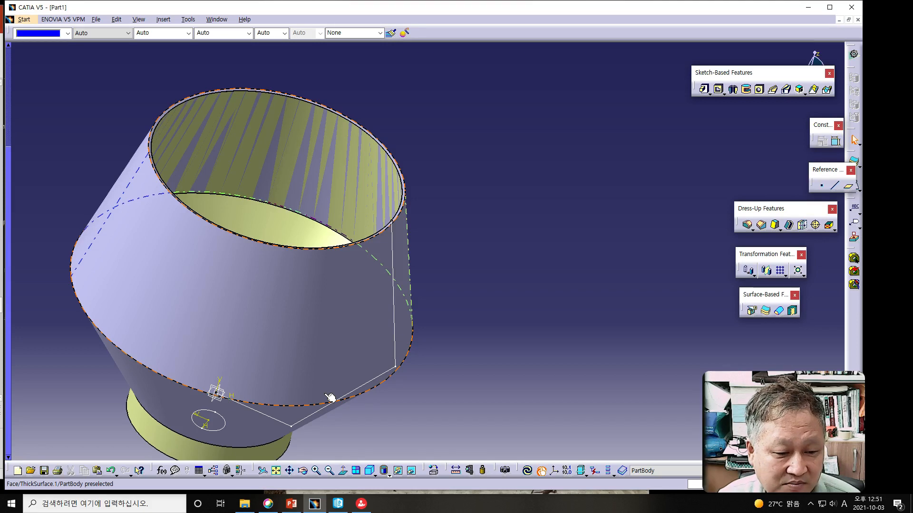
Step: Create a thick surface with a 3 mm first offset and 0 mm second offset on the short extruded collar below the bowl
middle_drag(460, 368, 472, 244)
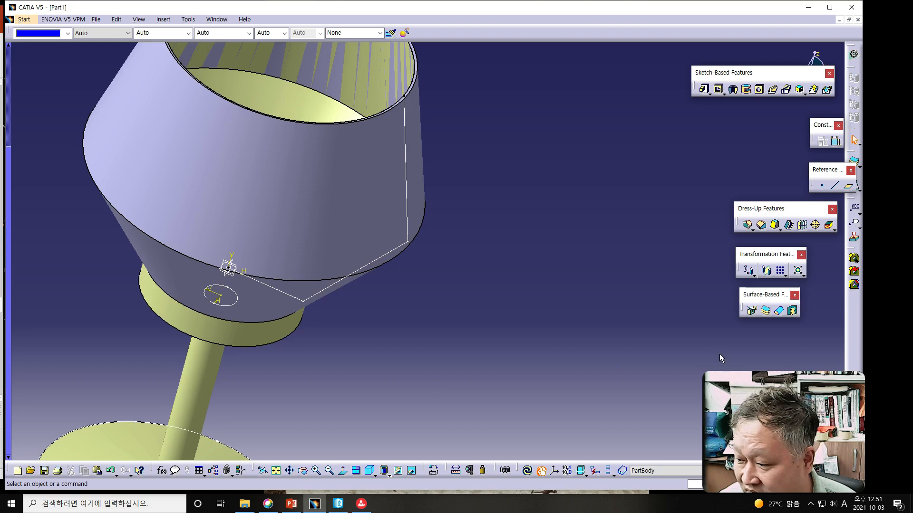
click(766, 313)
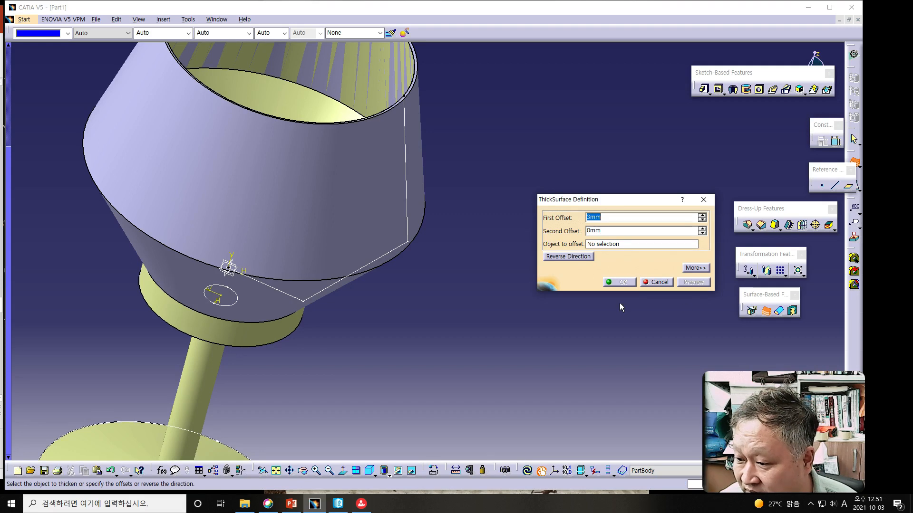
click(614, 243)
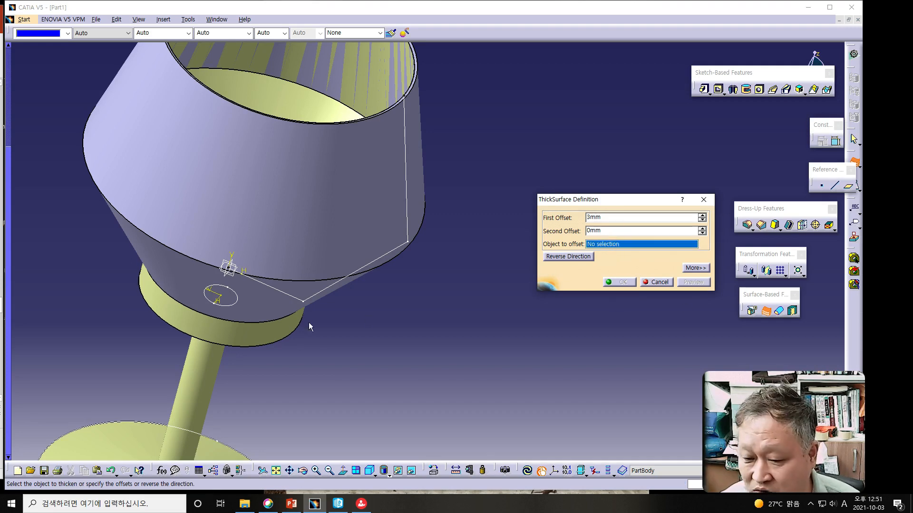
click(265, 335)
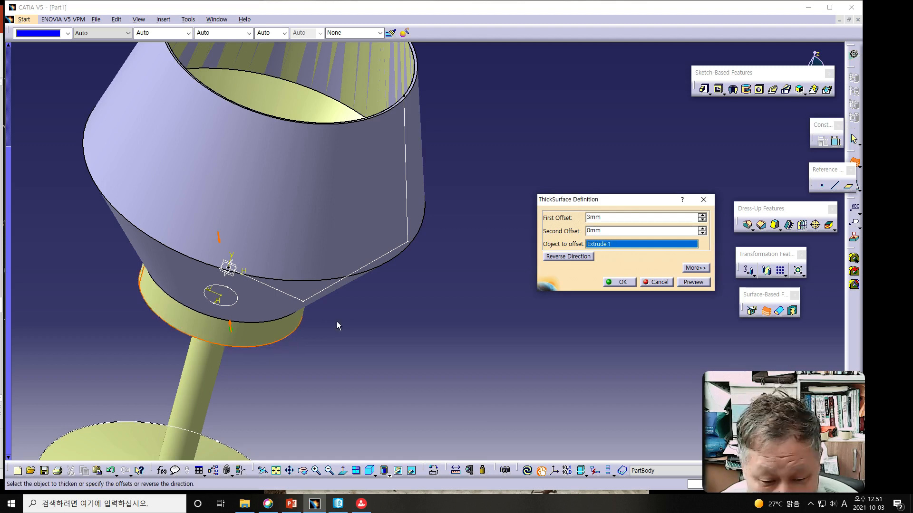
middle_drag(329, 334, 404, 304)
click(403, 269)
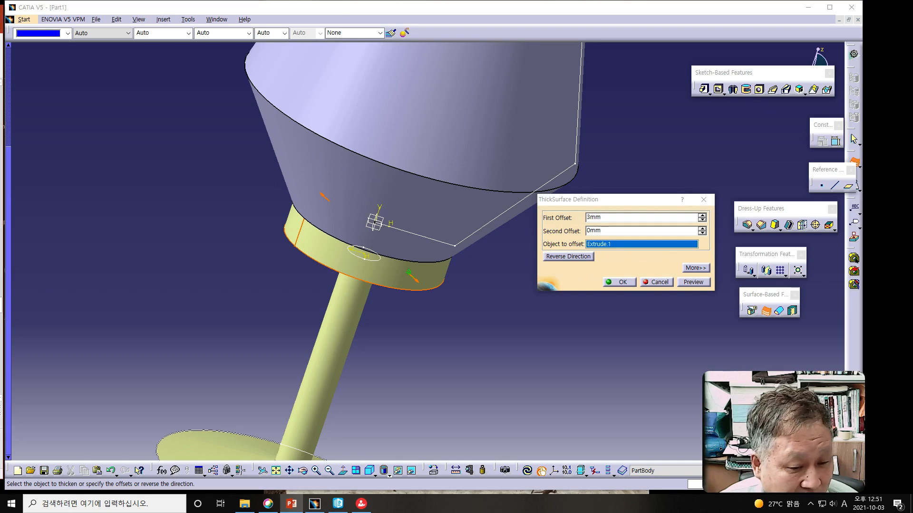
click(703, 283)
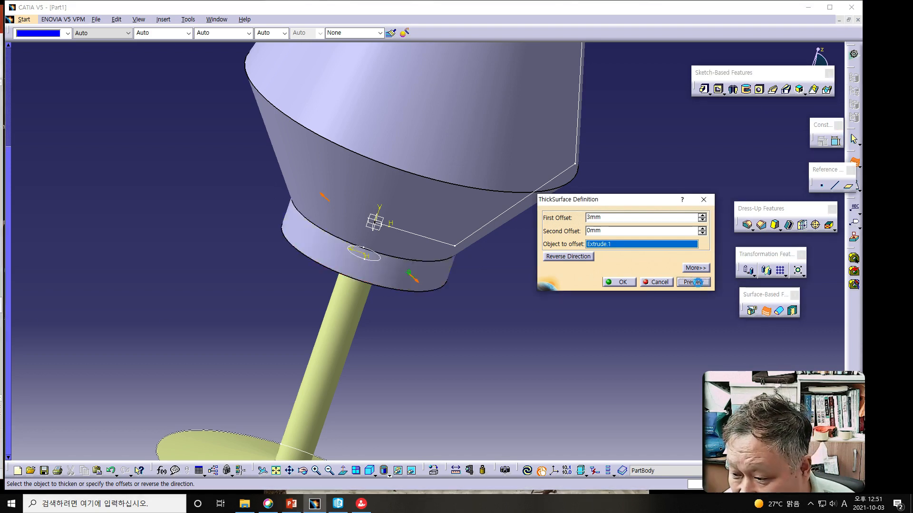
click(621, 282)
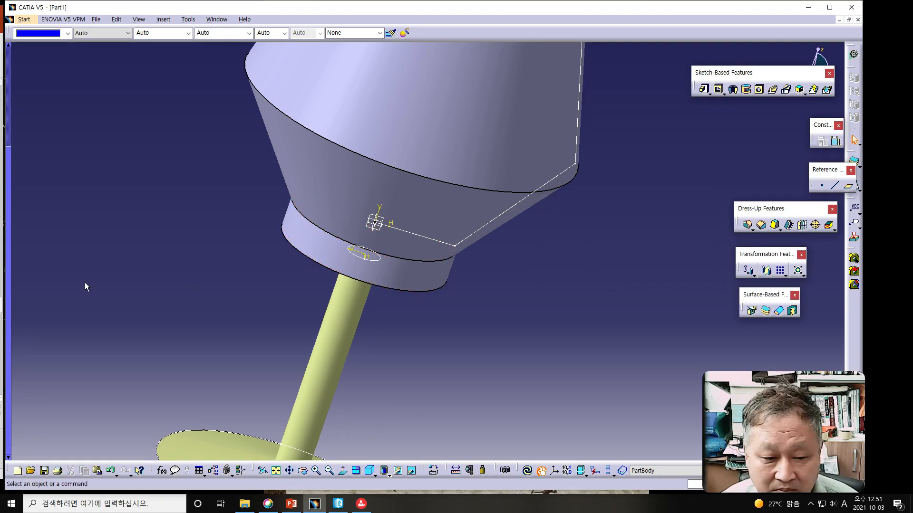
key(alt+Tab)
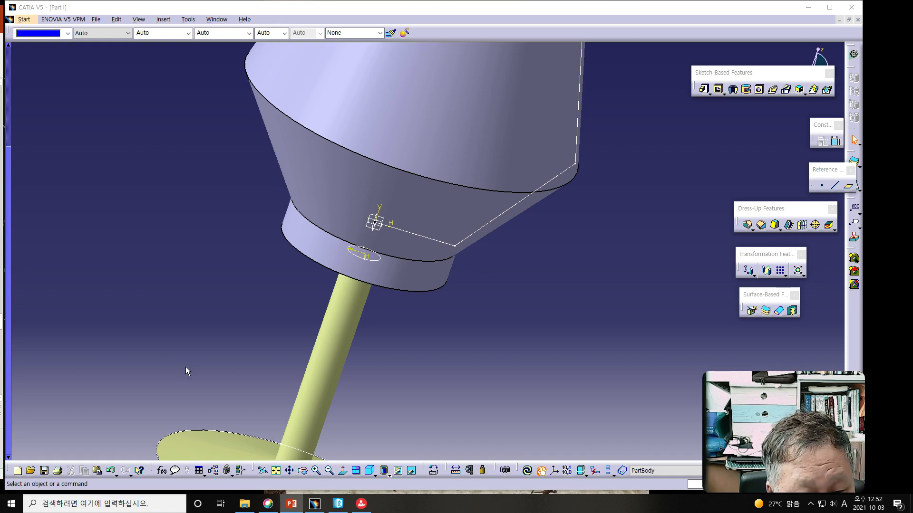
Step: Create a thick surface with a 3 mm first offset and 0 mm second offset on the fill surface closing the collar's underside
middle_drag(412, 384, 388, 444)
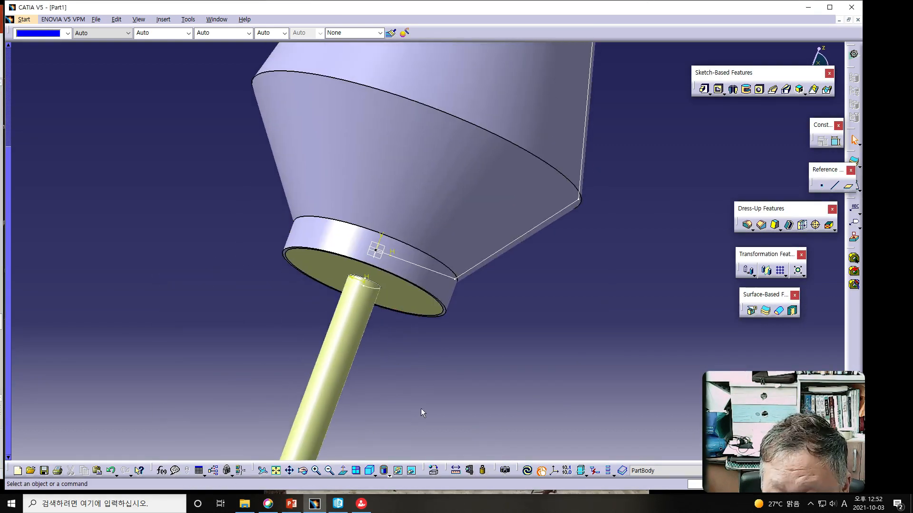
click(766, 311)
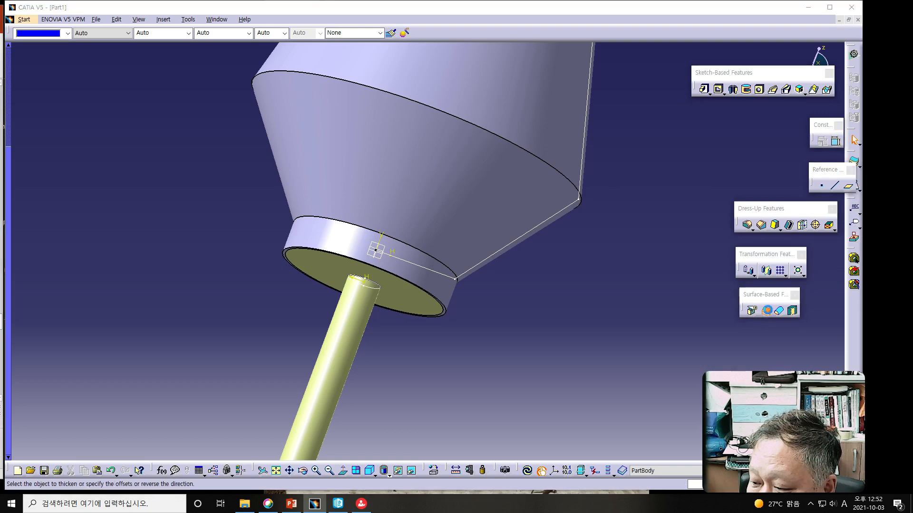
click(413, 302)
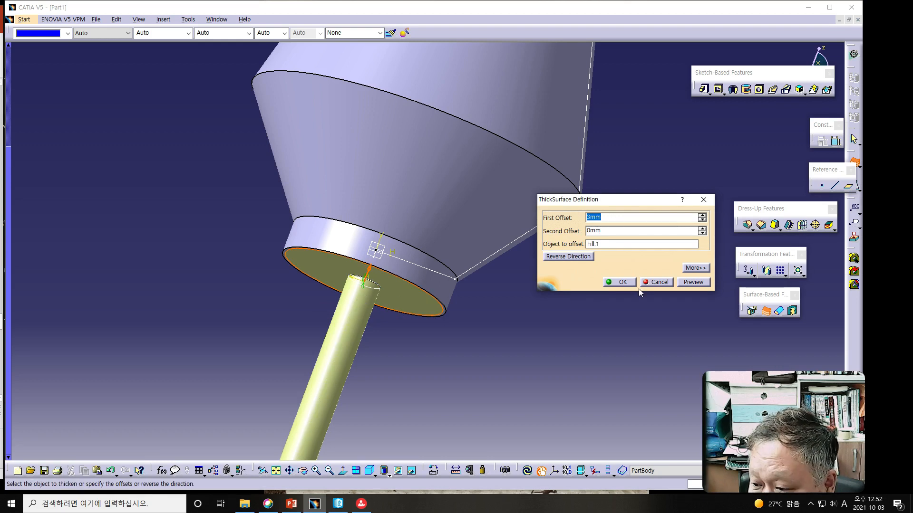
click(693, 282)
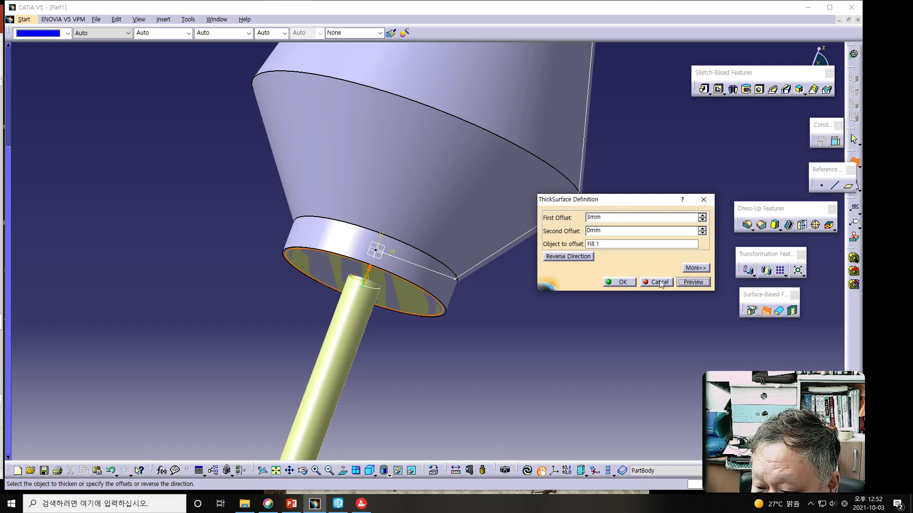
click(622, 282)
Step: Create a thick surface with a 3 mm first offset and 0 mm second offset on the cylindrical stem surface
middle_drag(489, 305, 473, 291)
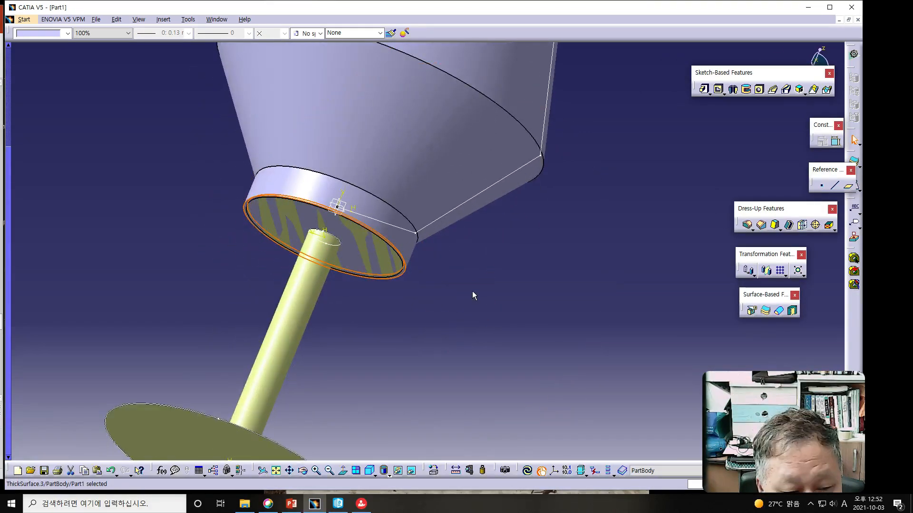
click(299, 324)
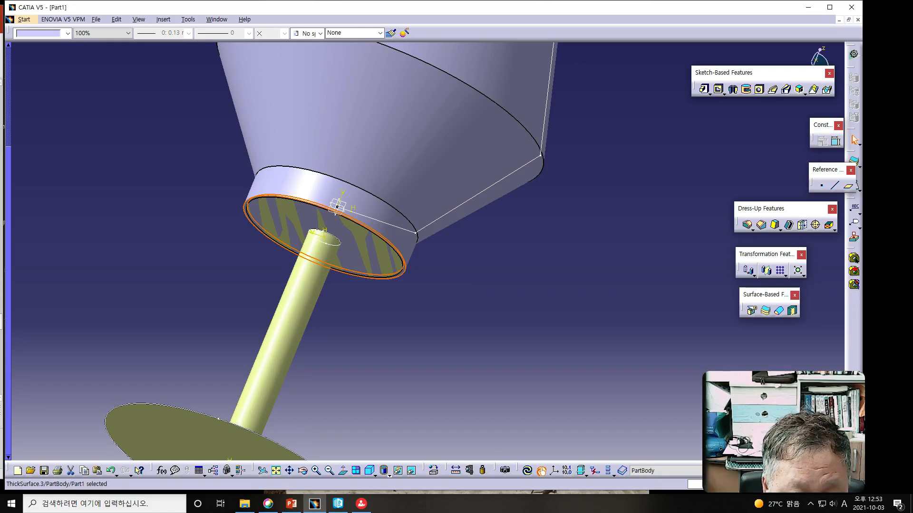
key(alt+Tab)
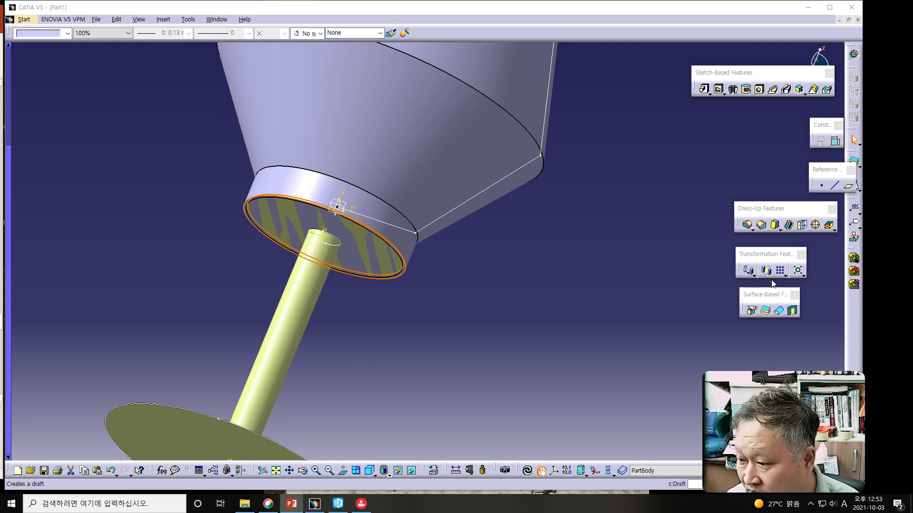
click(765, 313)
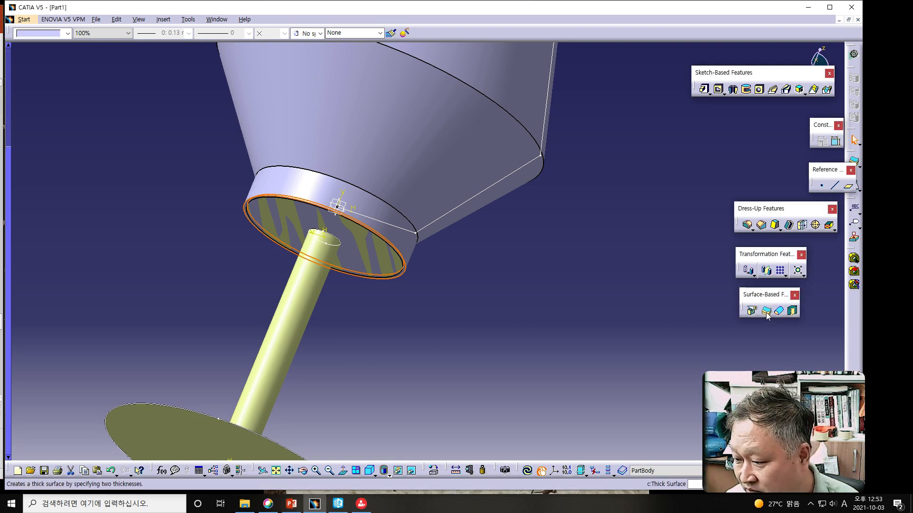
click(766, 313)
click(300, 315)
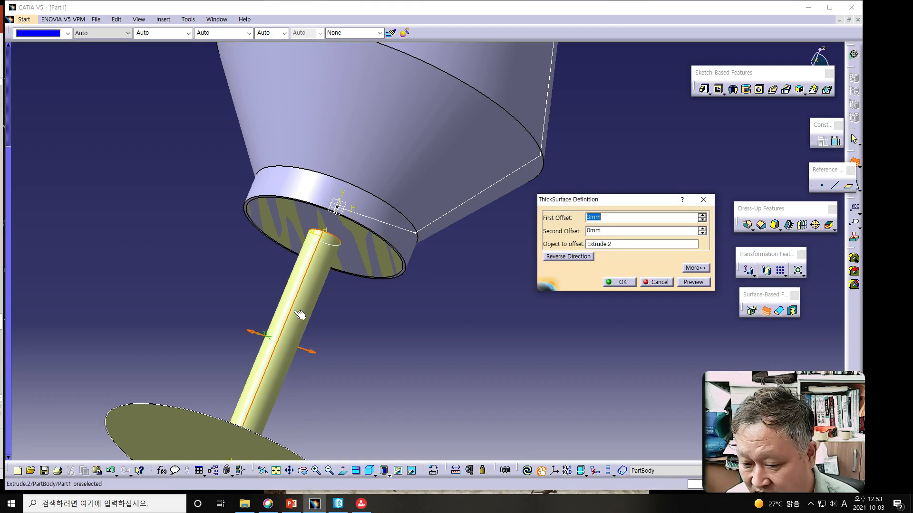
click(311, 354)
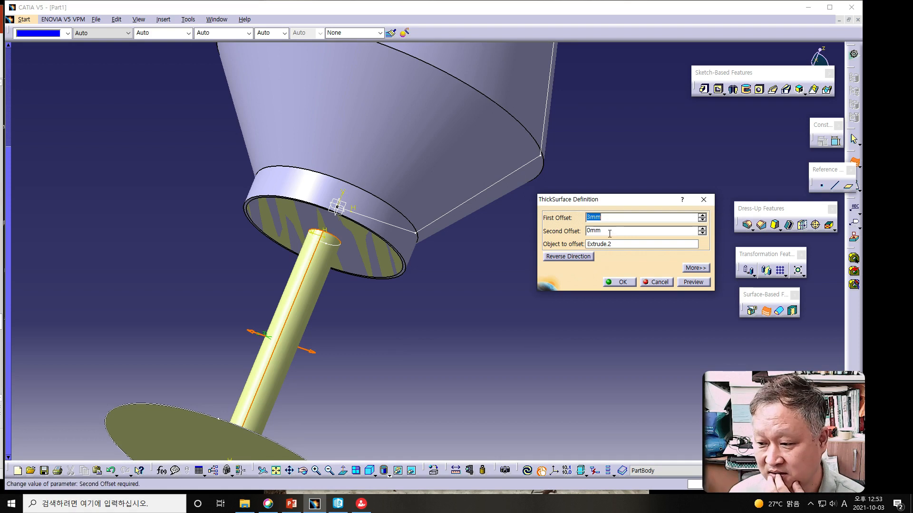
click(686, 280)
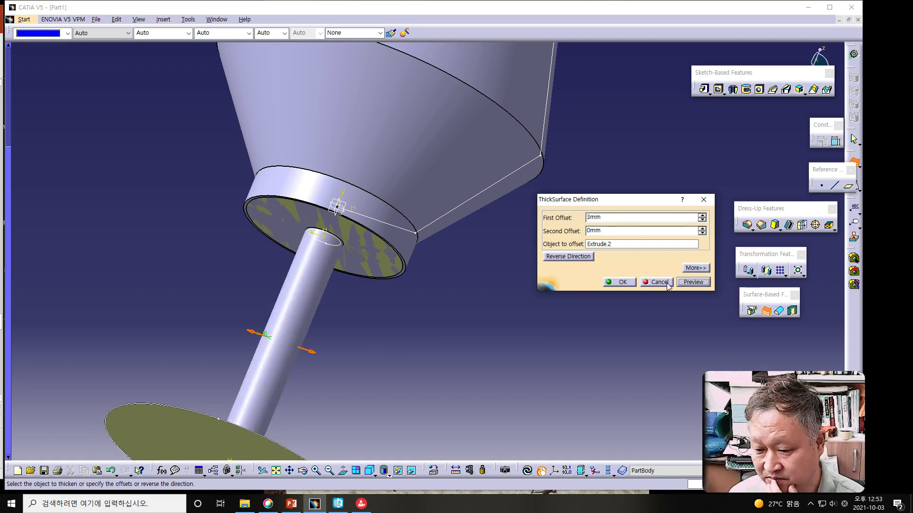
click(615, 280)
click(346, 304)
Step: Thicken the foot's multi-sections surface with a 3 mm first offset and 0 mm second offset, reversing the direction to point downward
middle_drag(410, 321, 380, 309)
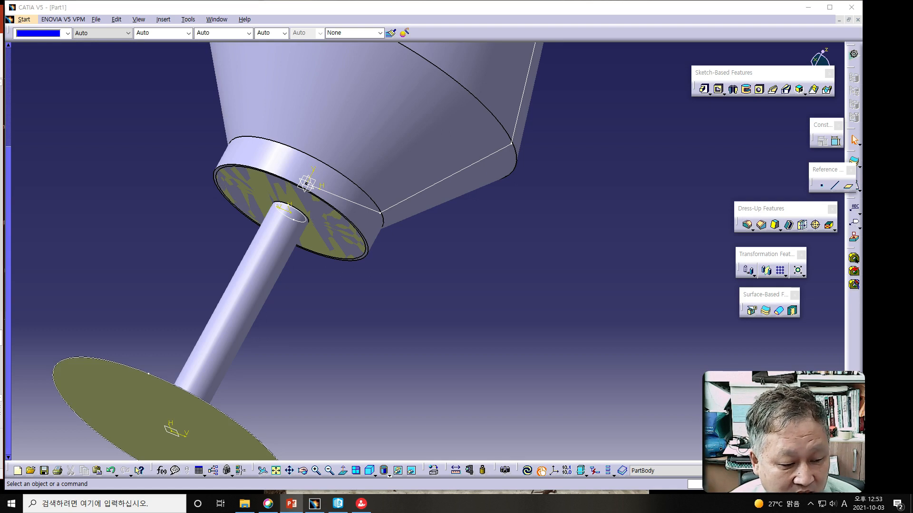
middle_drag(290, 355, 476, 184)
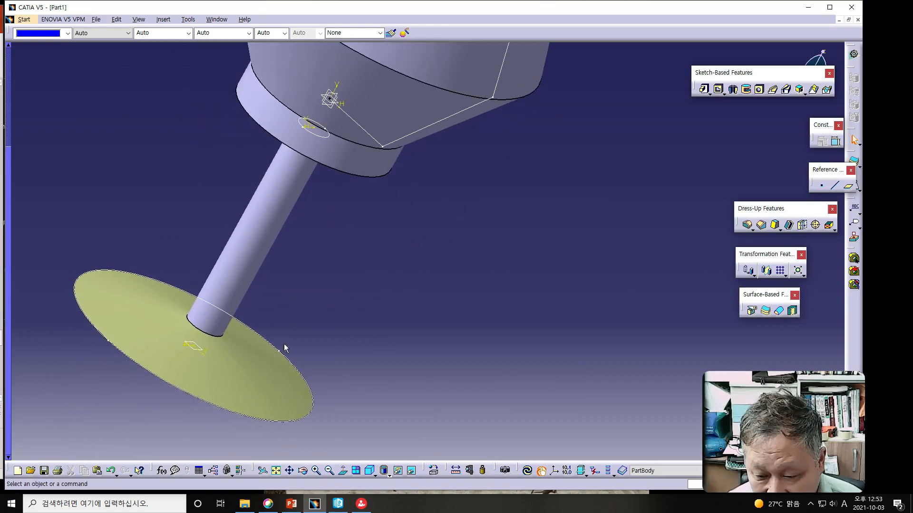
click(276, 371)
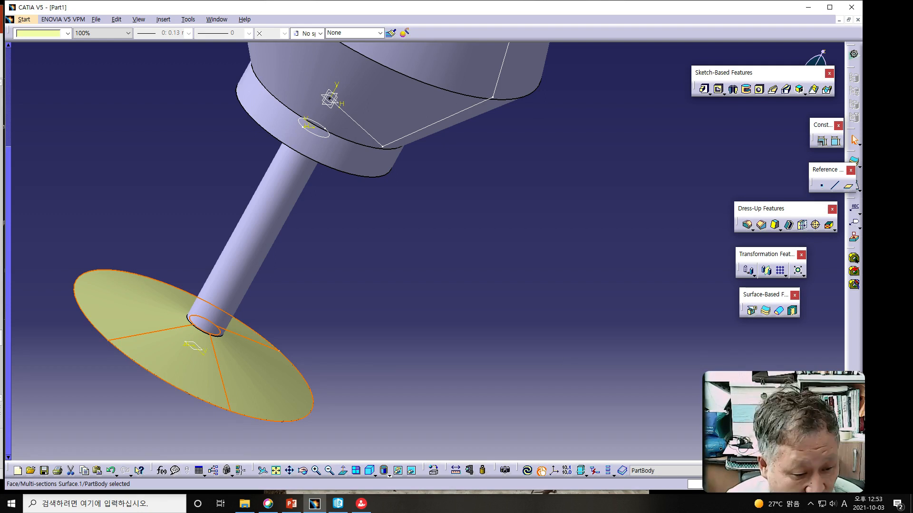
click(2, 356)
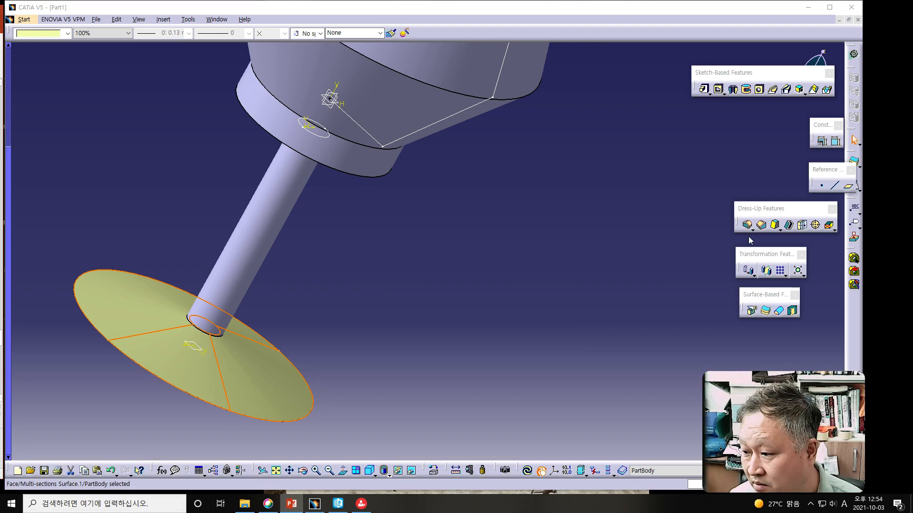
click(764, 312)
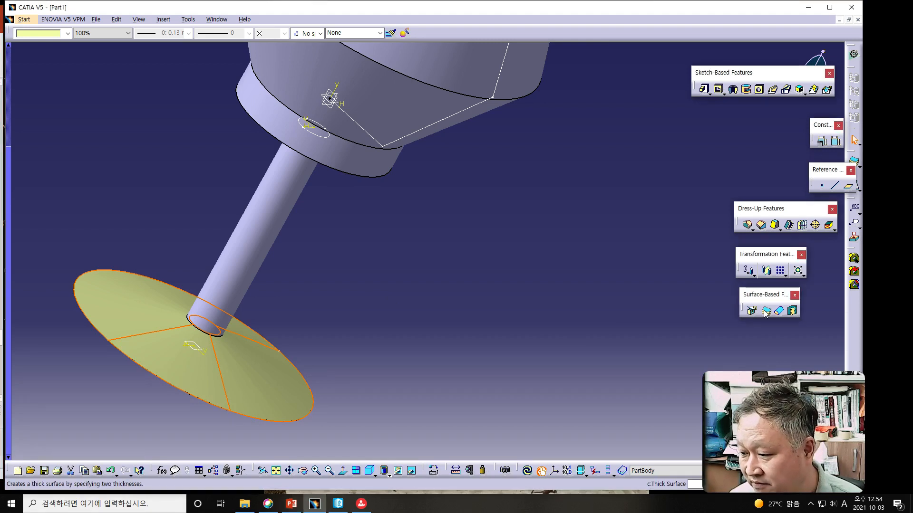
click(765, 313)
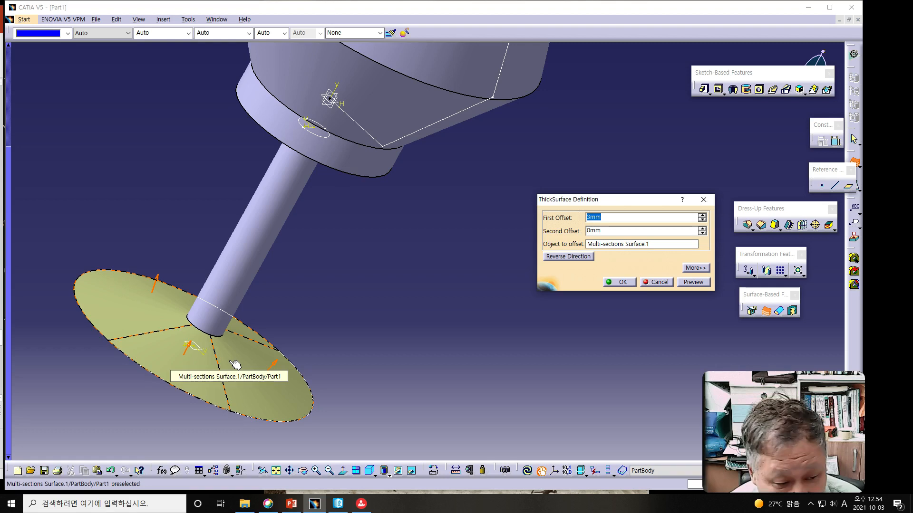
click(162, 280)
middle_drag(443, 378, 452, 306)
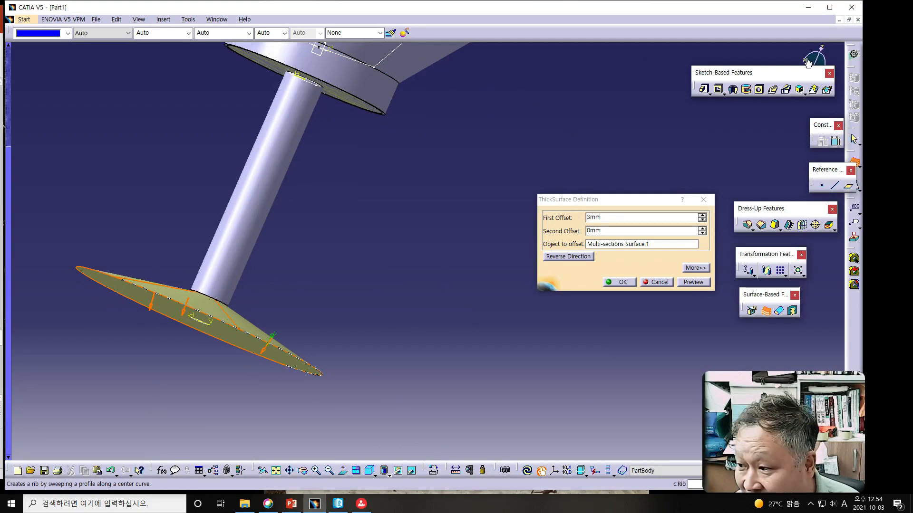
click(692, 283)
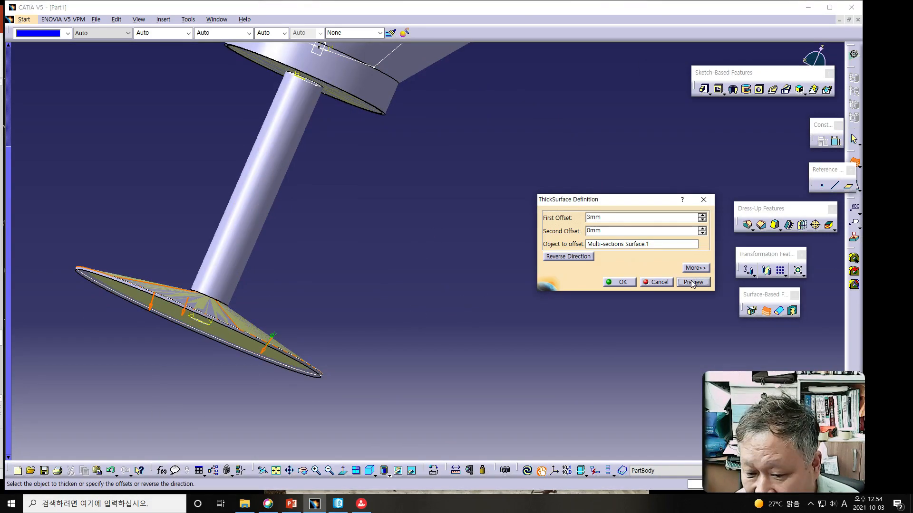
click(618, 282)
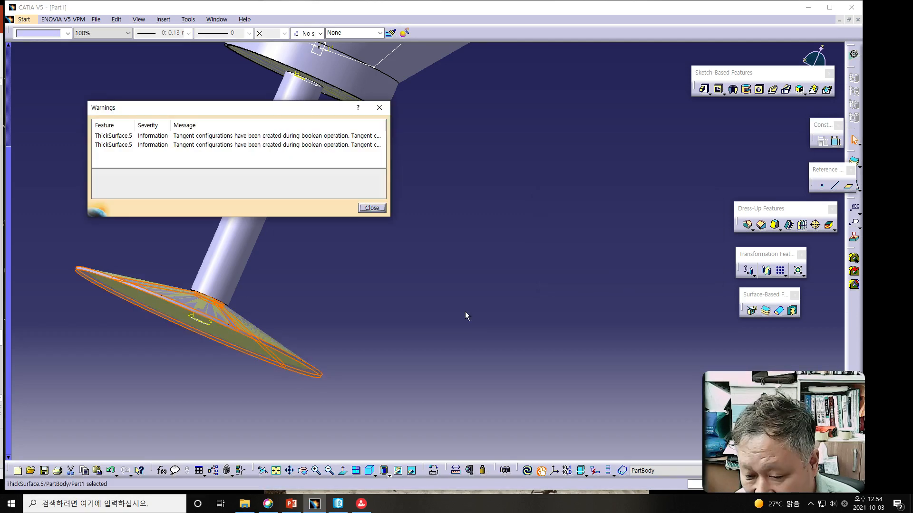
click(371, 208)
Step: Create a thick surface with a 3 mm first offset and 0 mm second offset on the fill surface under the foot
middle_drag(351, 344, 478, 327)
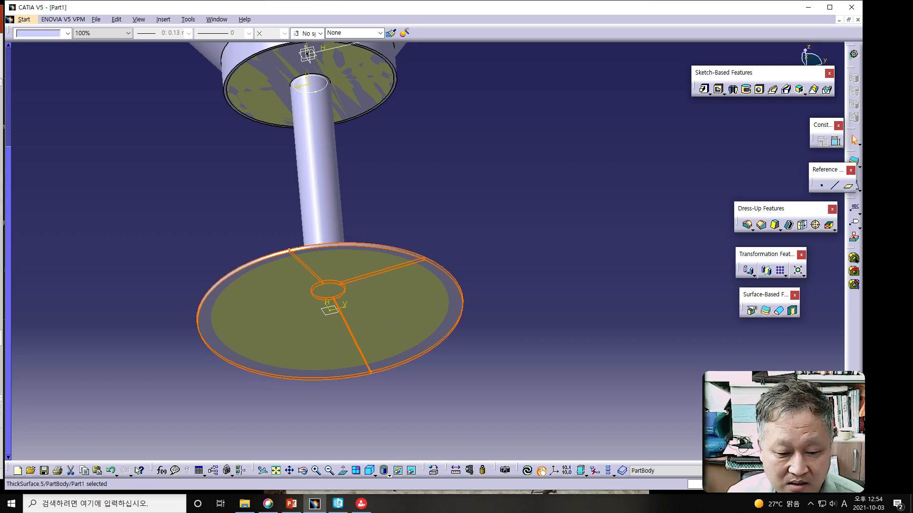
click(291, 504)
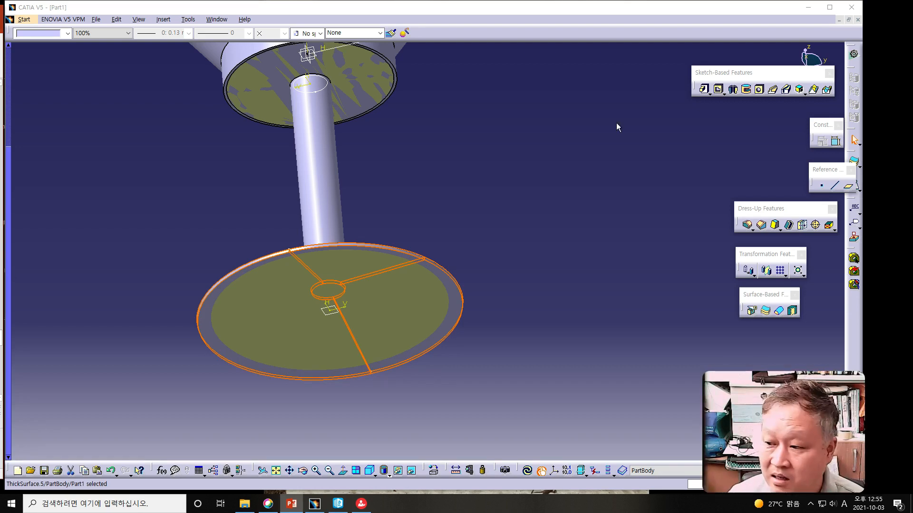
click(765, 312)
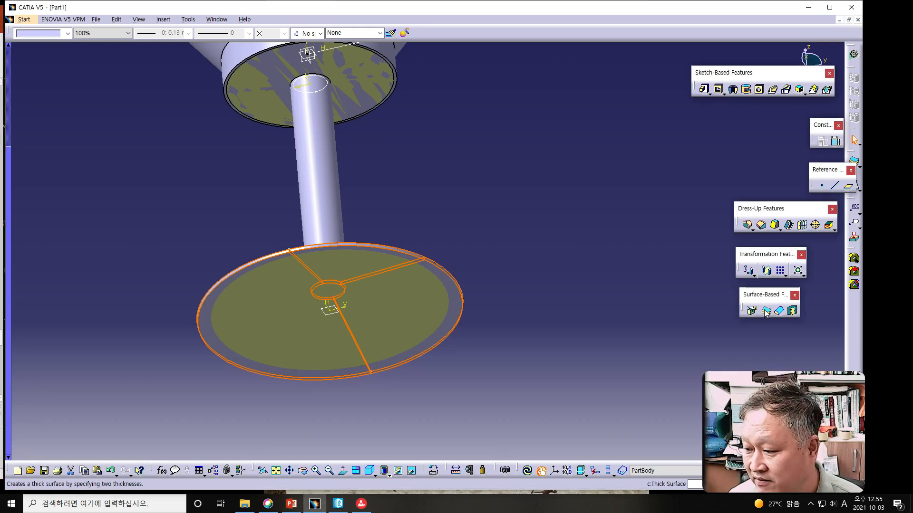
click(766, 312)
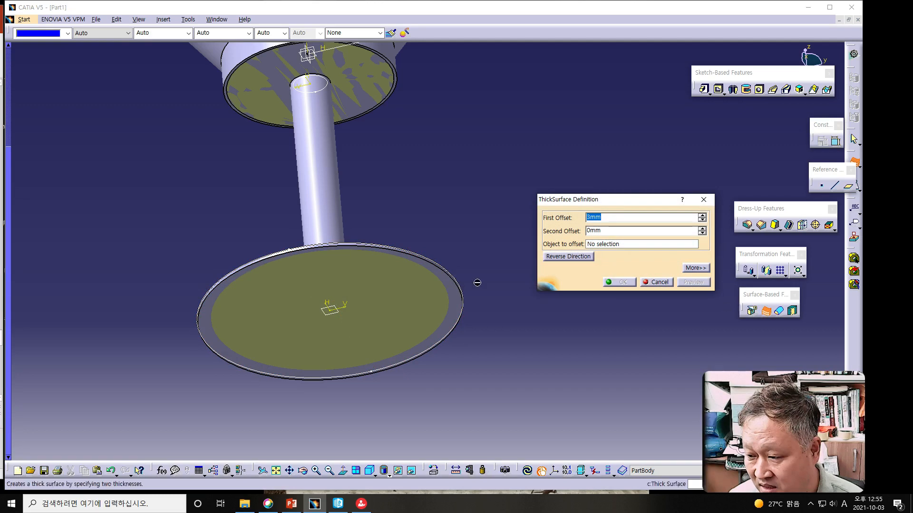
click(338, 310)
click(329, 304)
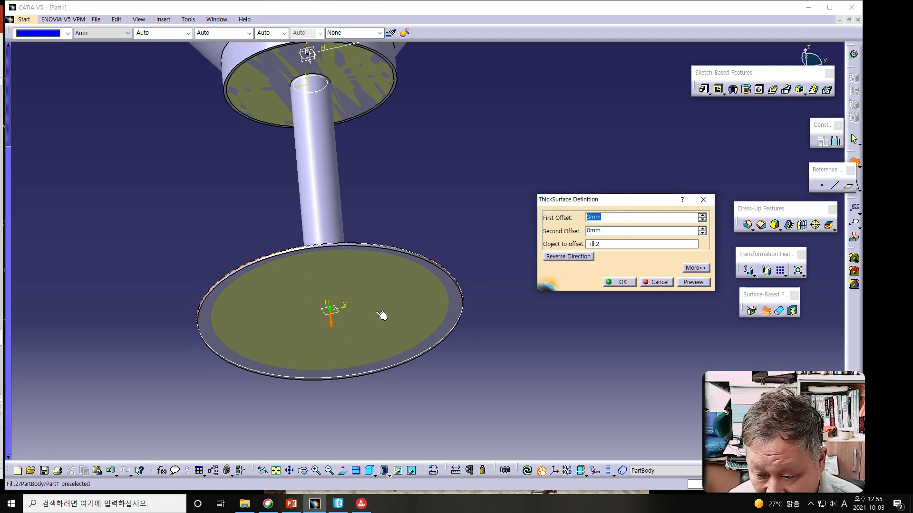
click(693, 282)
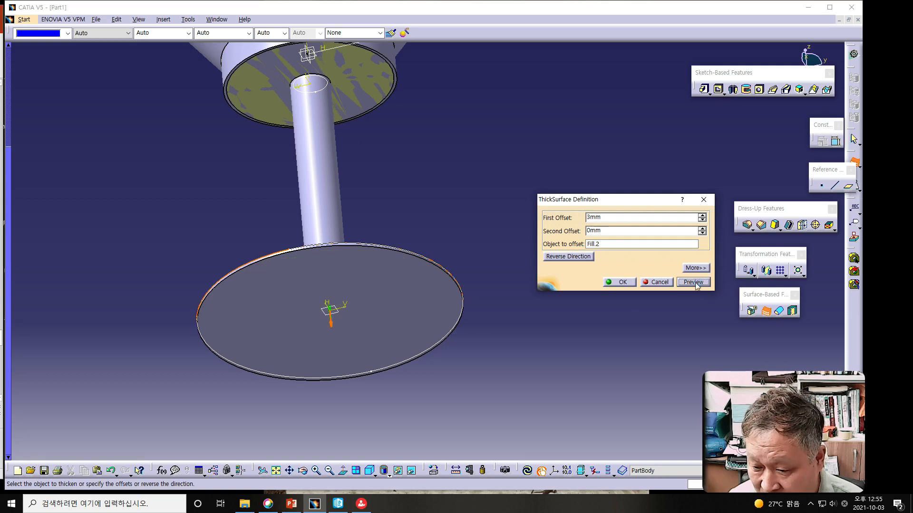
click(616, 283)
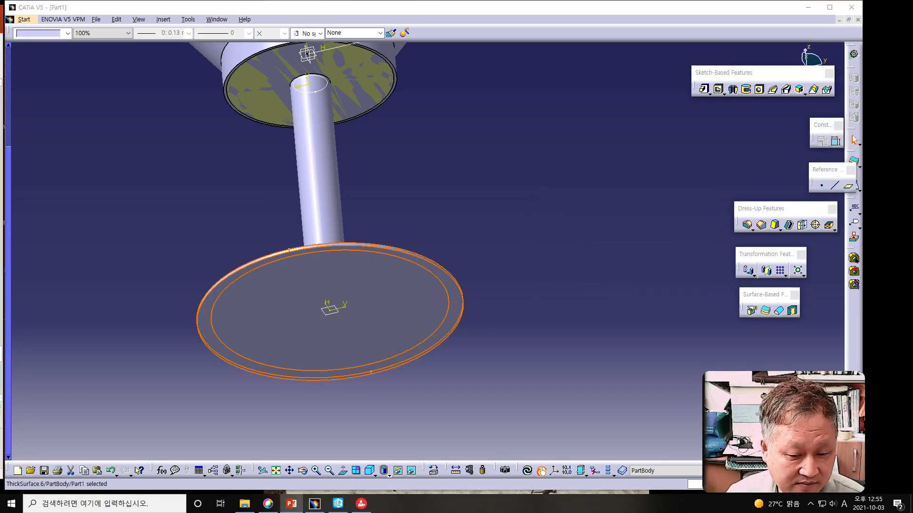
Step: Show the specification tree and hide Sketch.1, Revolute.1, Extrude.1, Fill.1, Extrude.2, Multi-sections Surface.1 and Fill.2
ctrl+middle_drag(301, 245, 298, 277)
middle_drag(445, 168, 426, 368)
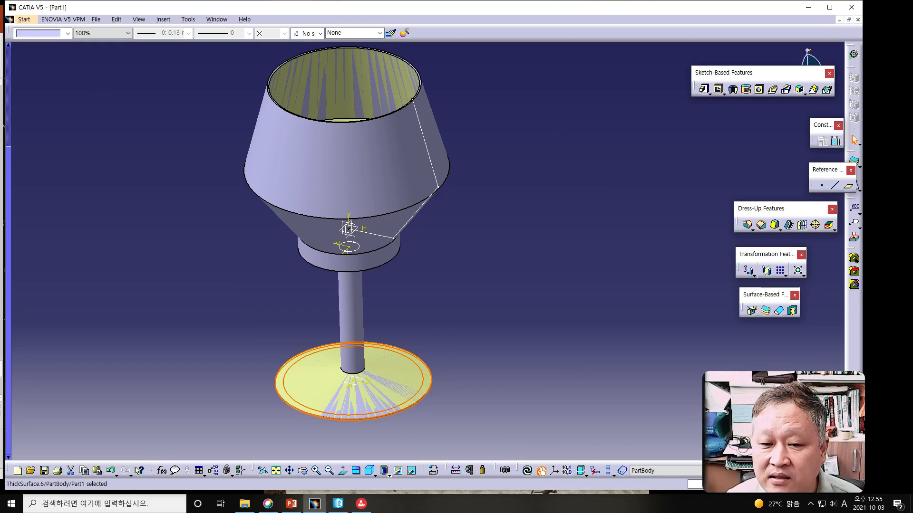
key(F3)
click(11, 125)
click(59, 145)
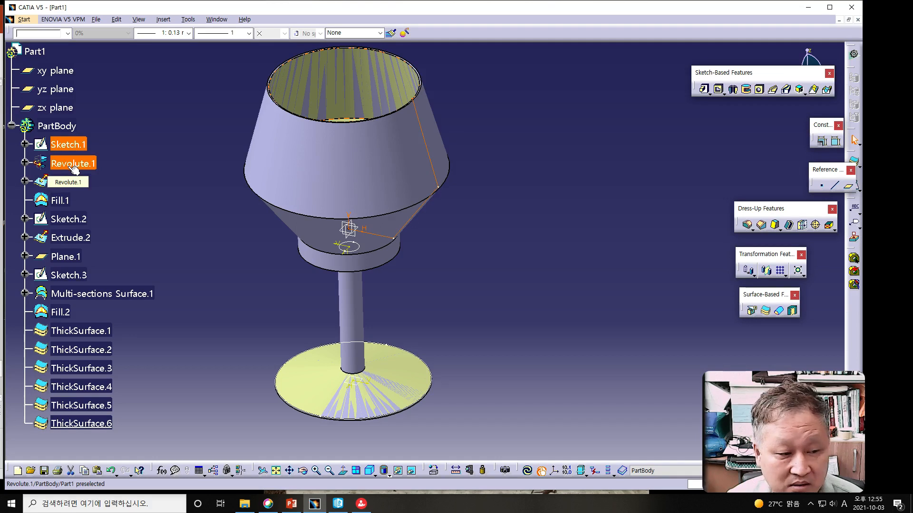
shift+click(72, 182)
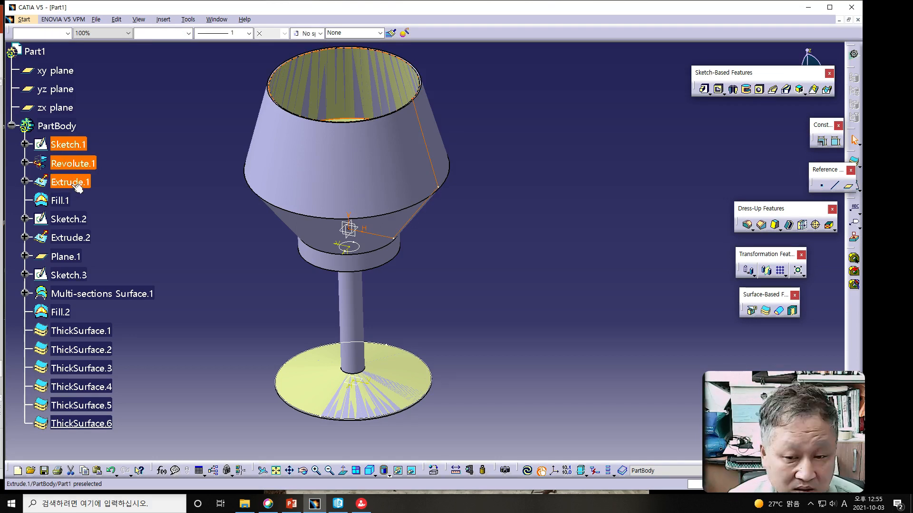
ctrl+click(60, 201)
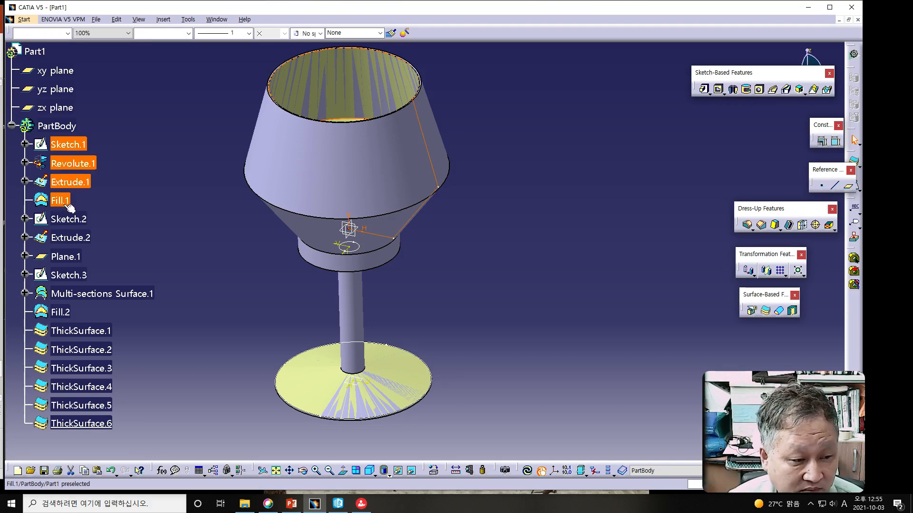
ctrl+click(82, 237)
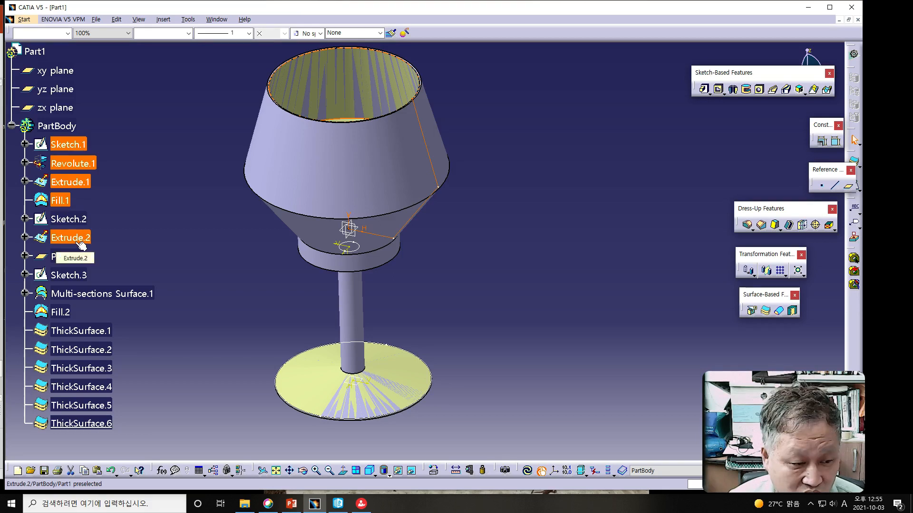
ctrl+click(79, 294)
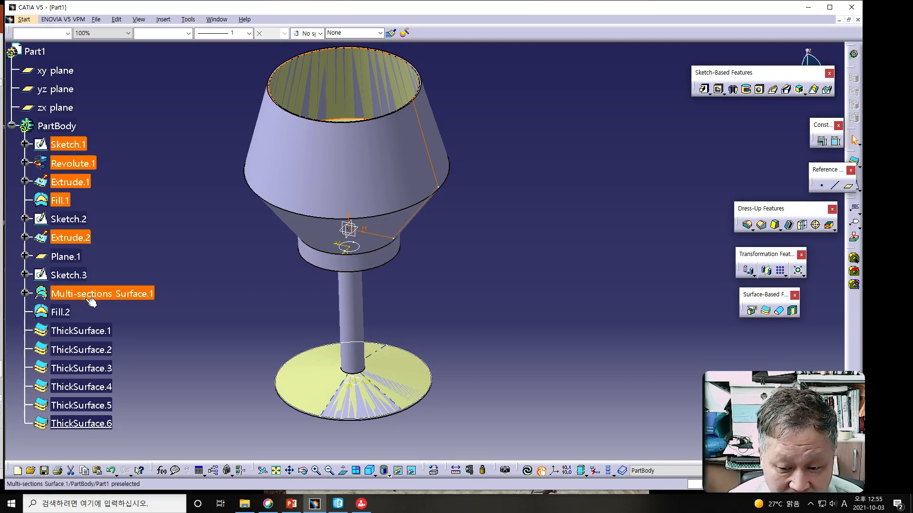
ctrl+click(62, 312)
right_click(65, 238)
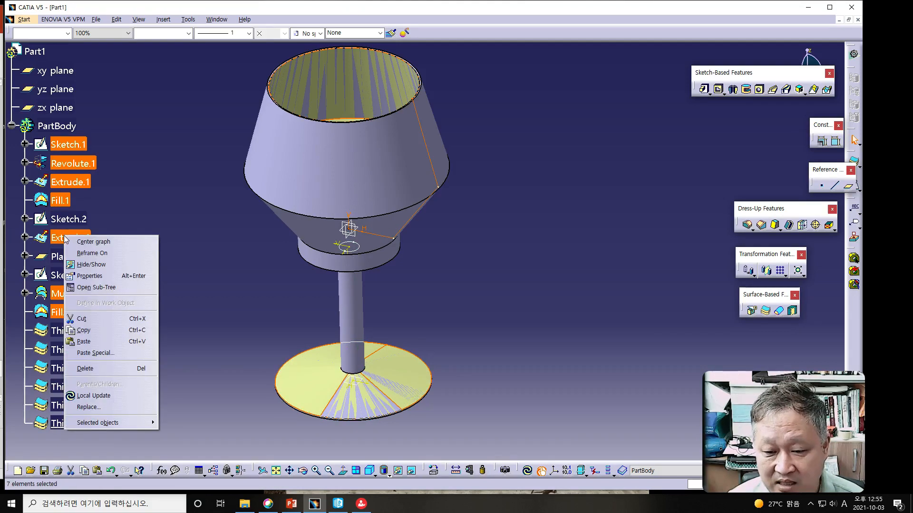
click(90, 266)
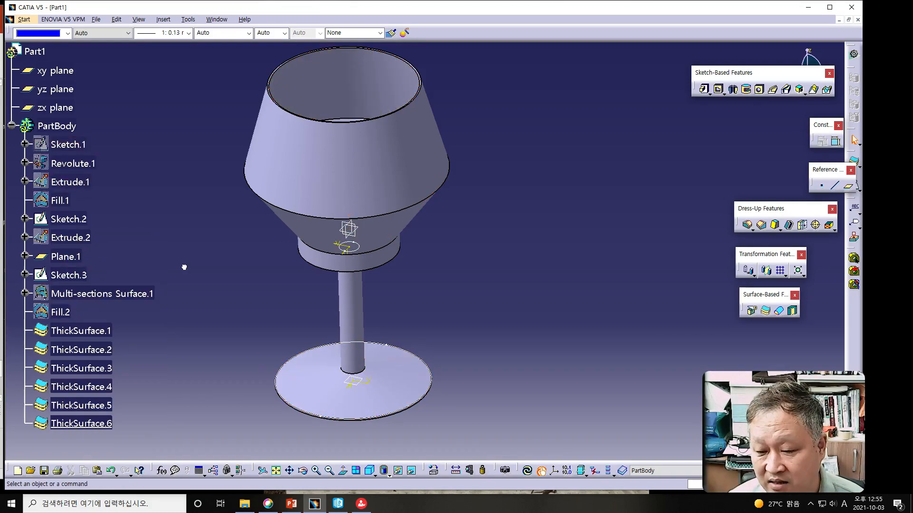
Step: Hide Sketch.2, the stem's circle sketch inside the collar
mouse_move(233, 277)
middle_down()
mouse_move(275, 253)
mouse_move(293, 261)
mouse_move(257, 277)
middle_up()
click(386, 237)
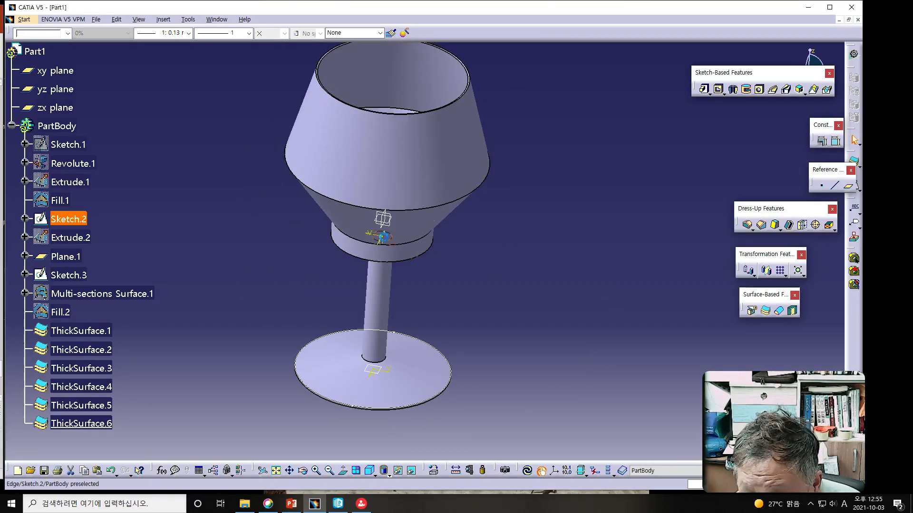
right_click(69, 222)
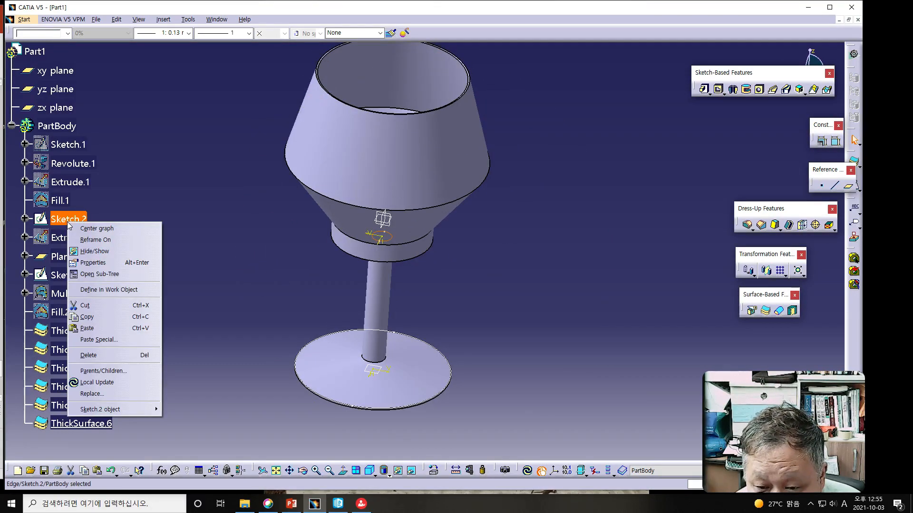
click(93, 252)
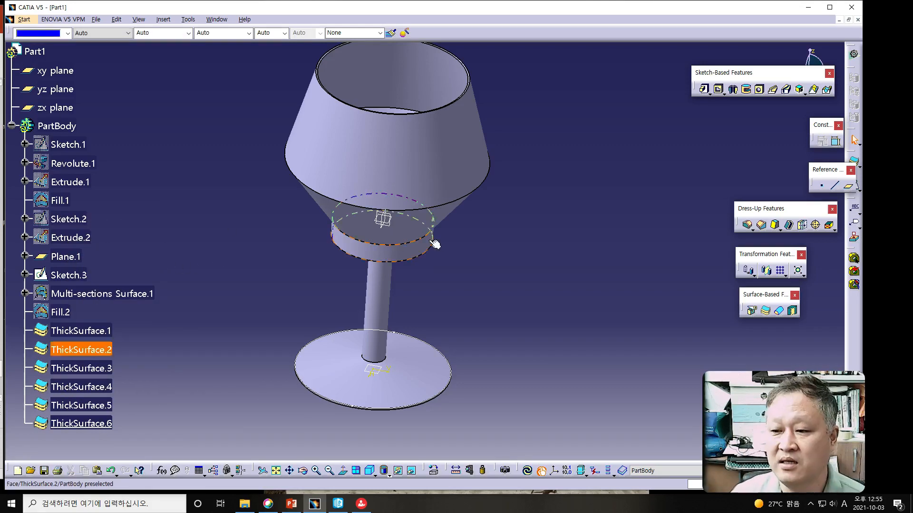
ctrl+middle_drag(522, 273, 525, 284)
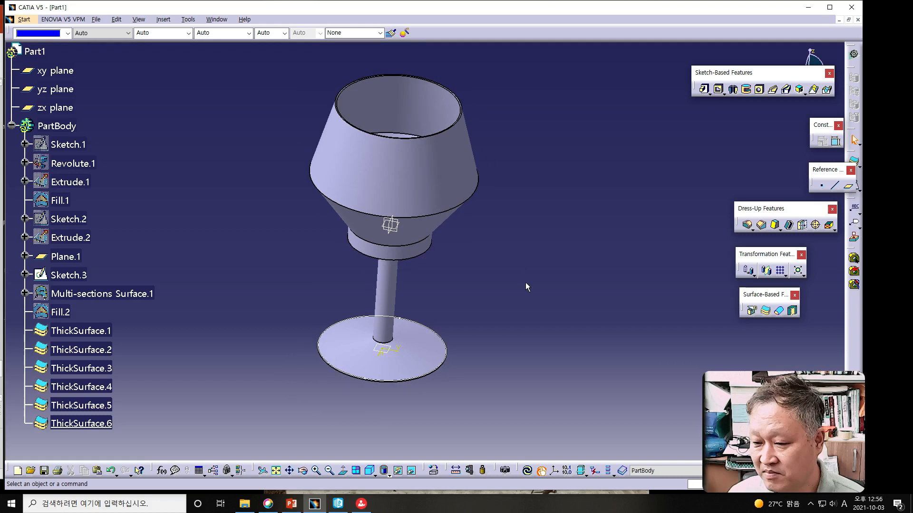
middle_drag(477, 320, 459, 312)
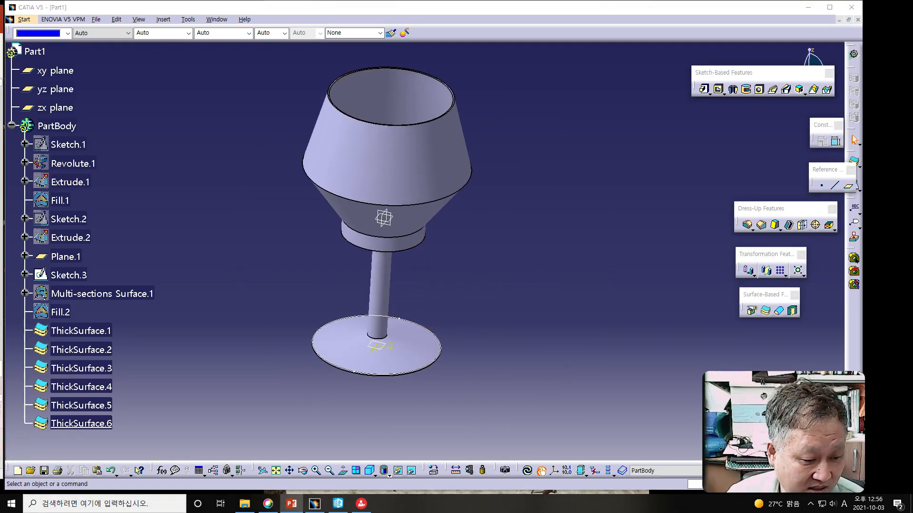